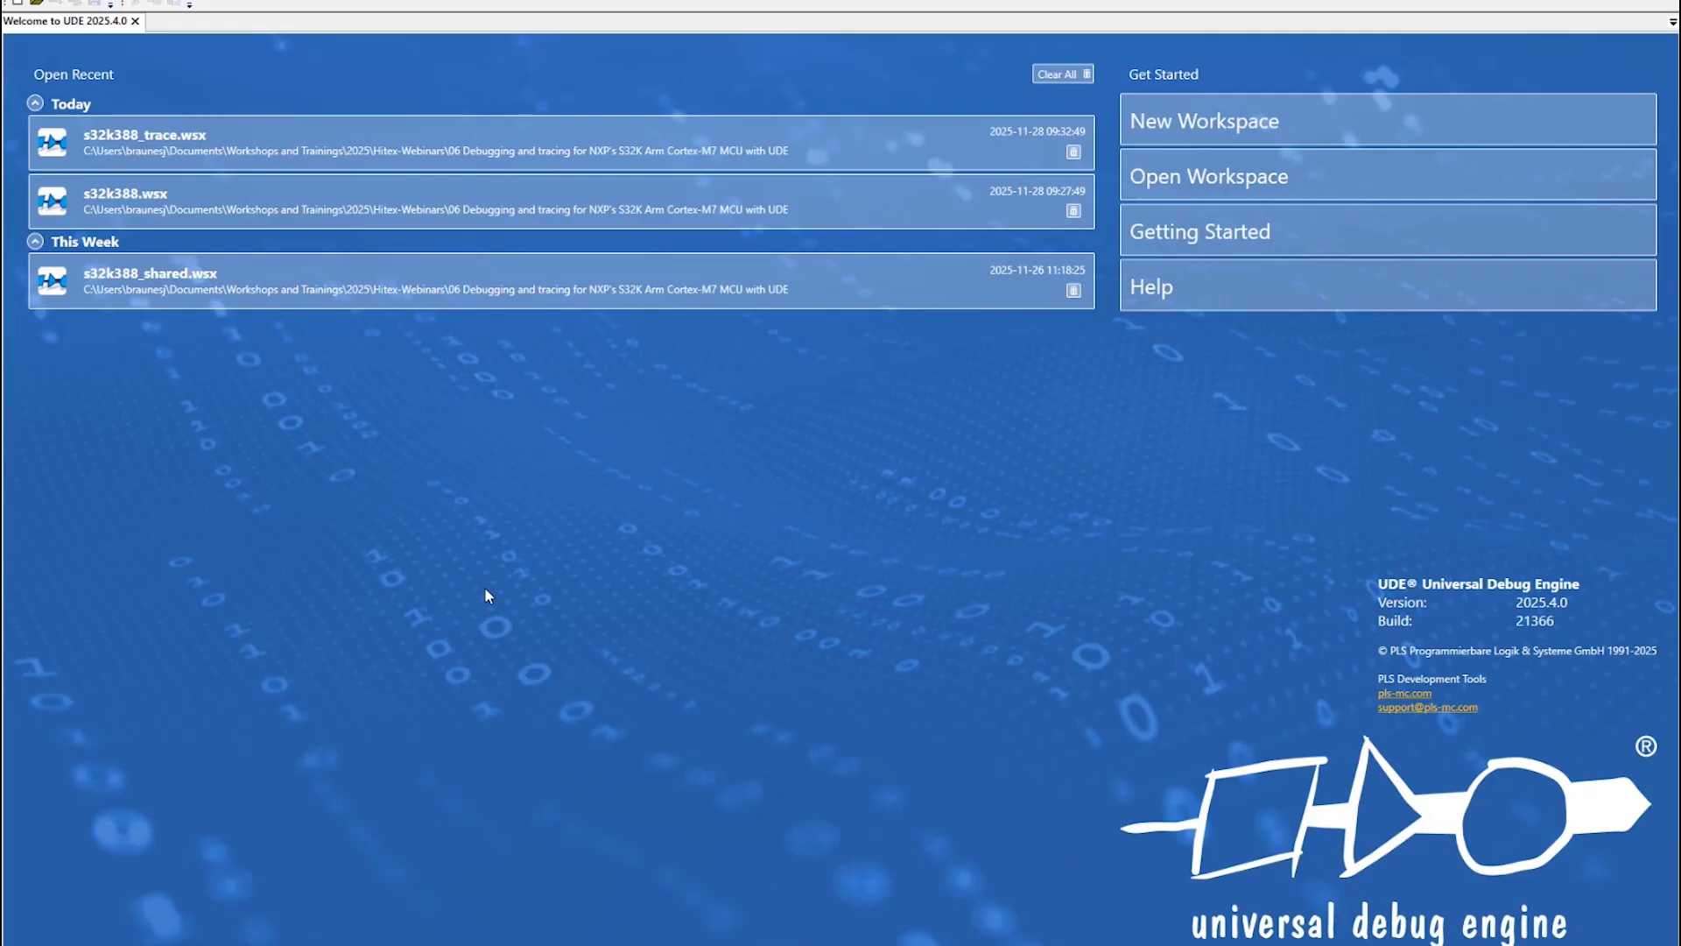
# Open the recent workspace s32k388_trace.wsx and load the S32K388_DemoSample.elf program.
pyautogui.click(146, 134)
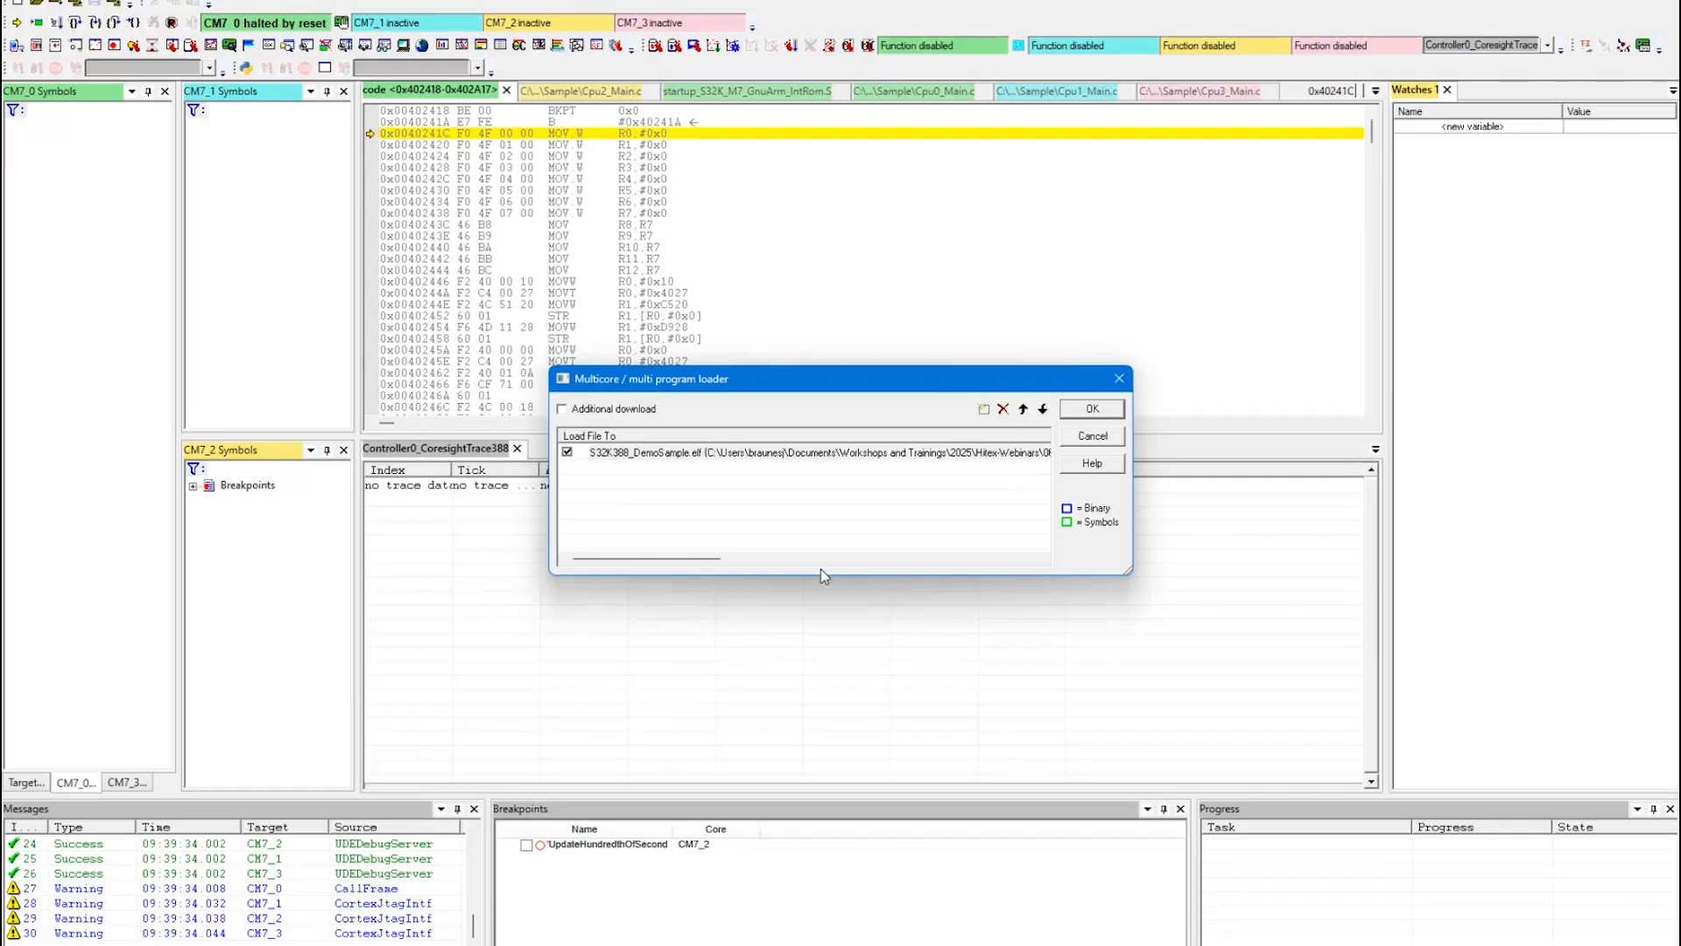
pyautogui.click(1093, 410)
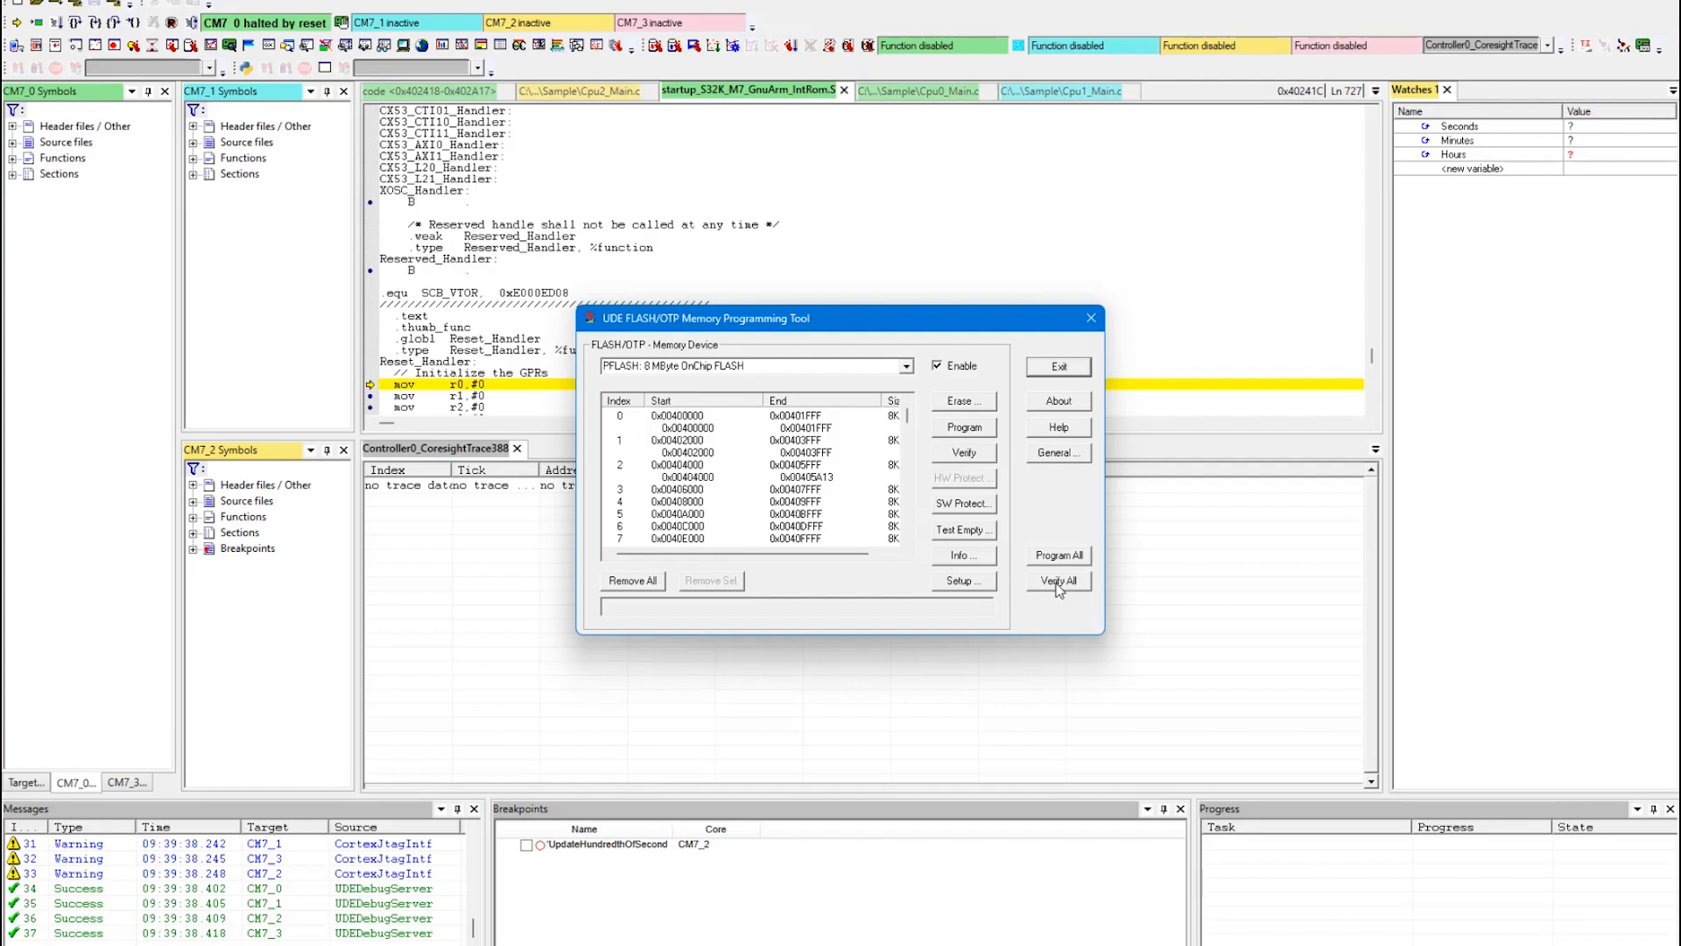
# Verify all flash contents against the loaded program and close the memory programming tool.
pyautogui.click(1058, 581)
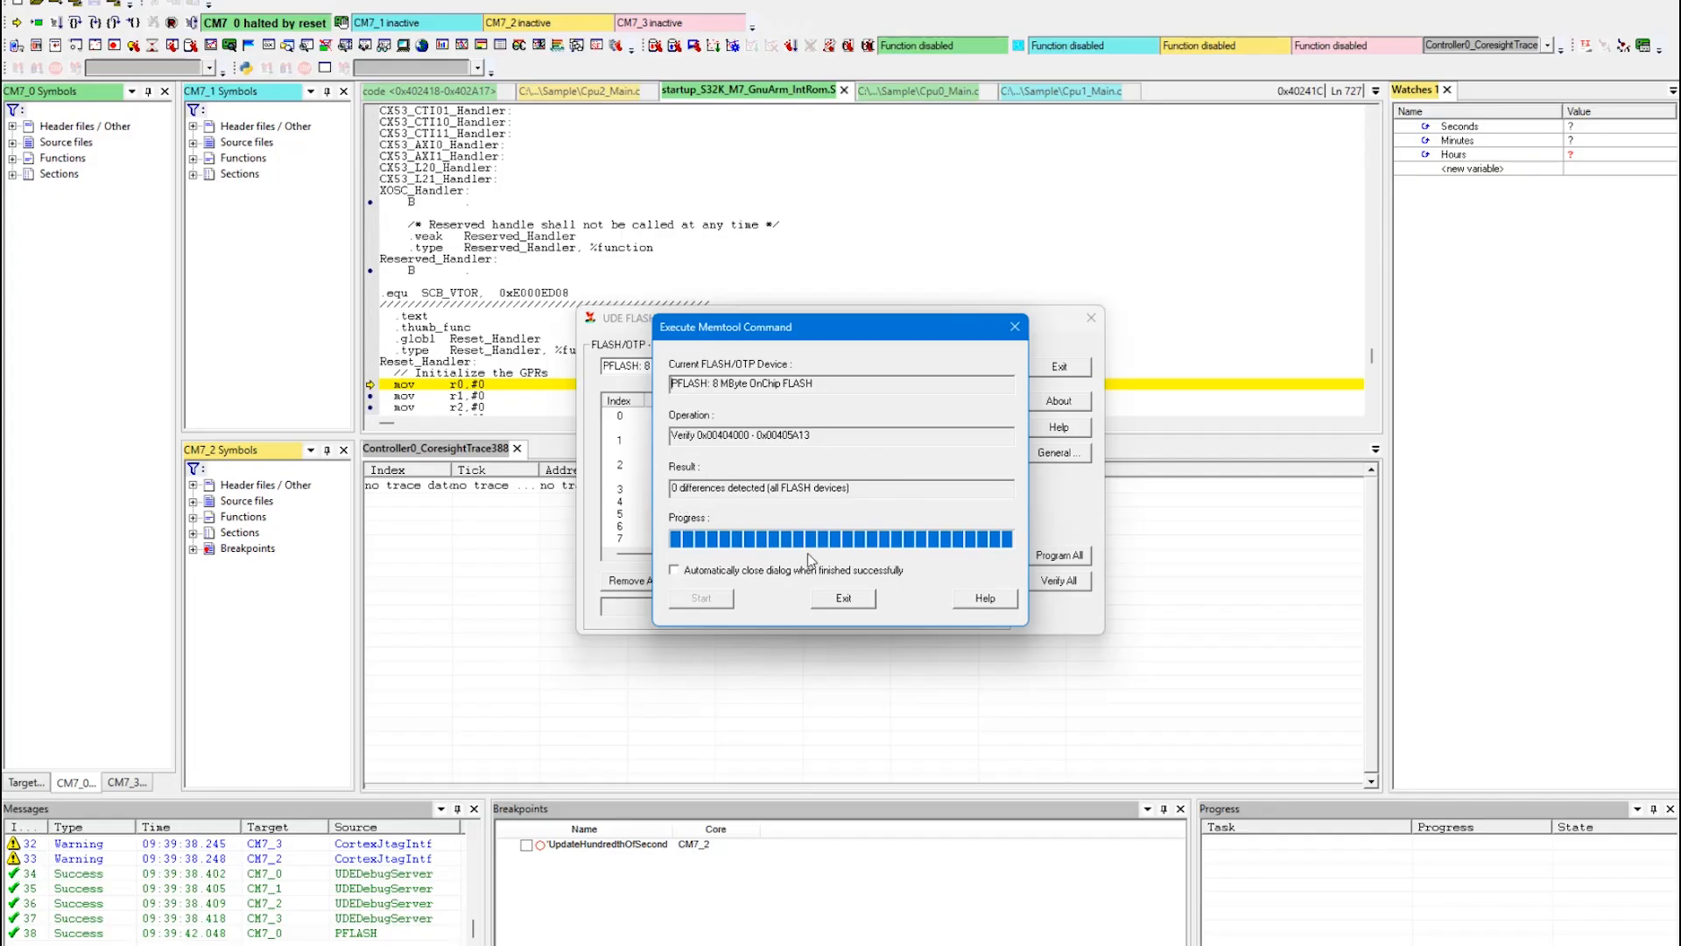
pyautogui.click(843, 598)
pyautogui.click(1059, 366)
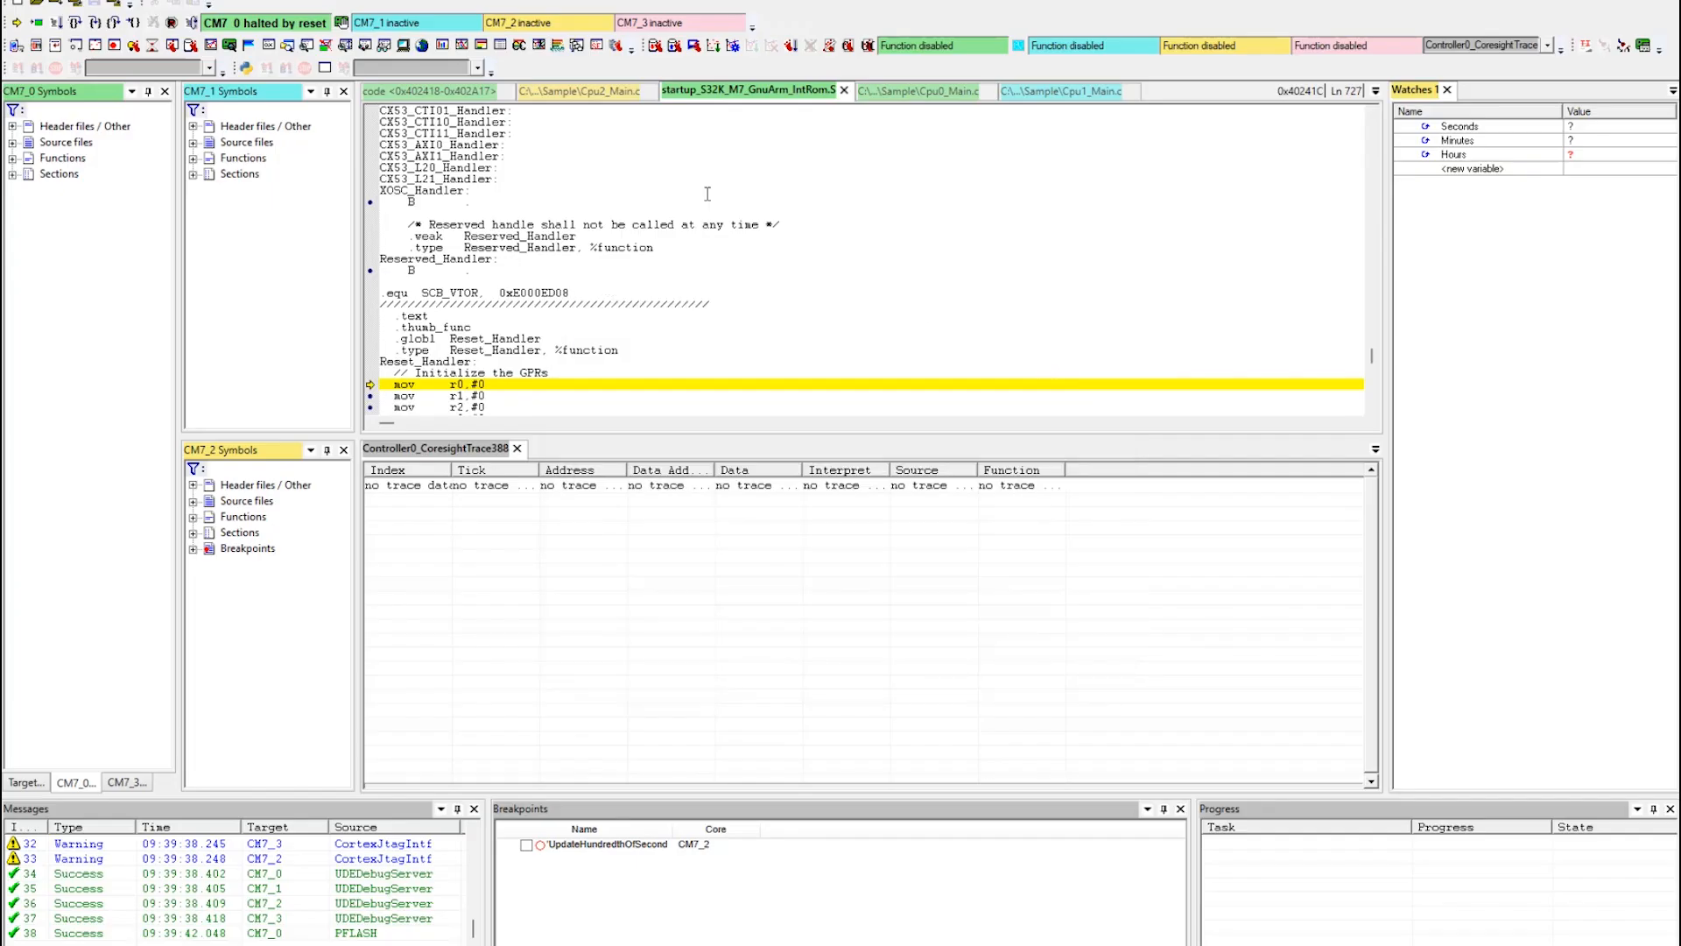
# Run the program on the cores and enable the UpdateHundredthOfSecond breakpoint on CM7_2.
pyautogui.click(43, 22)
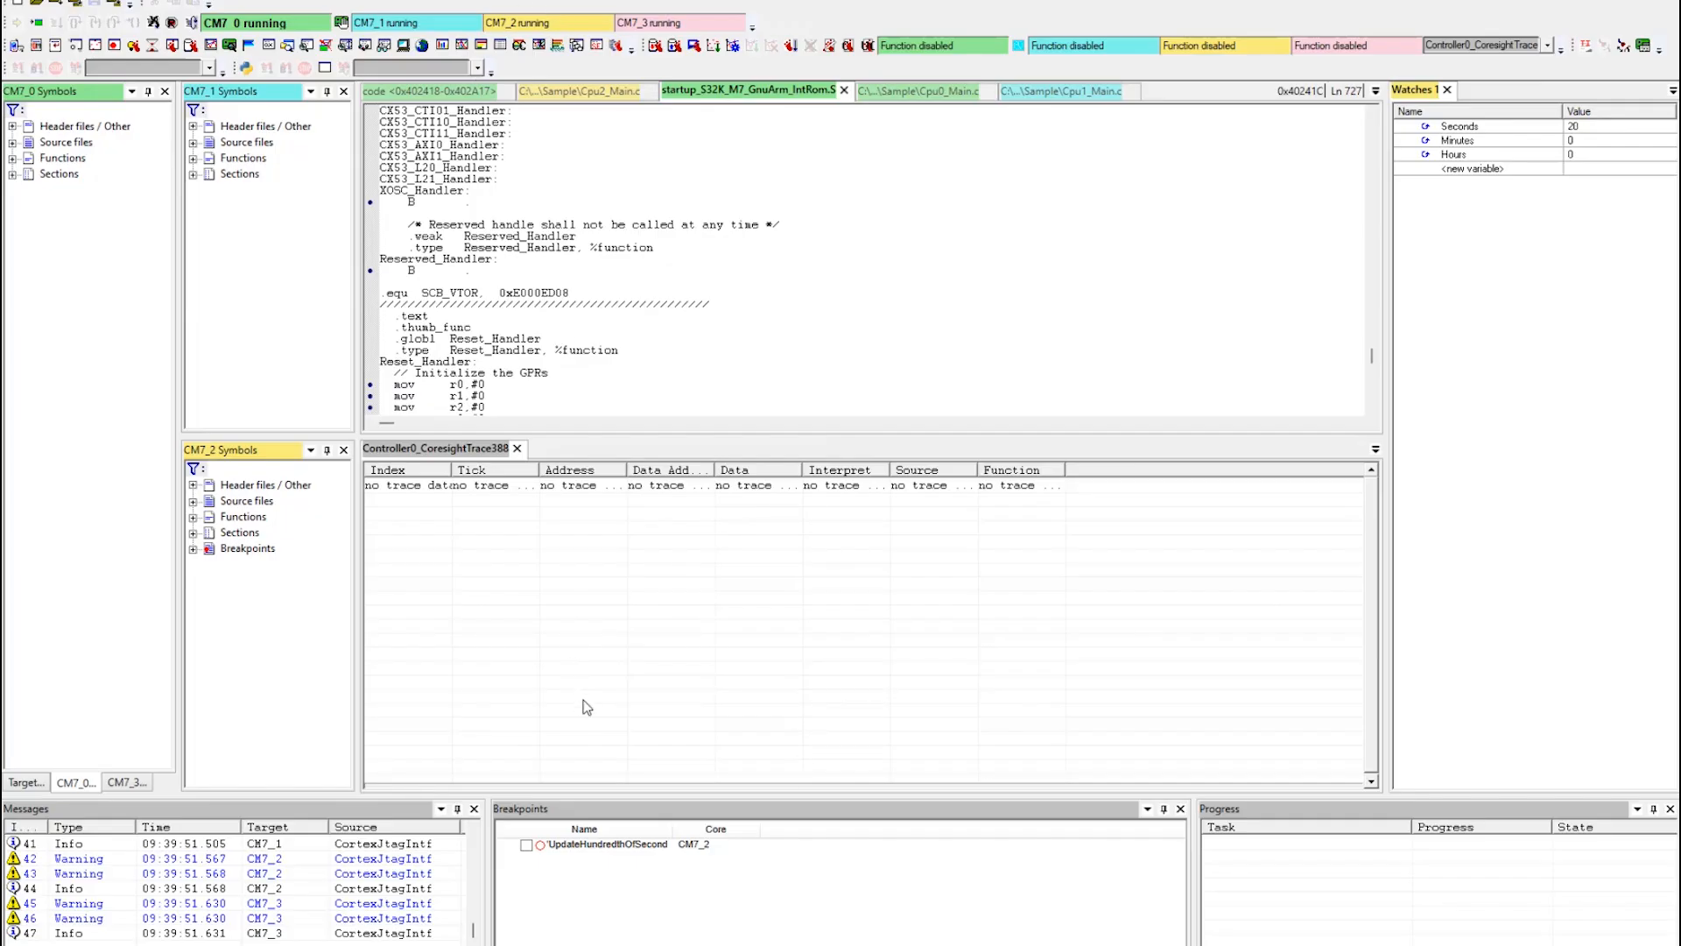
pyautogui.click(527, 845)
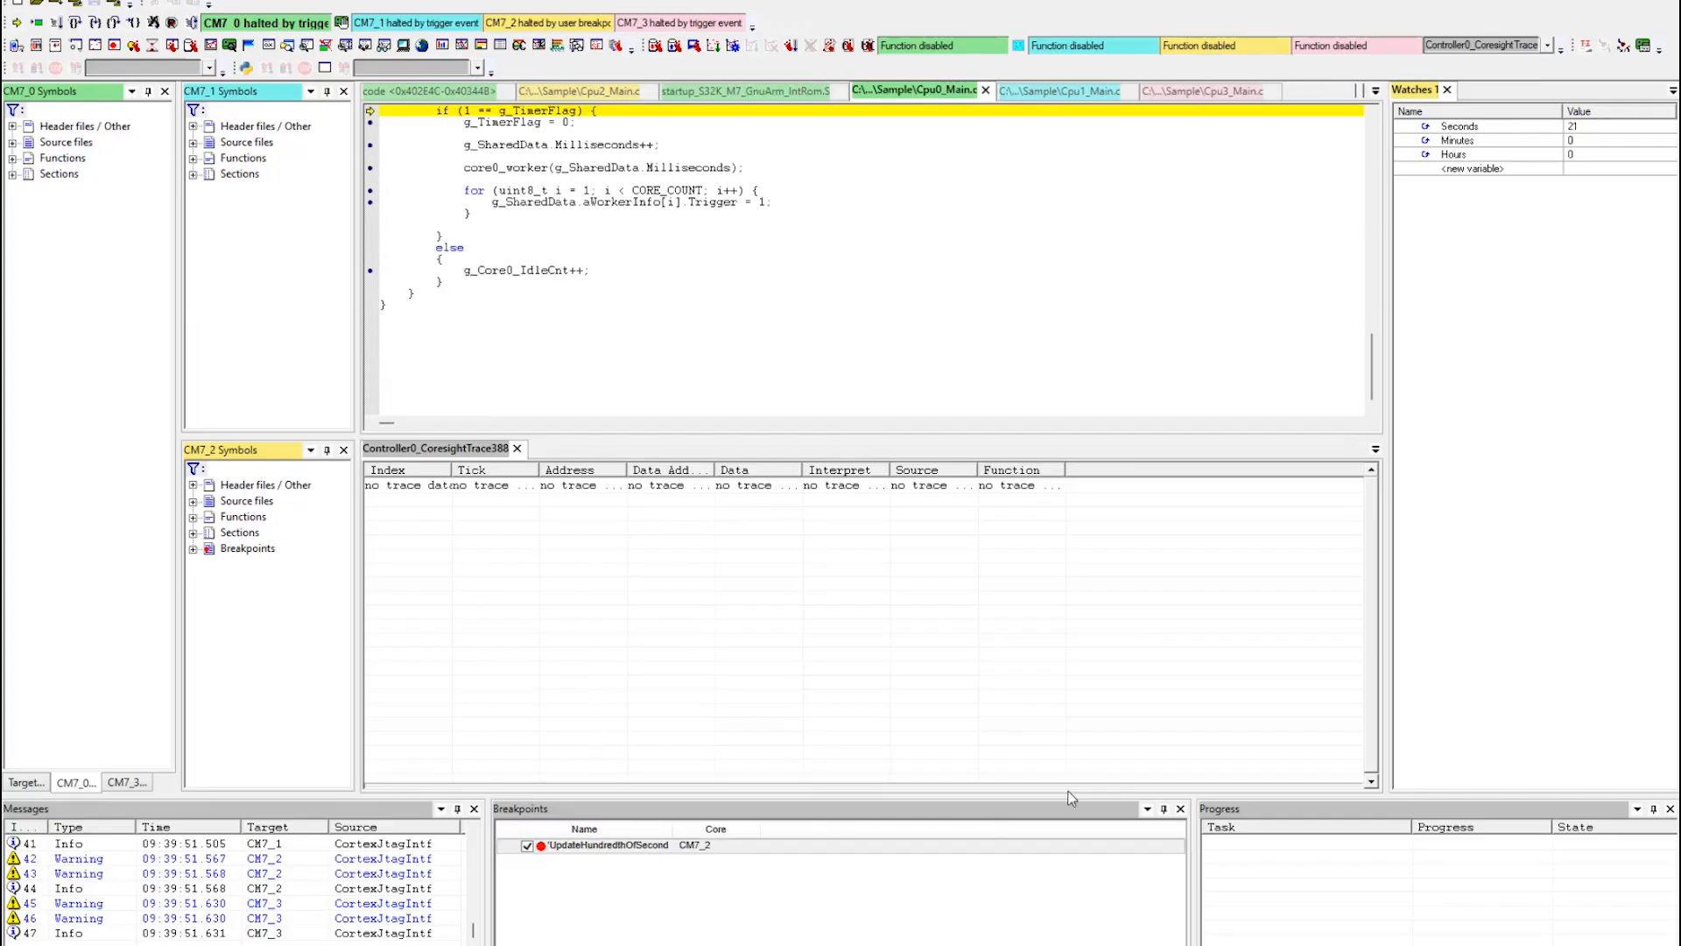
# Examine the nested UpdateSeconds, UpdateMinutes and UpdateHours calls around the breakpoint in Cpu2_Main.c.
pyautogui.scroll(4, 531, 191)
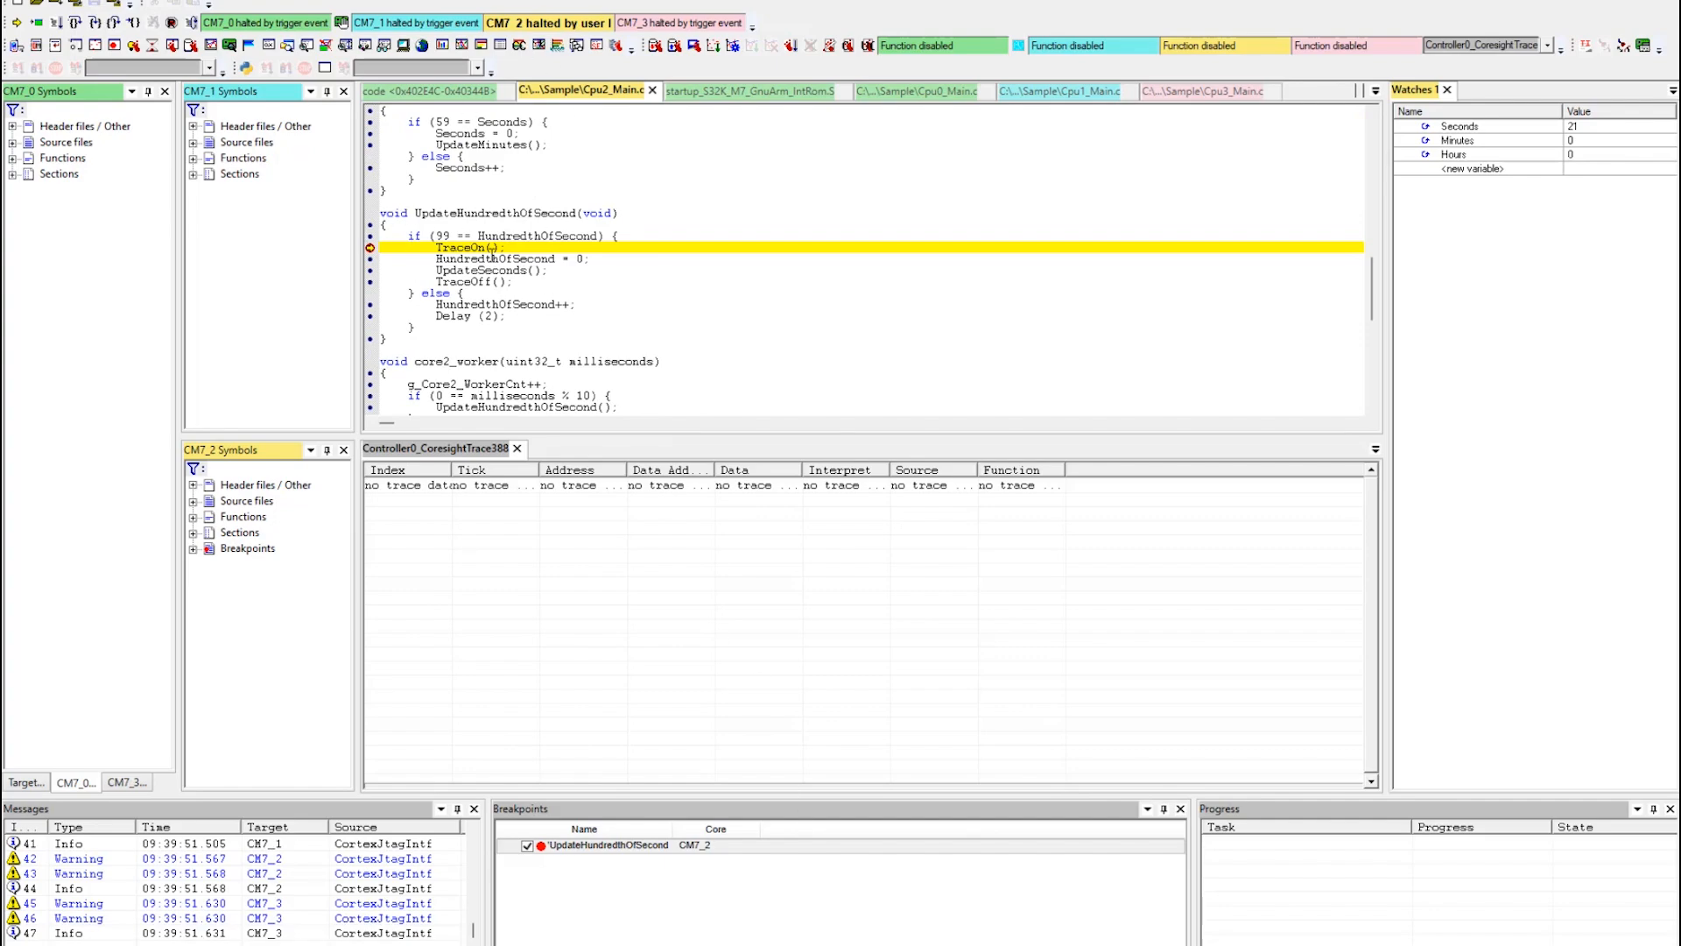
pyautogui.scroll(1, 492, 257)
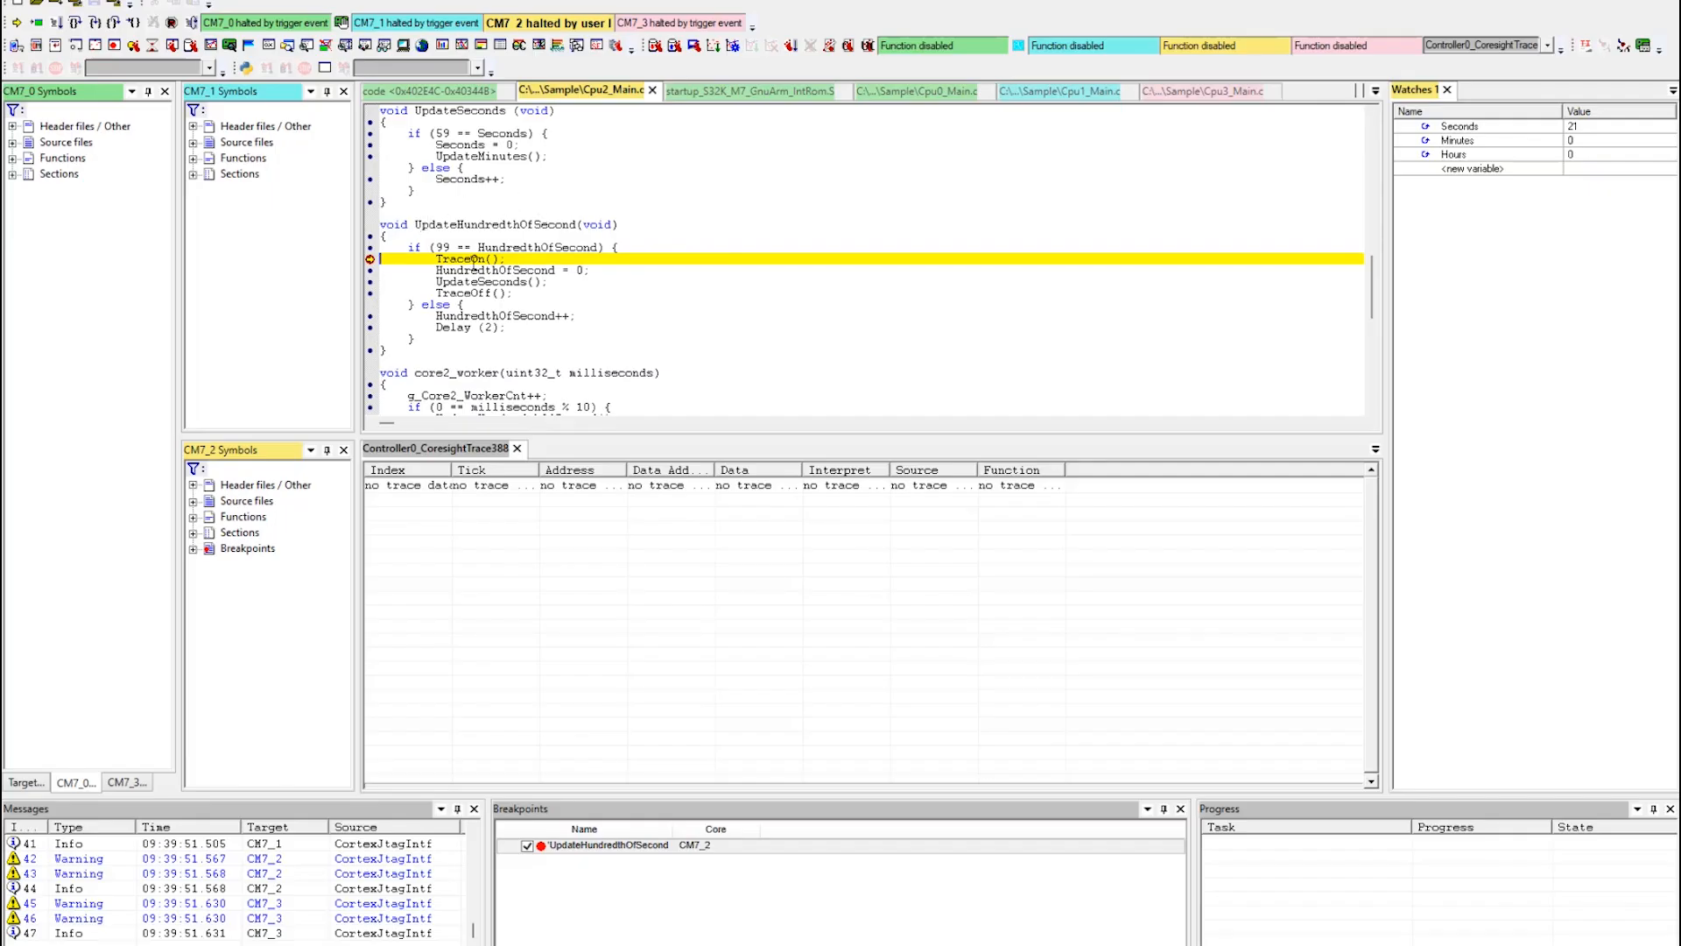
pyautogui.moveTo(435, 281); pyautogui.dragTo(551, 286)
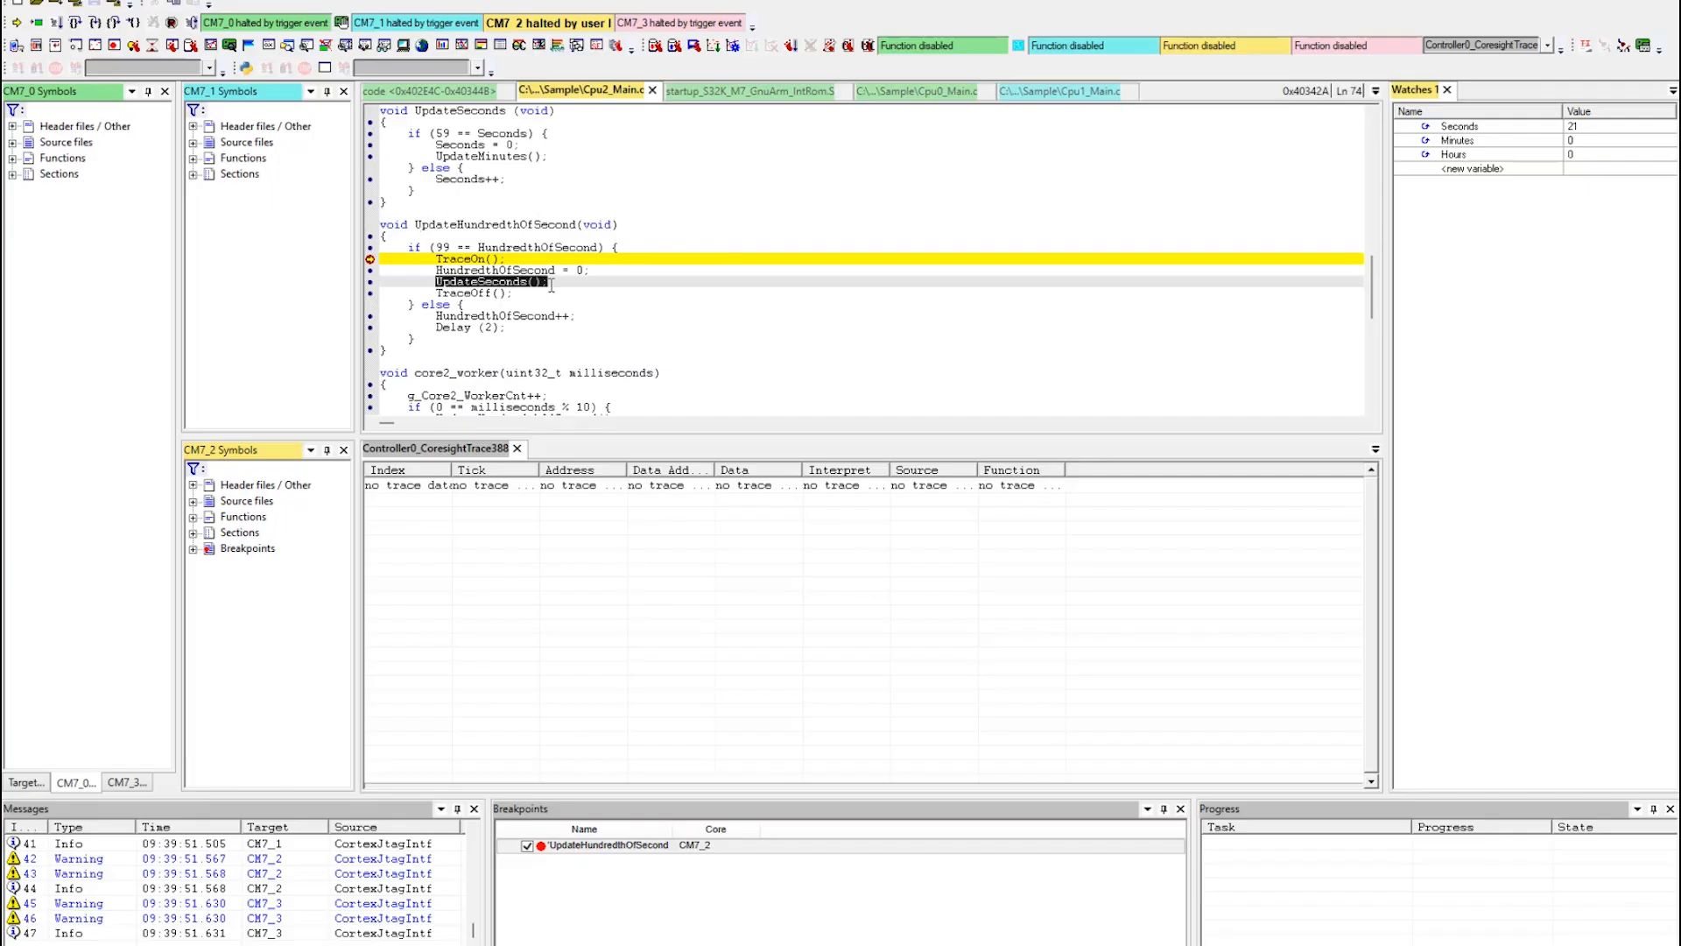
pyautogui.scroll(2, 490, 237)
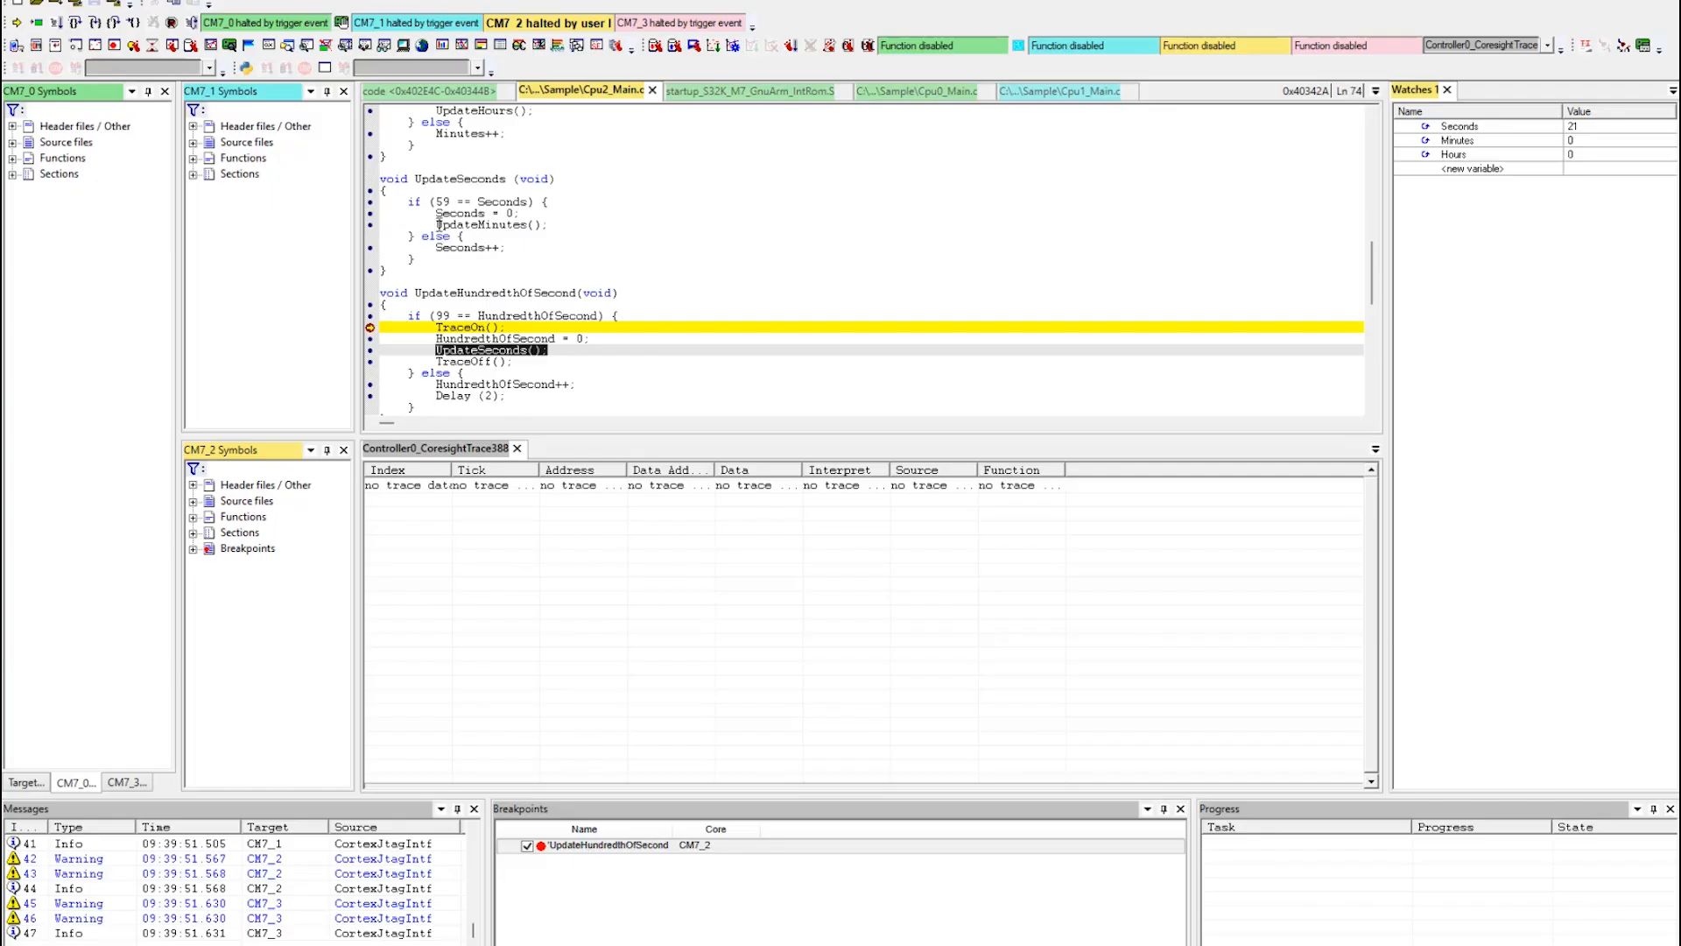
pyautogui.moveTo(439, 224); pyautogui.dragTo(549, 225)
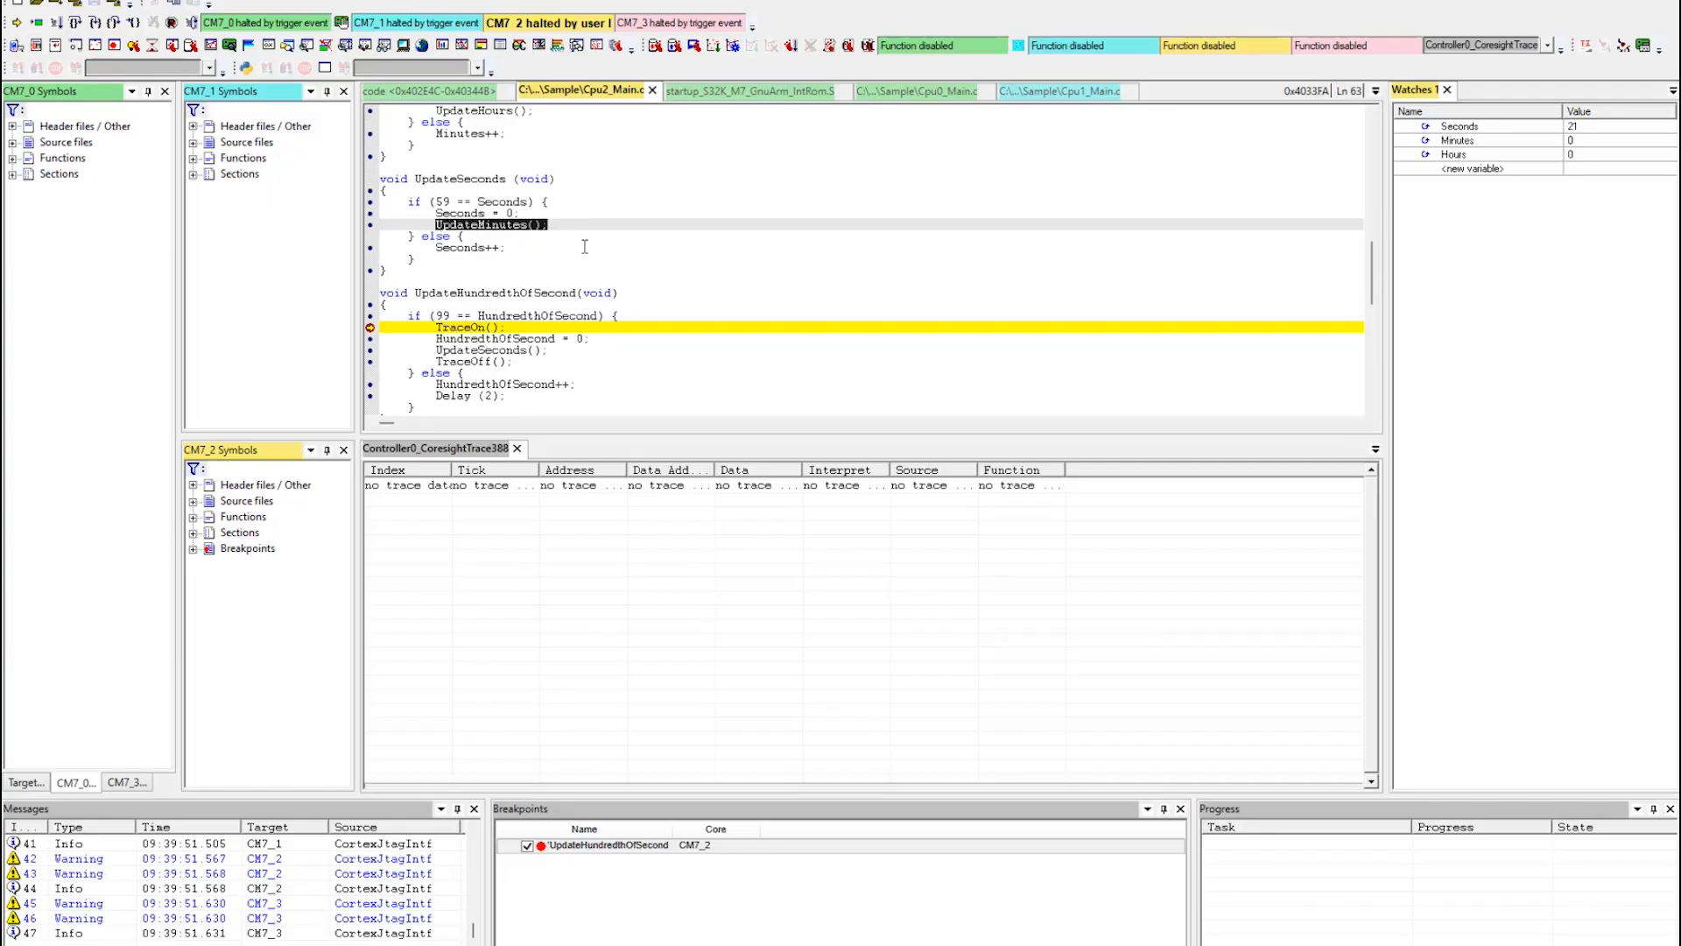
pyautogui.scroll(2, 585, 247)
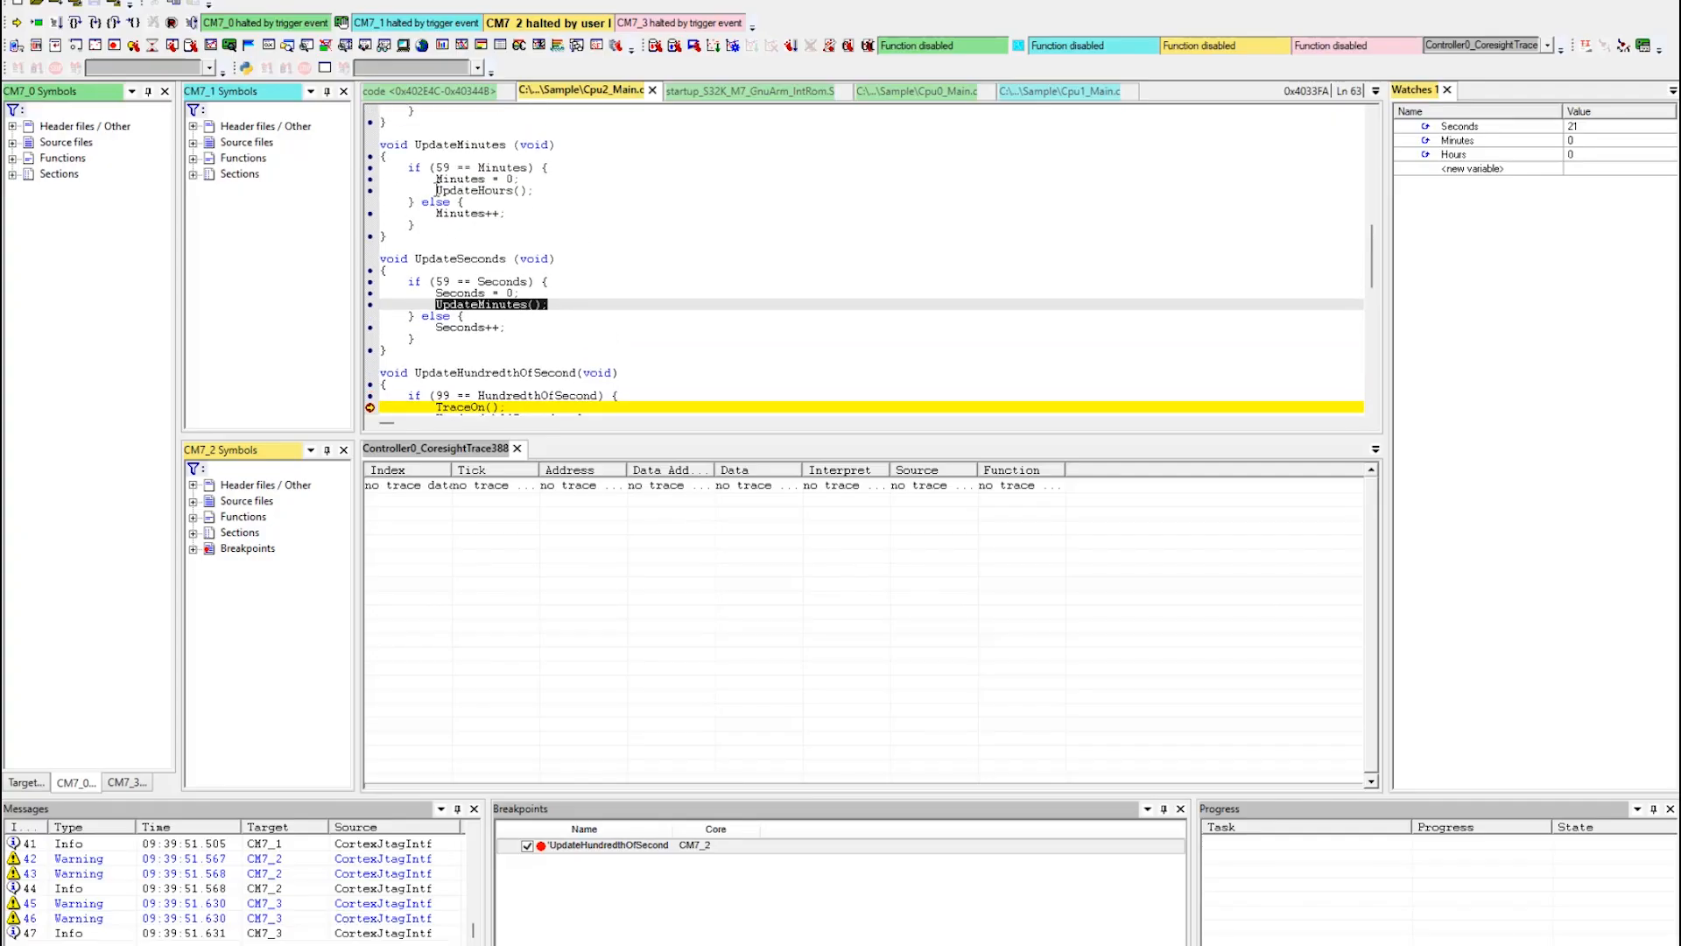
pyautogui.moveTo(436, 190); pyautogui.dragTo(534, 191)
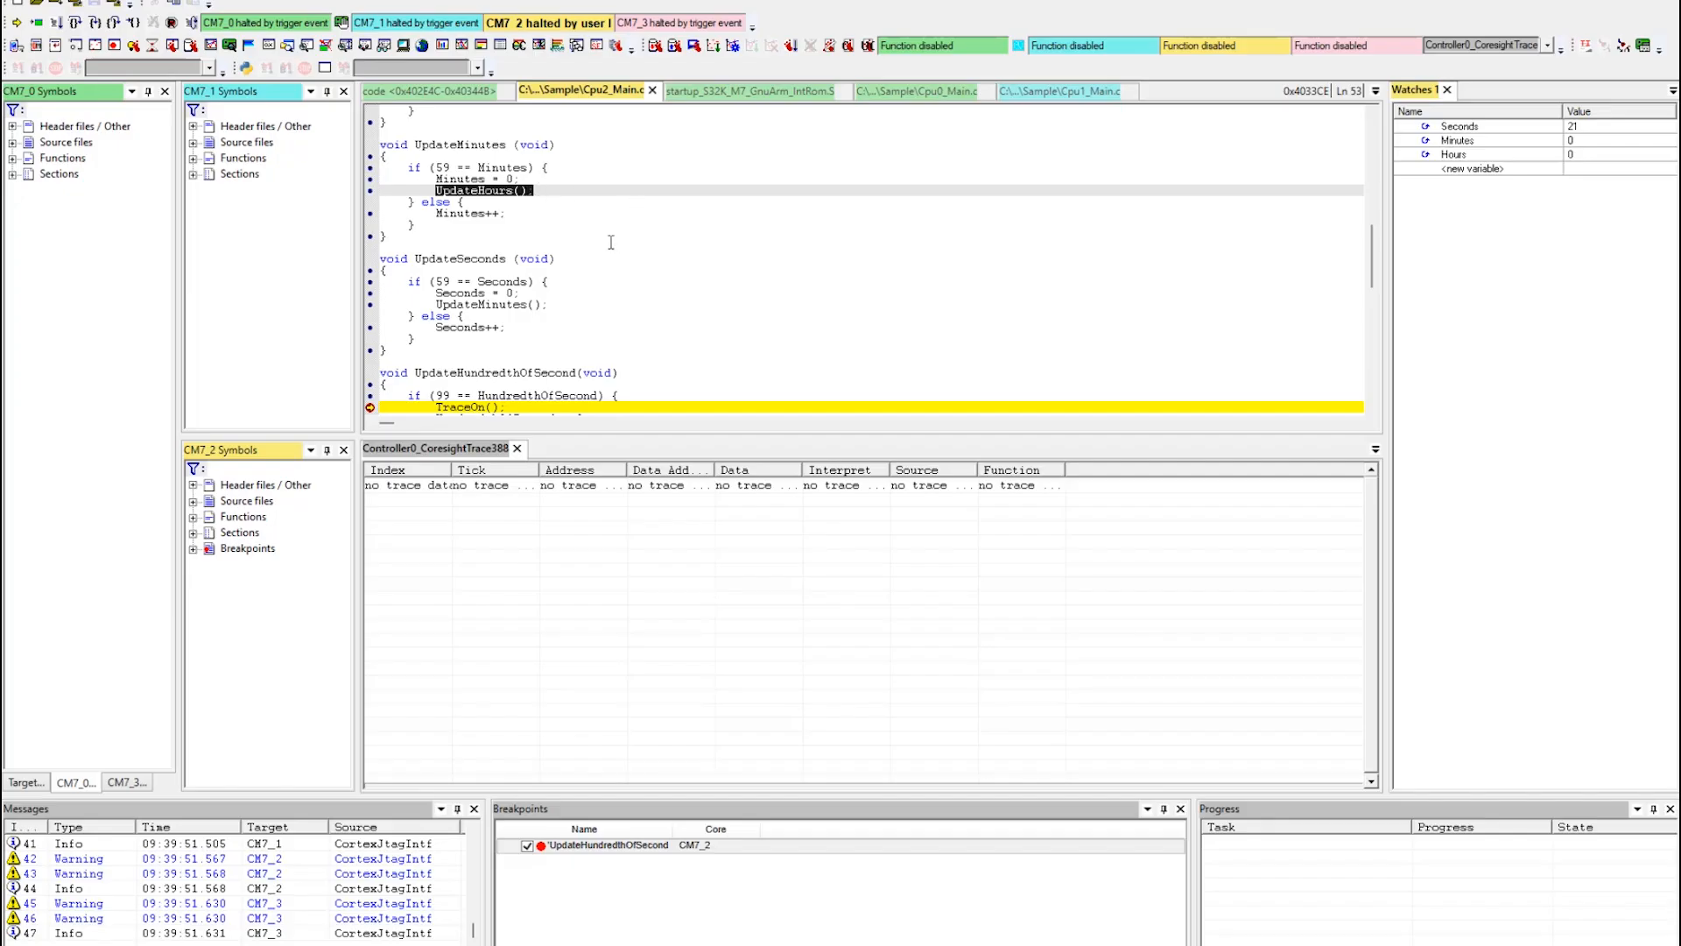
pyautogui.scroll(-4, 611, 242)
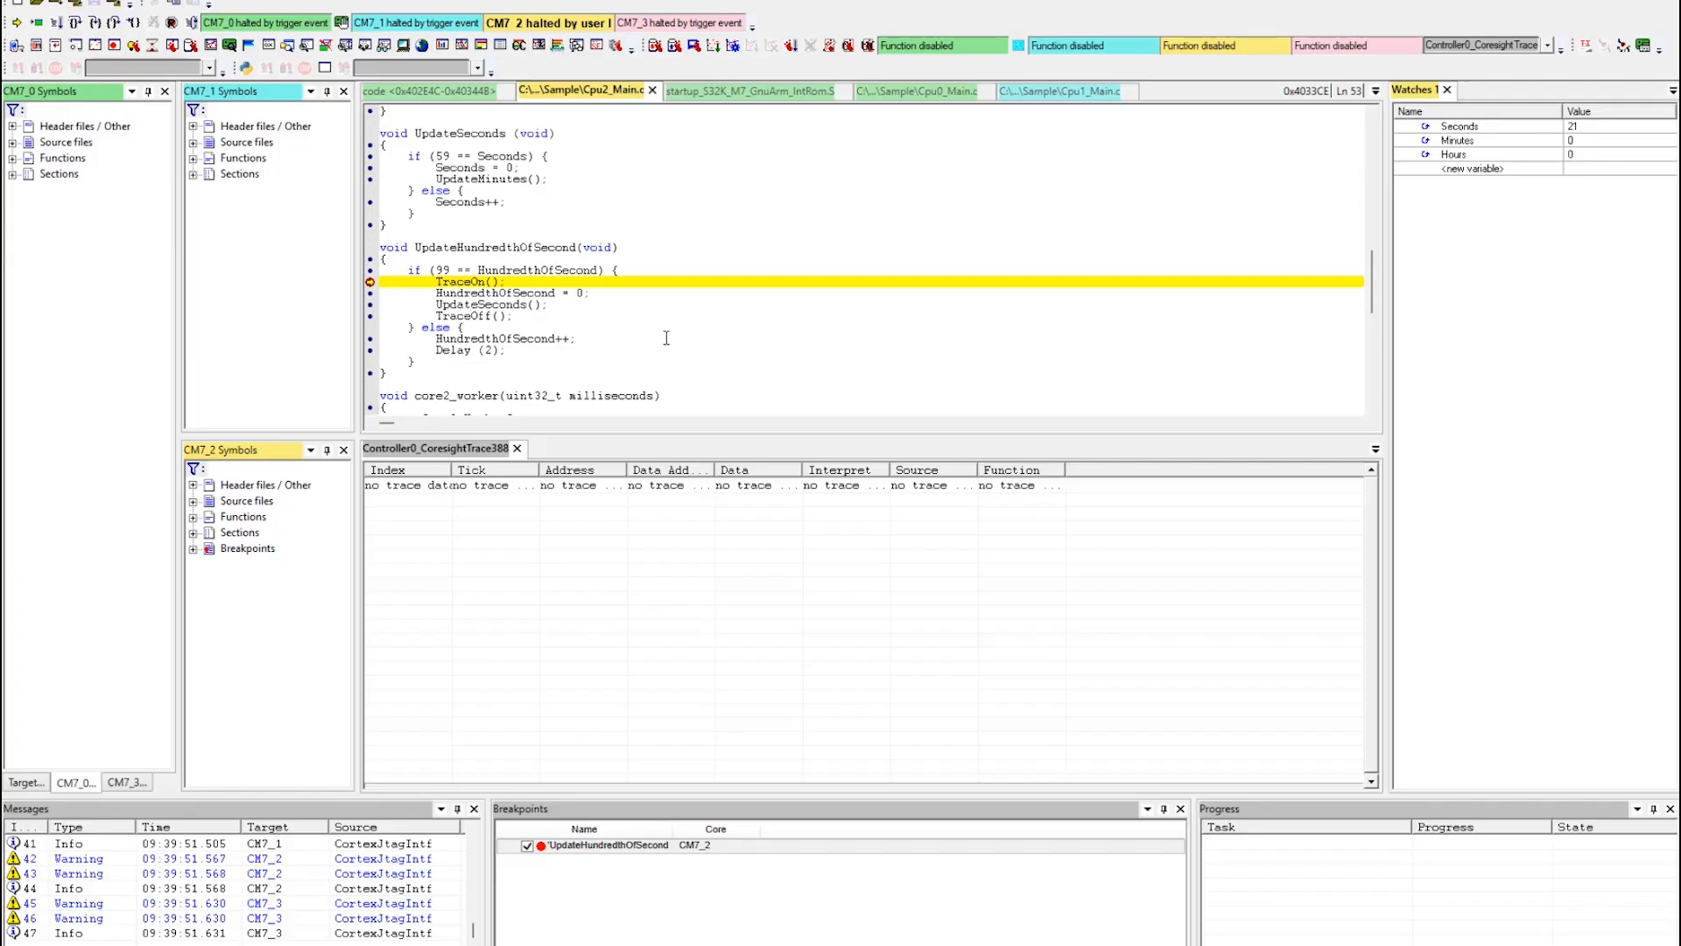
# Set the watched variable Seconds to 59.
pyautogui.rightClick(1611, 129)
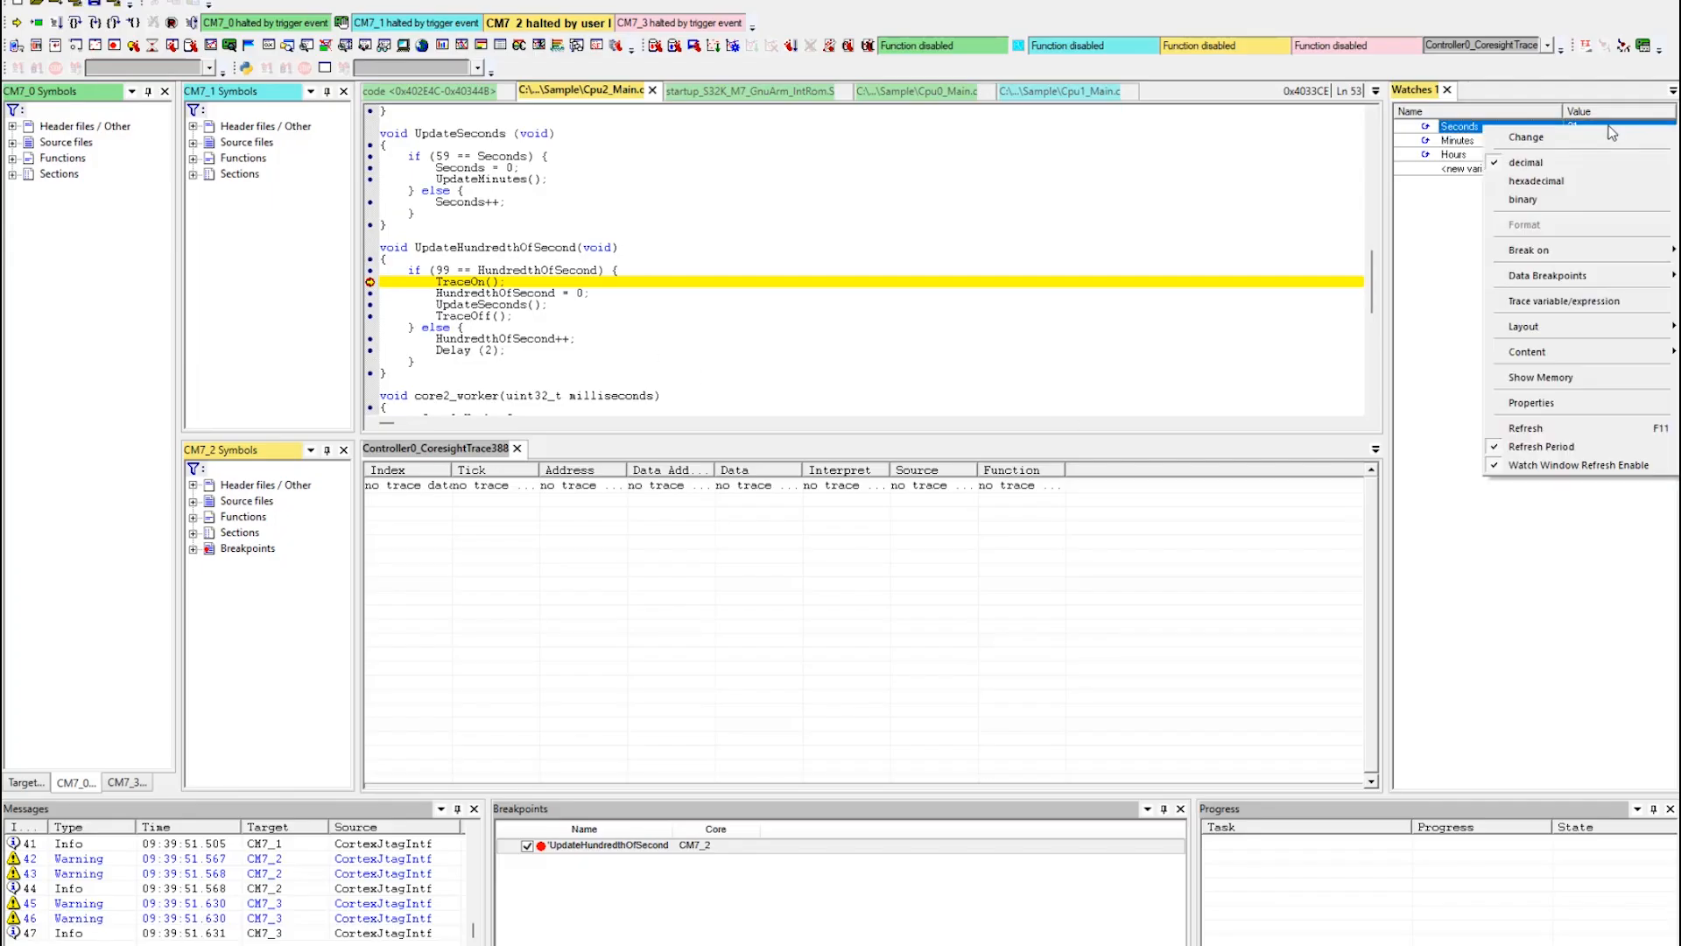
pyautogui.click(1541, 139)
pyautogui.write('59')
pyautogui.press('Return')
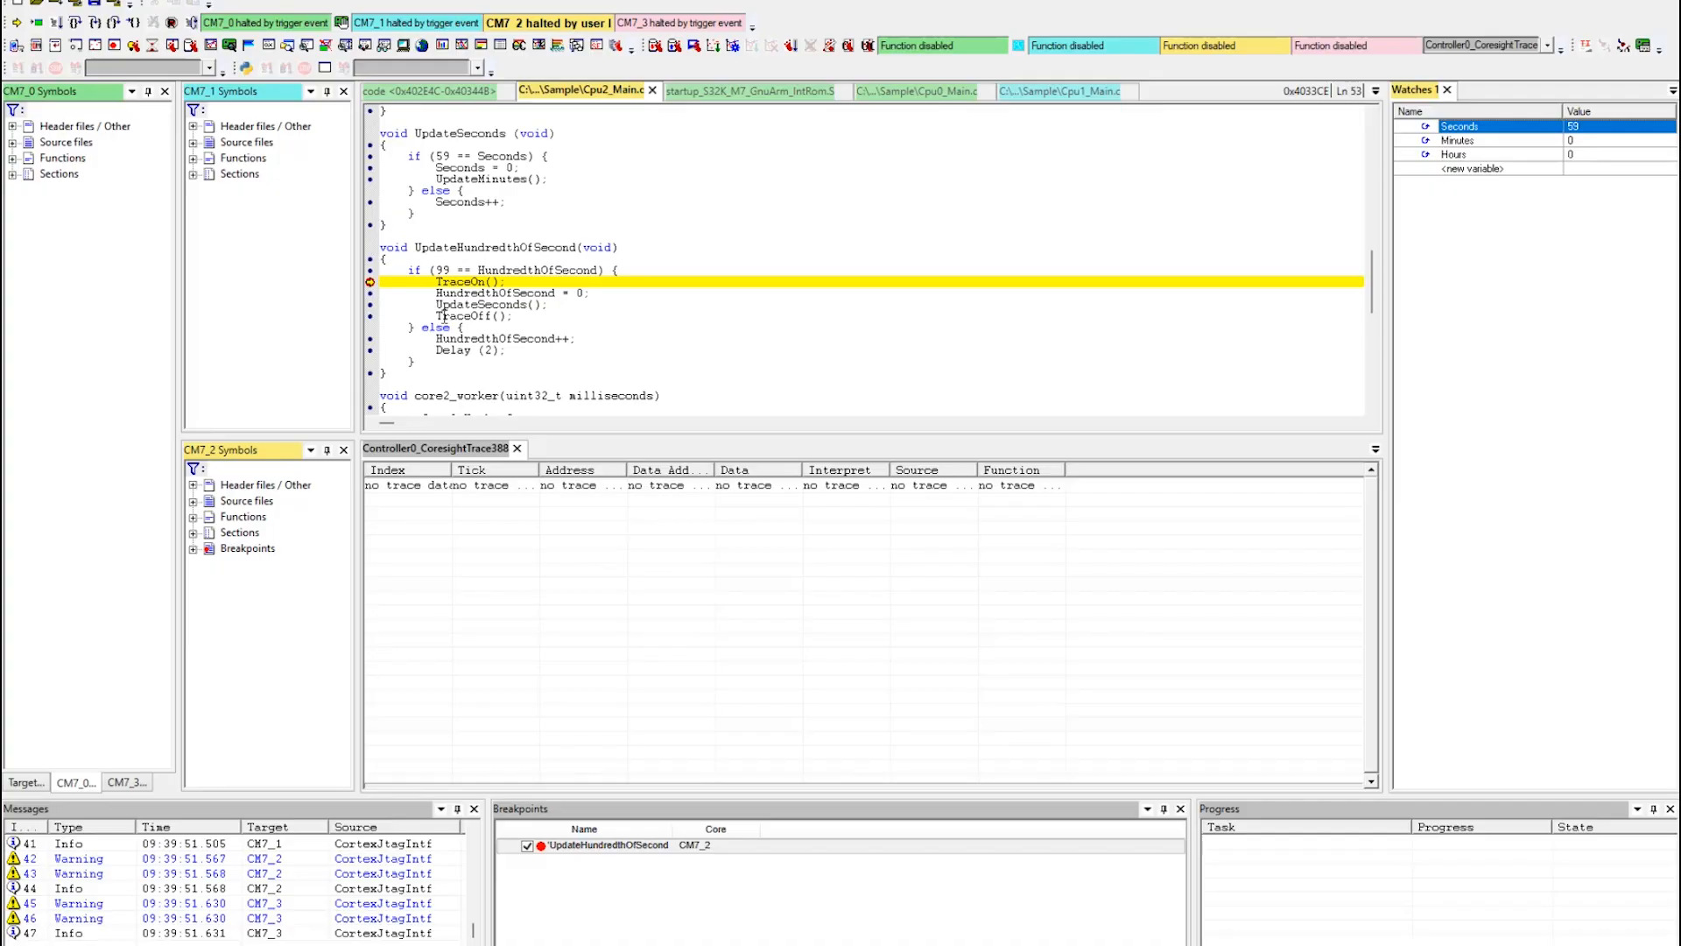
# Configure the trace to end at the TraceOff() call in UpdateHundredthOfSecond.
pyautogui.moveTo(435, 315); pyautogui.dragTo(517, 315)
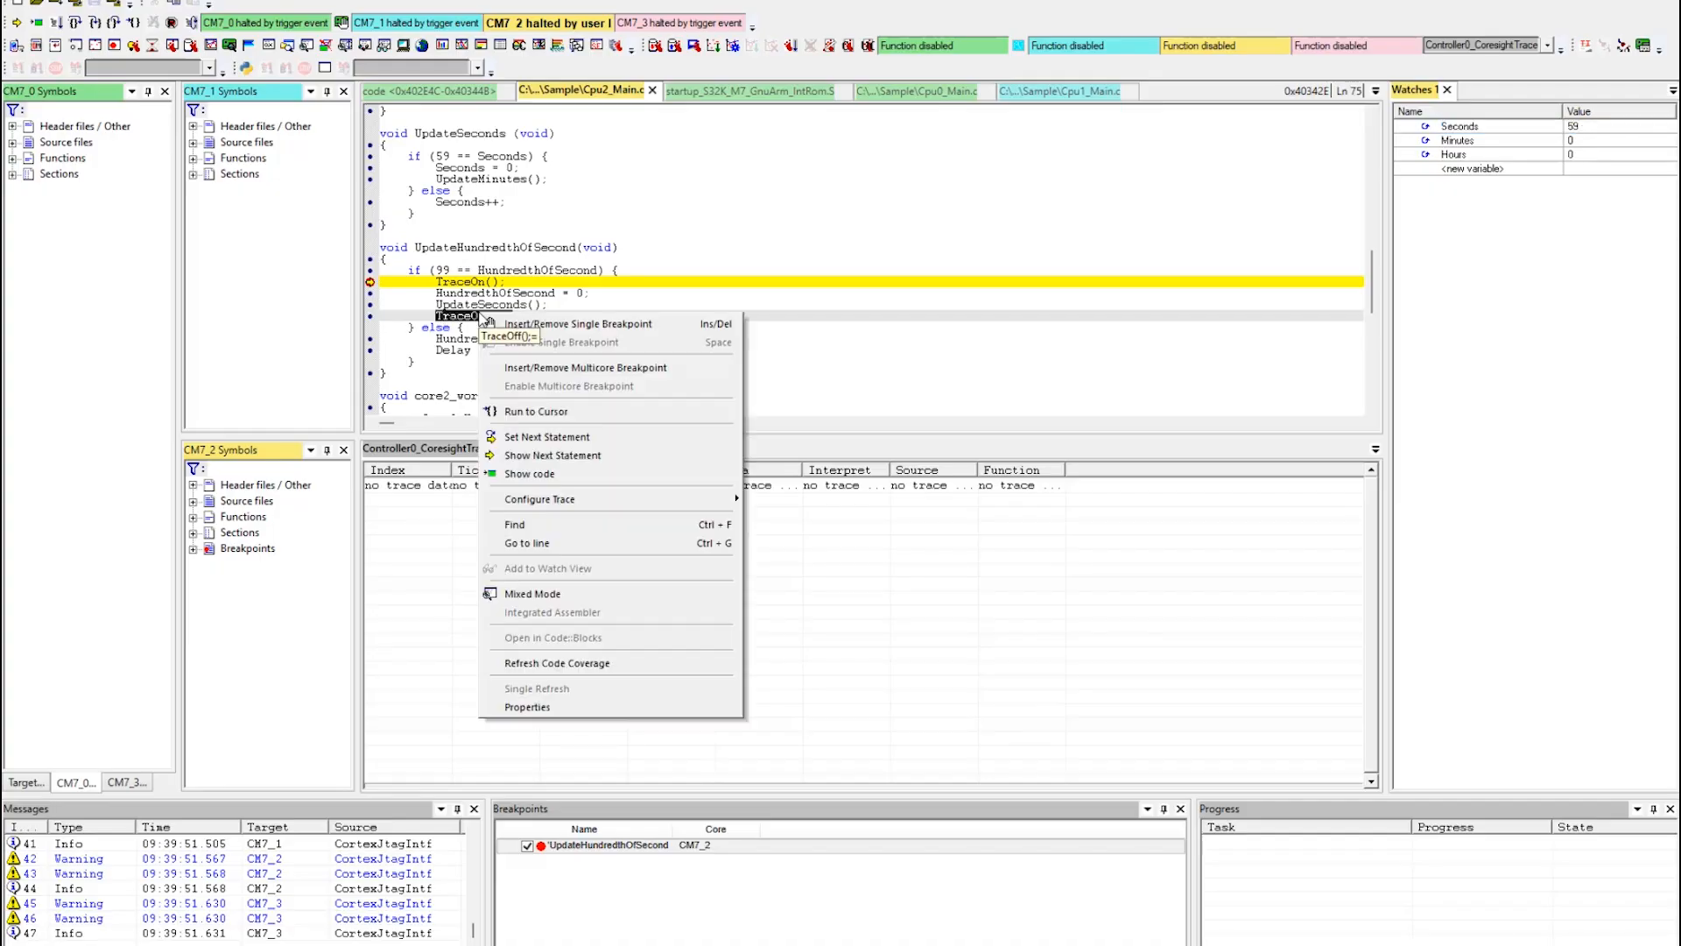
pyautogui.rightClick(478, 312)
pyautogui.moveTo(536, 501)
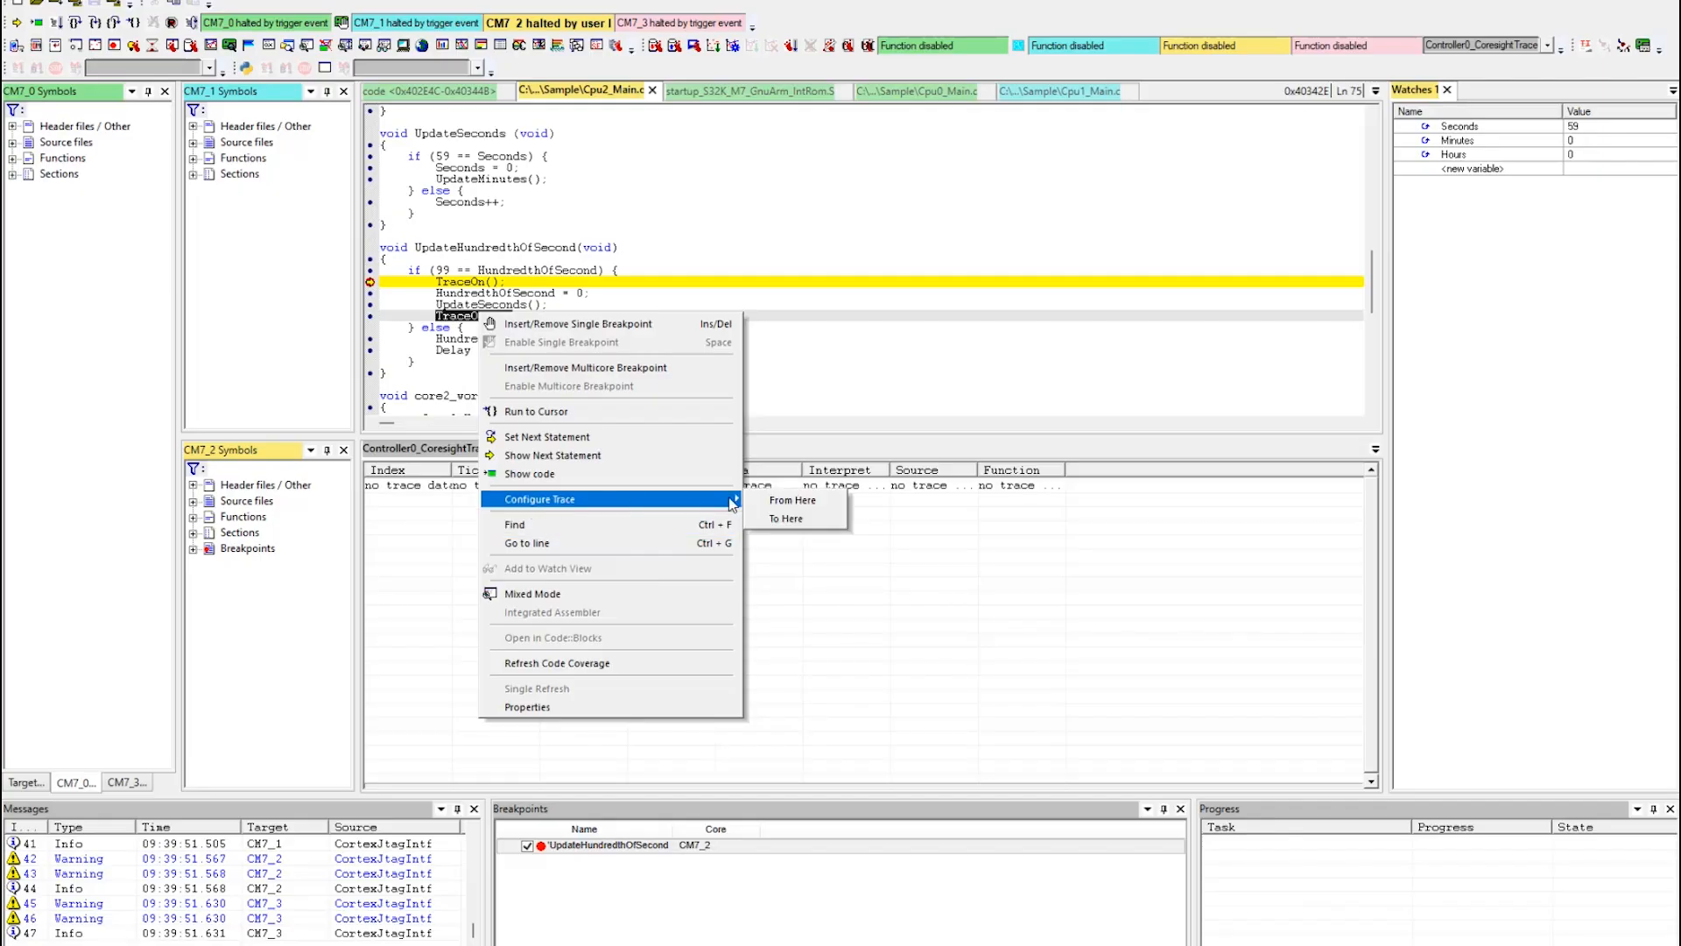
pyautogui.click(791, 523)
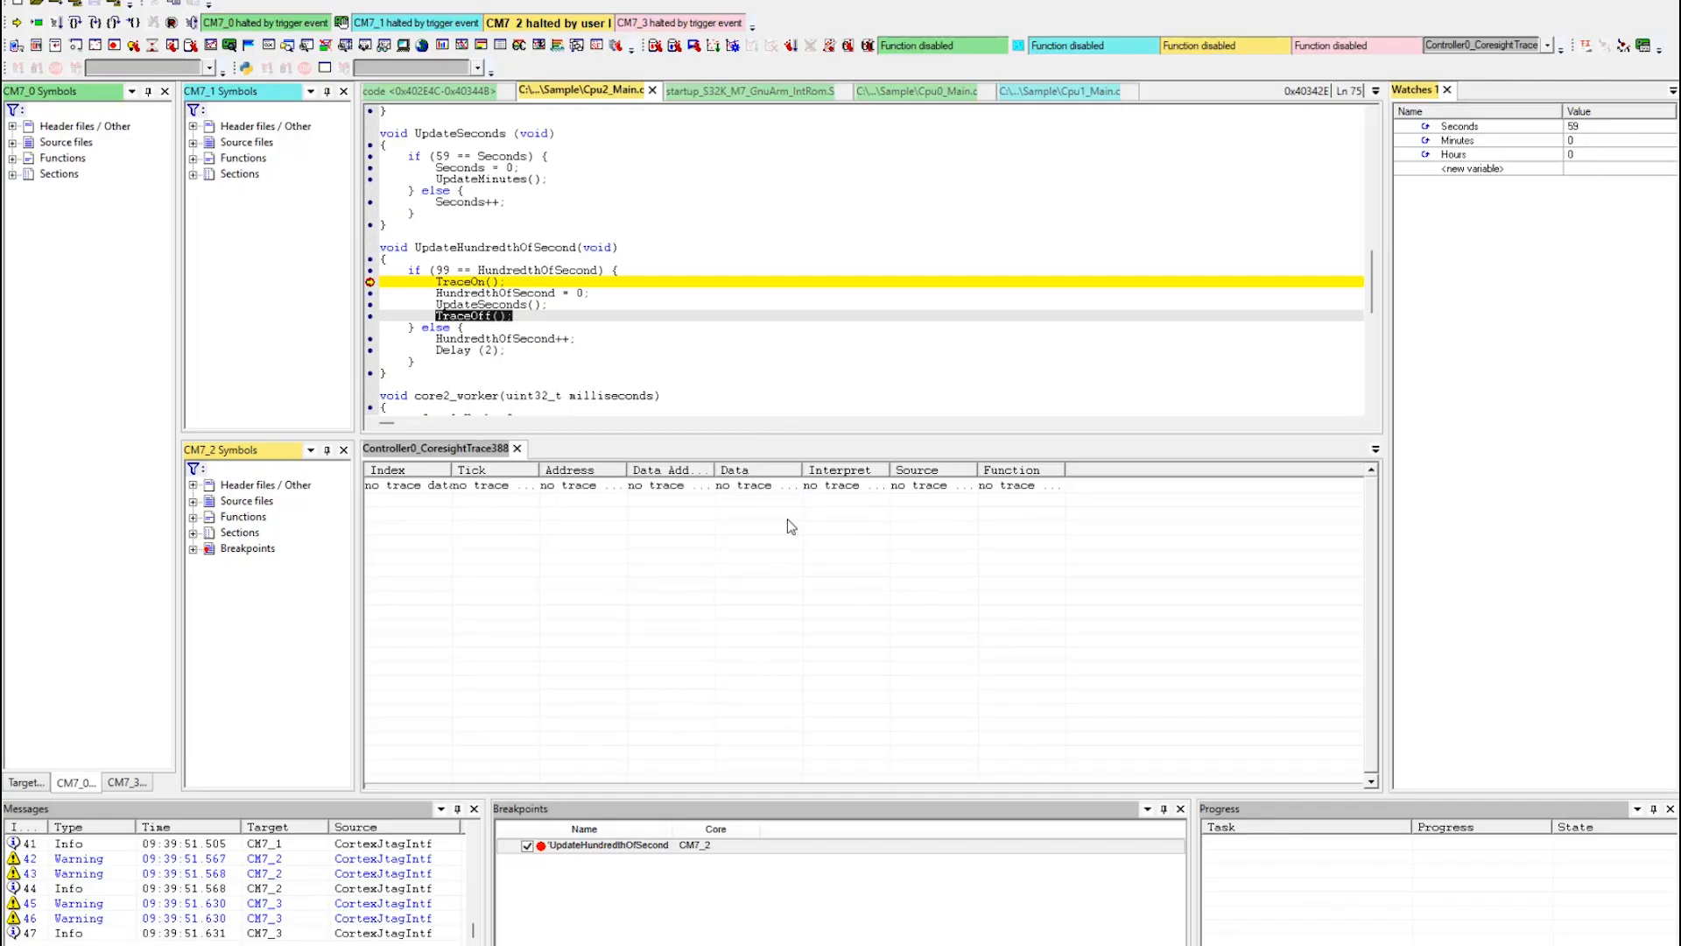
# Set CM7_2's trace synchronization period to a request after 256 bytes, check the general capture settings and apply the trace unit setup.
pyautogui.click(848, 45)
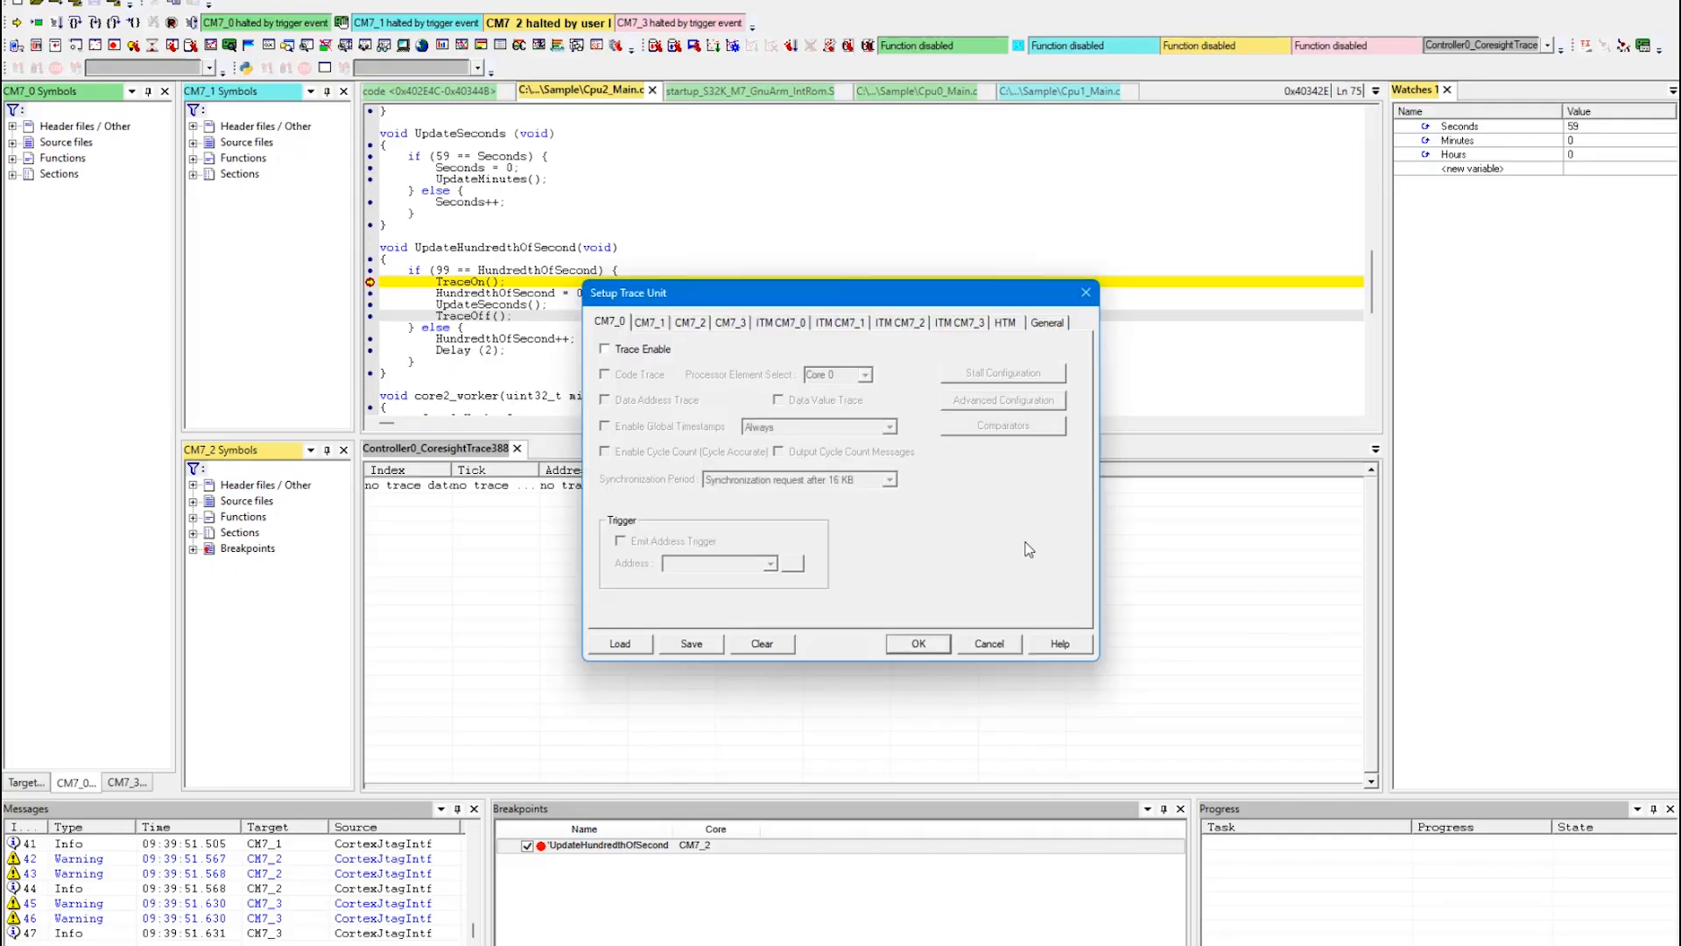
pyautogui.click(689, 323)
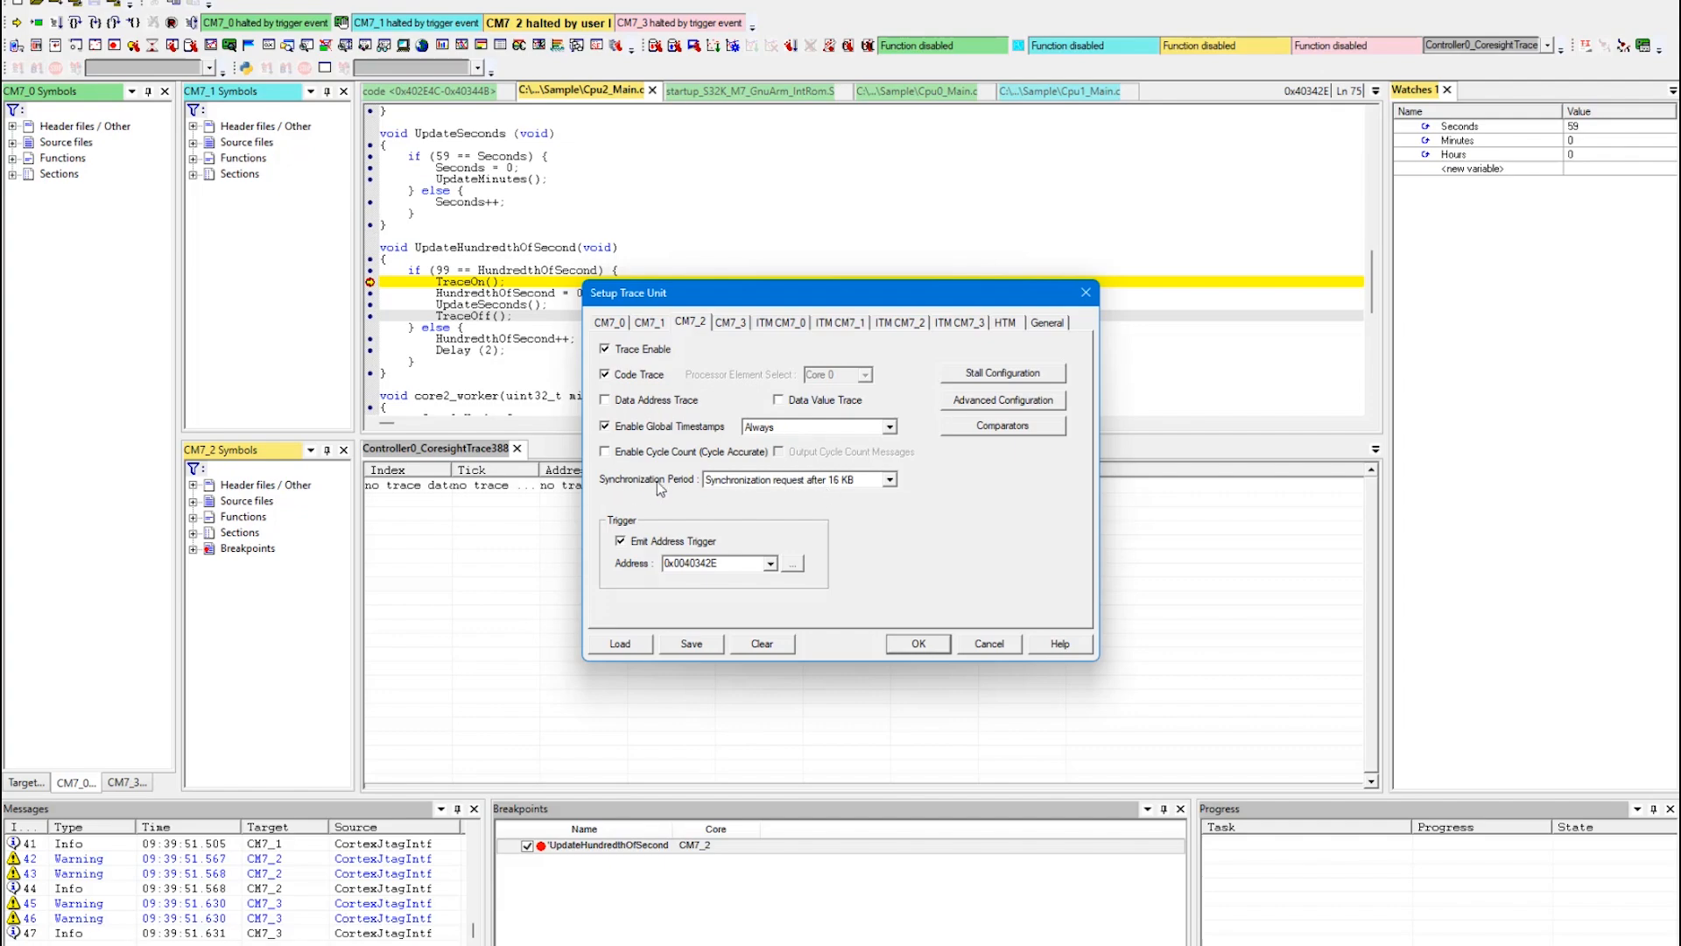
pyautogui.click(890, 481)
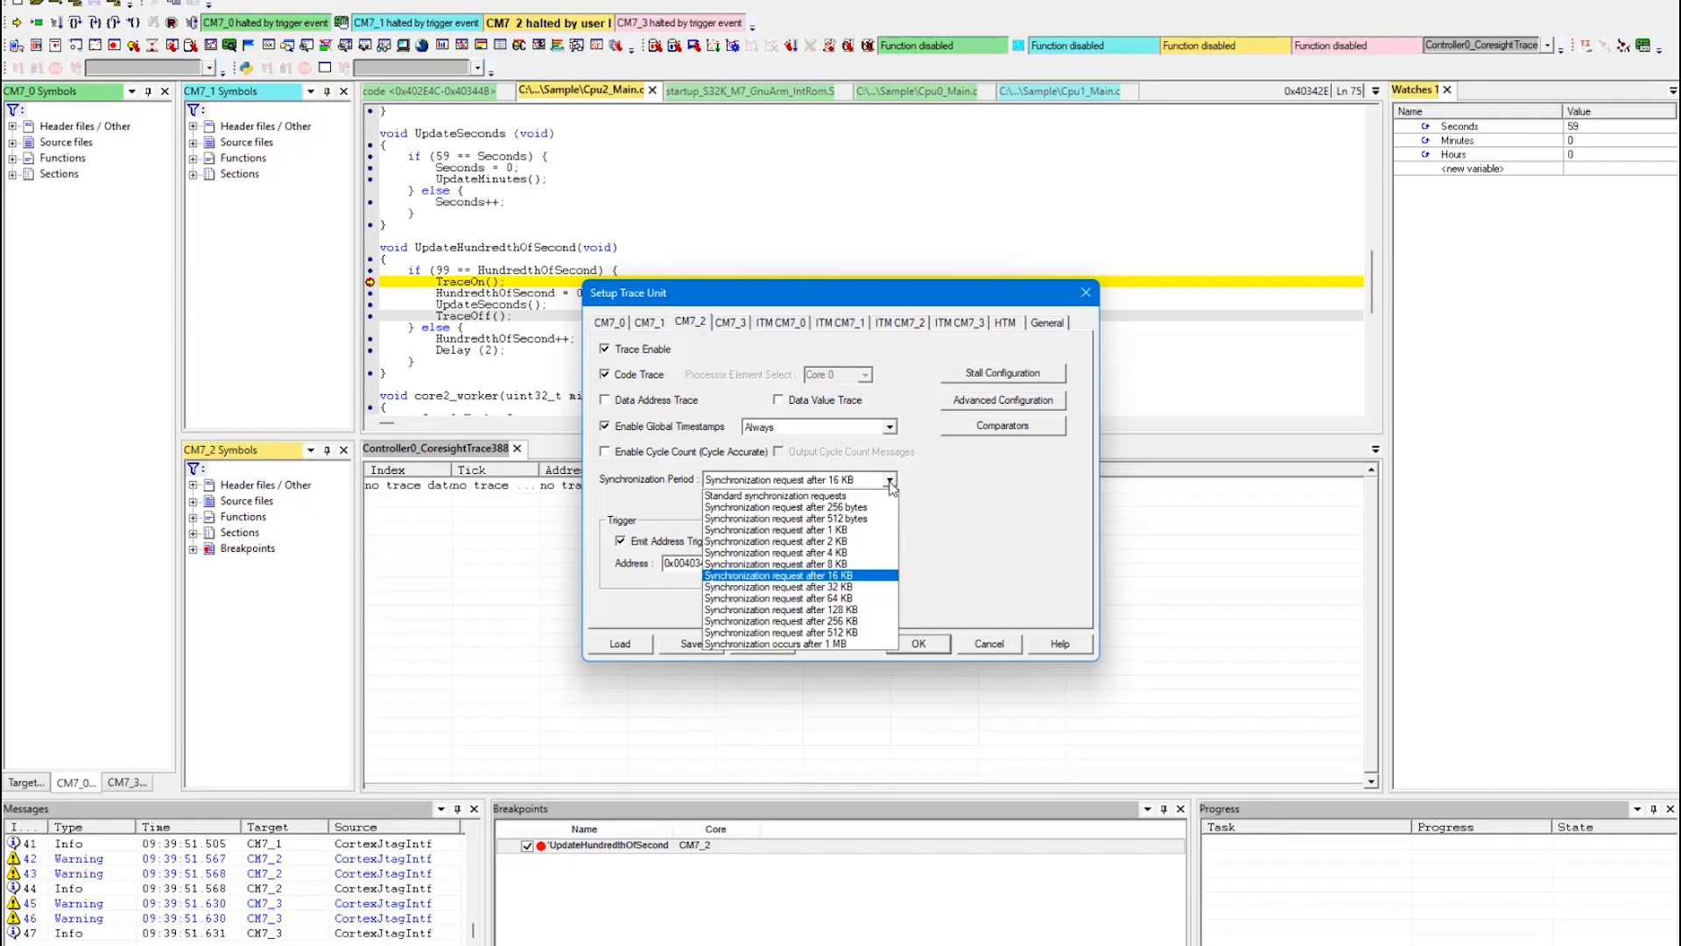
pyautogui.click(833, 508)
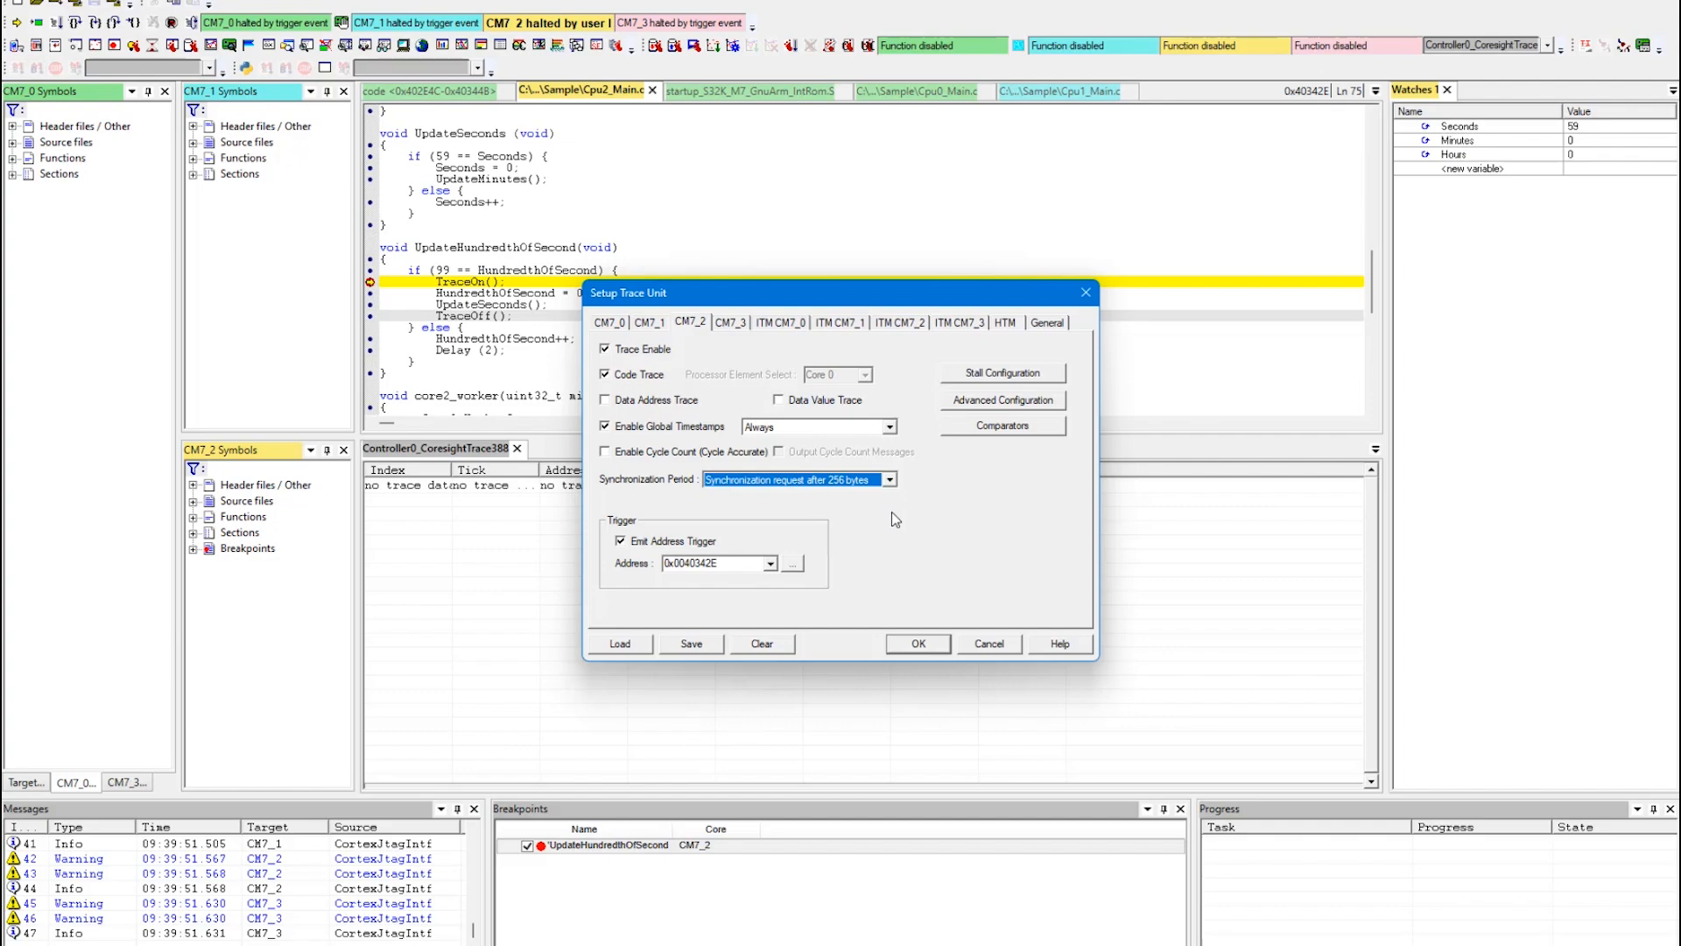
pyautogui.click(1050, 324)
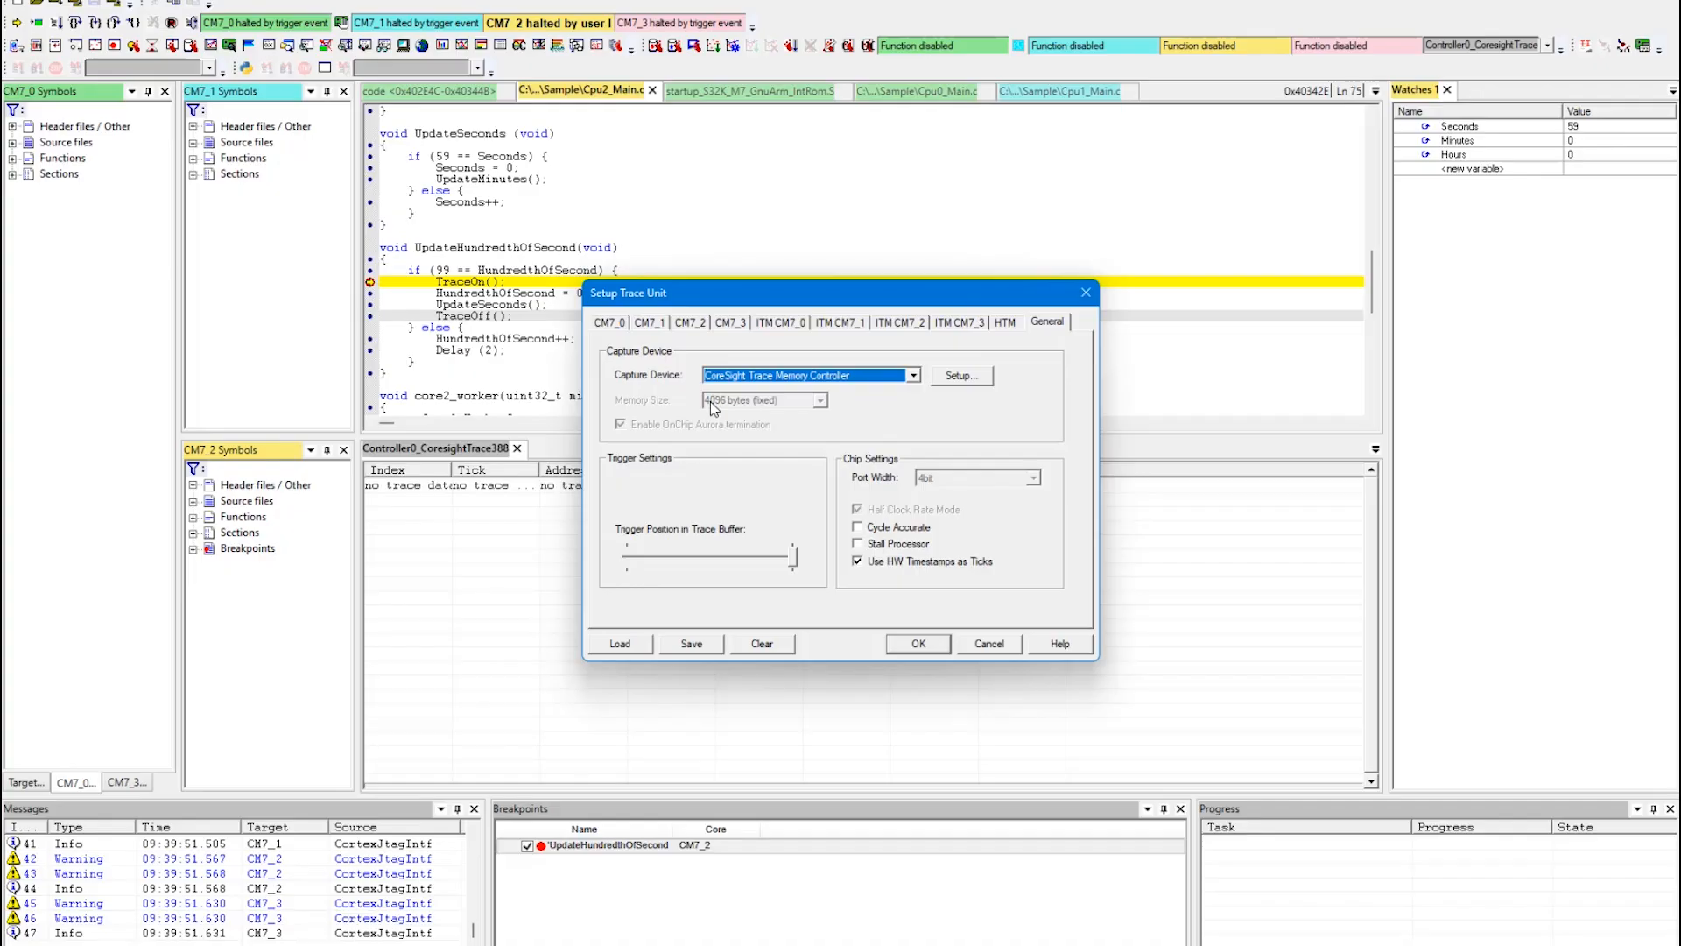
pyautogui.click(929, 644)
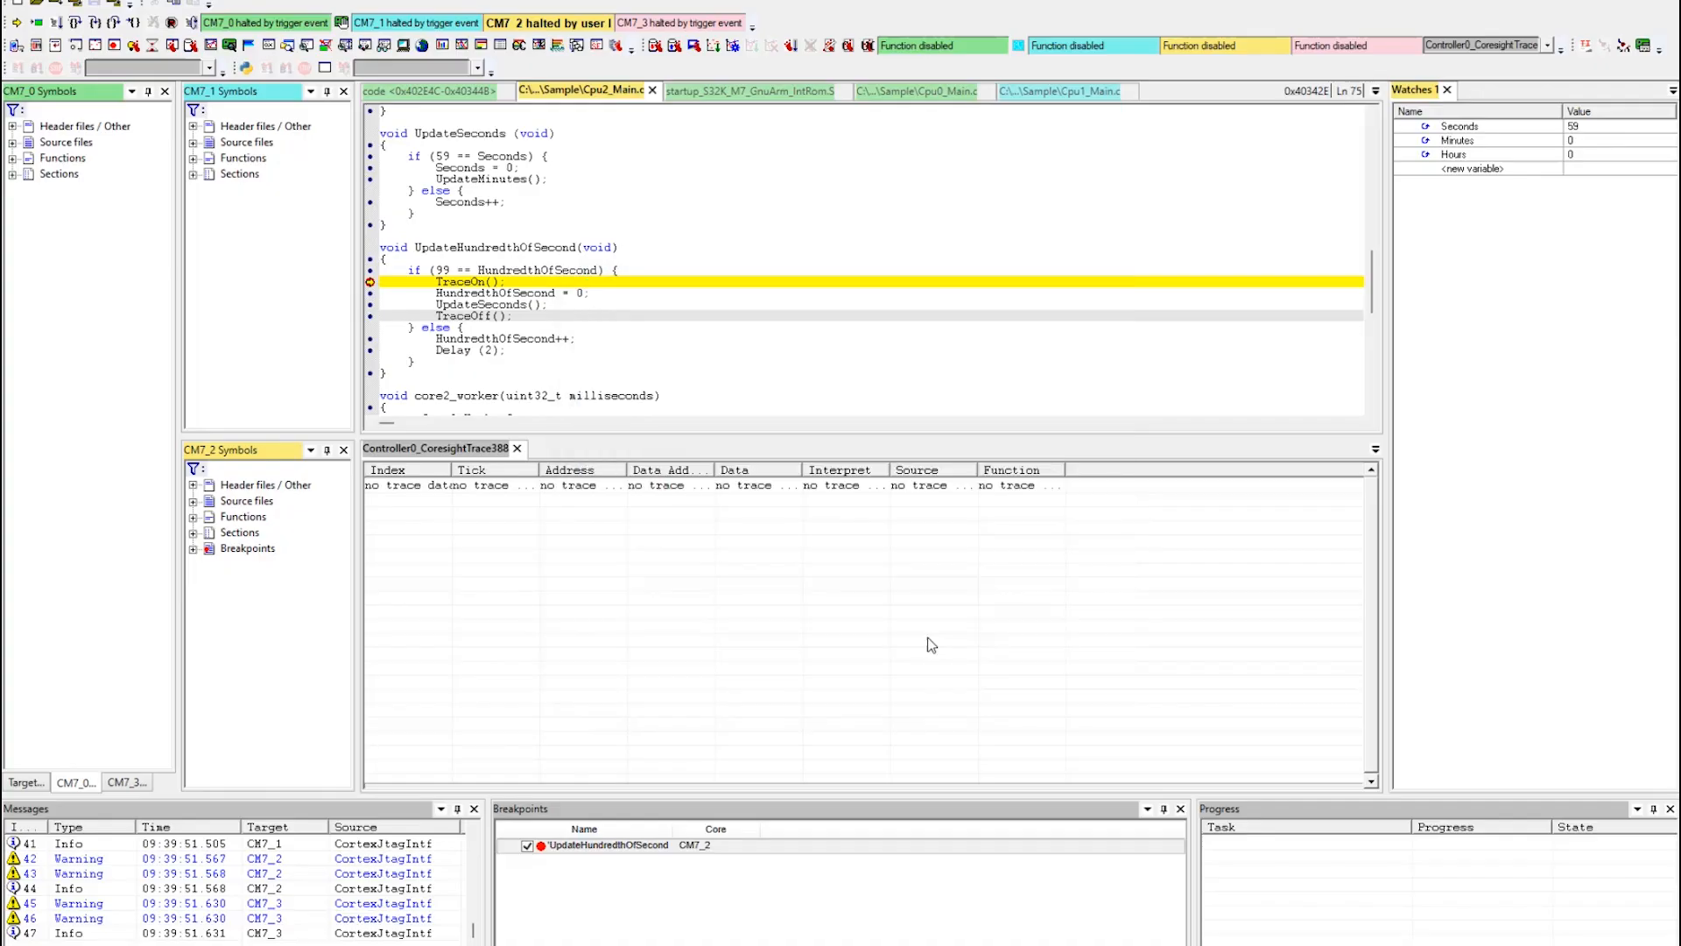
# Start the trace recording and resume program execution to capture the code from TraceOn() onward.
pyautogui.click(792, 46)
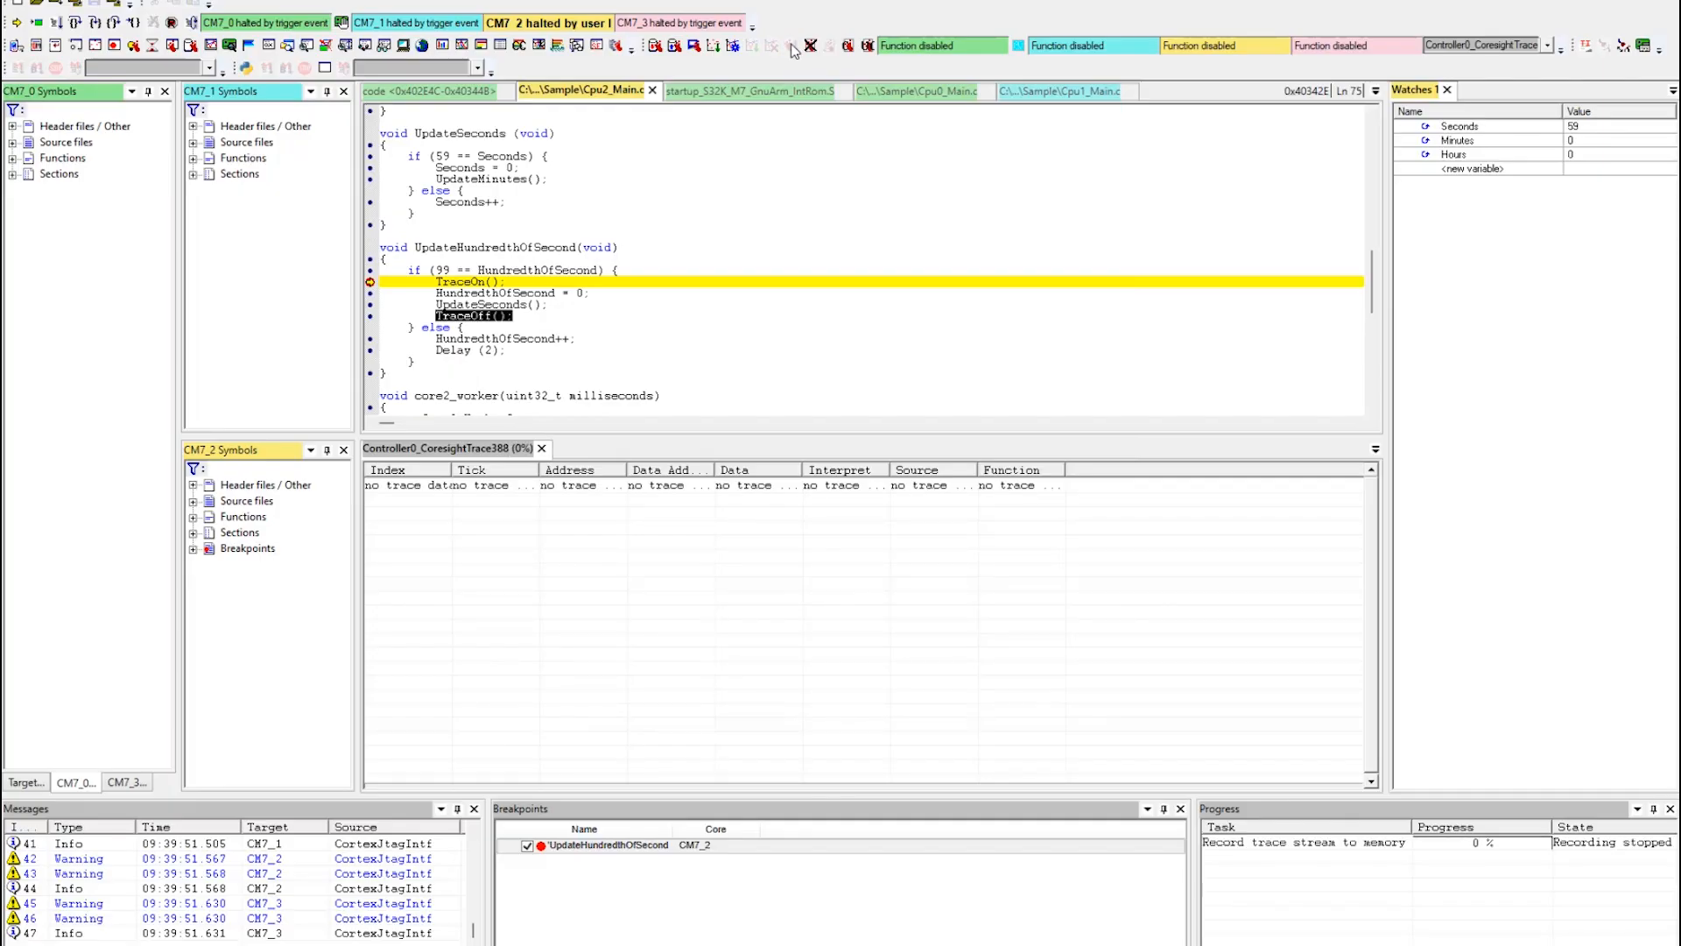
pyautogui.click(57, 24)
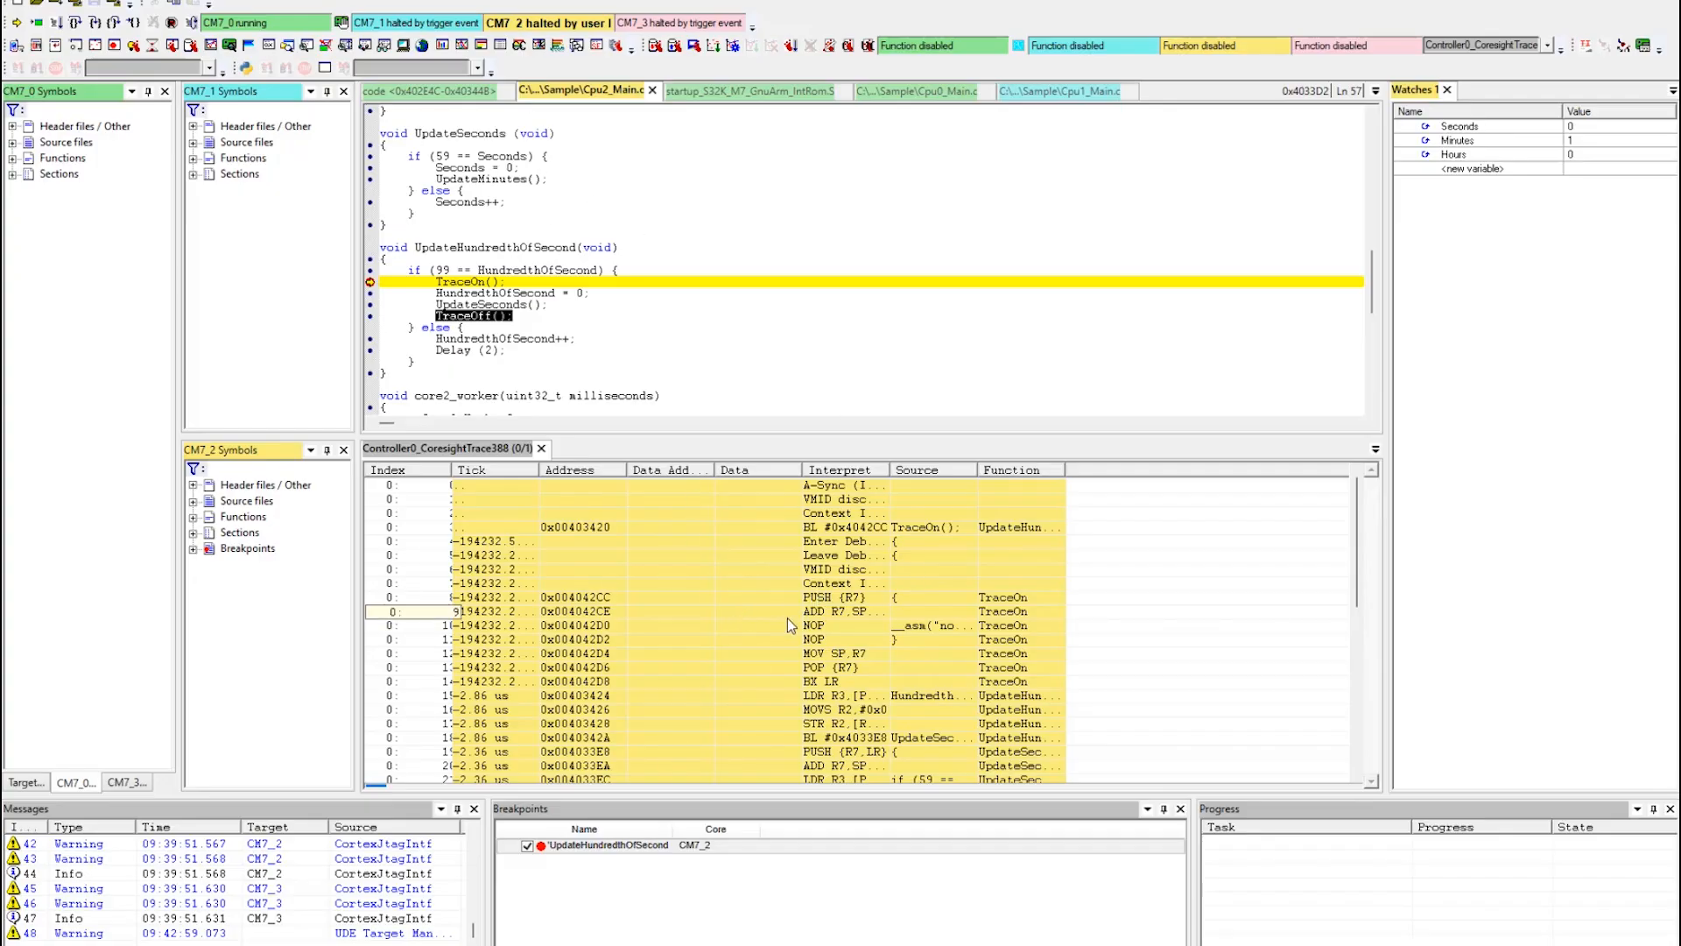
pyautogui.click(890, 612)
# Show the trace-based code coverage for the recorded trace and expand the functions of core CM7_2.
pyautogui.click(155, 1)
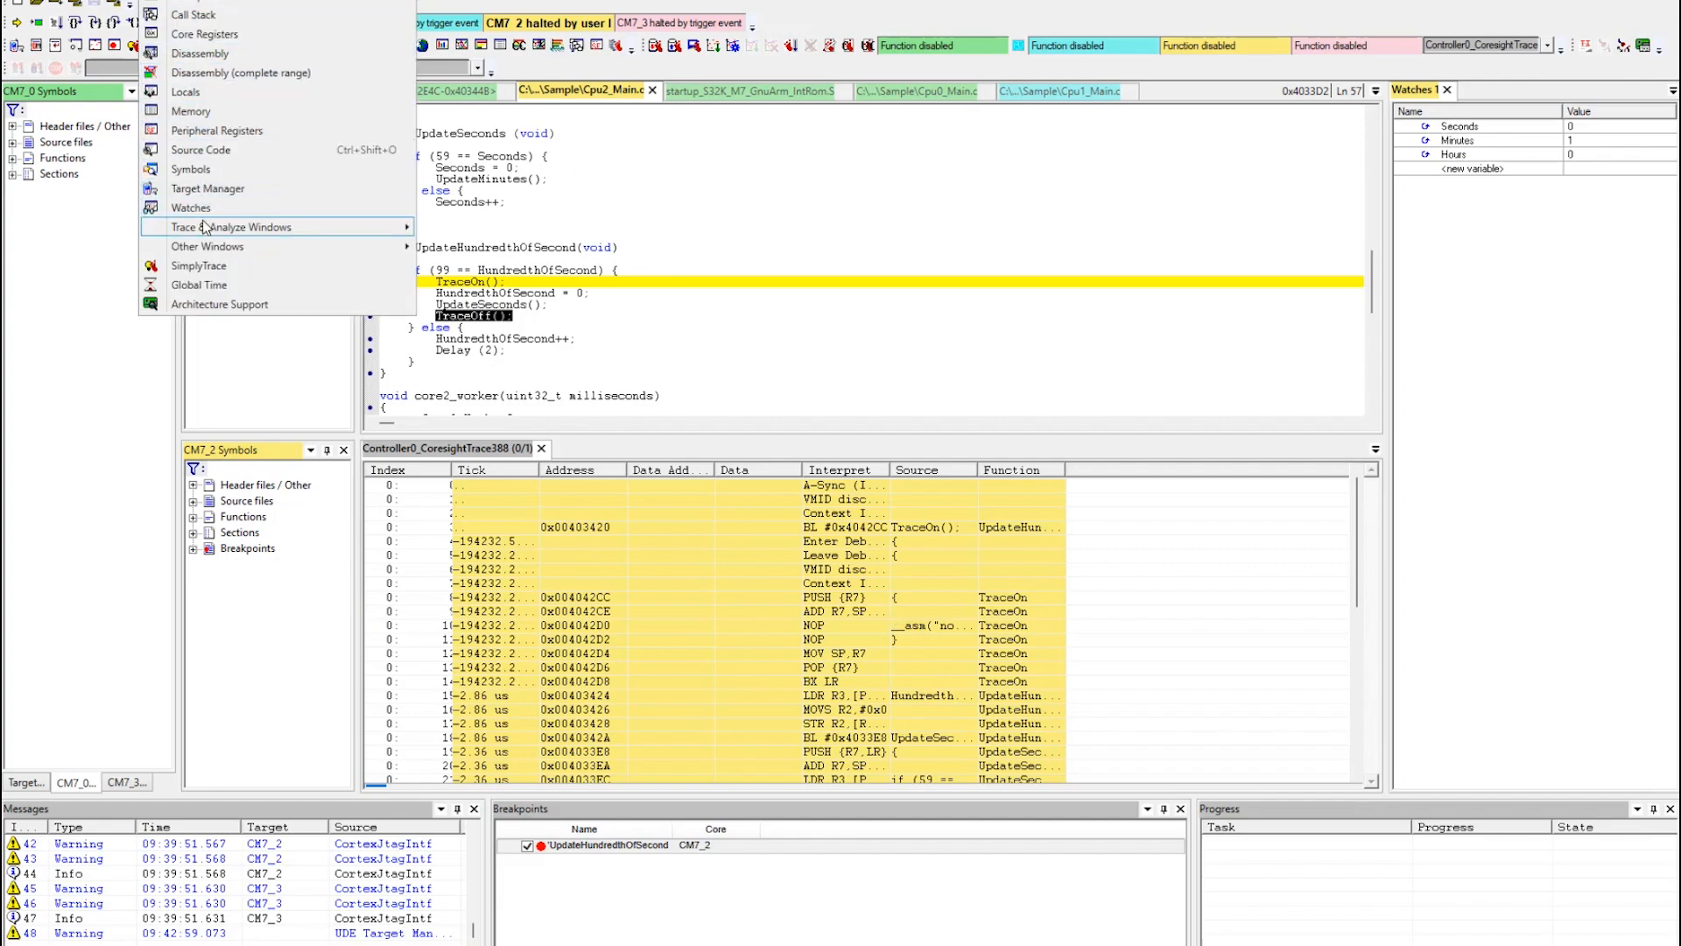
pyautogui.moveTo(242, 226)
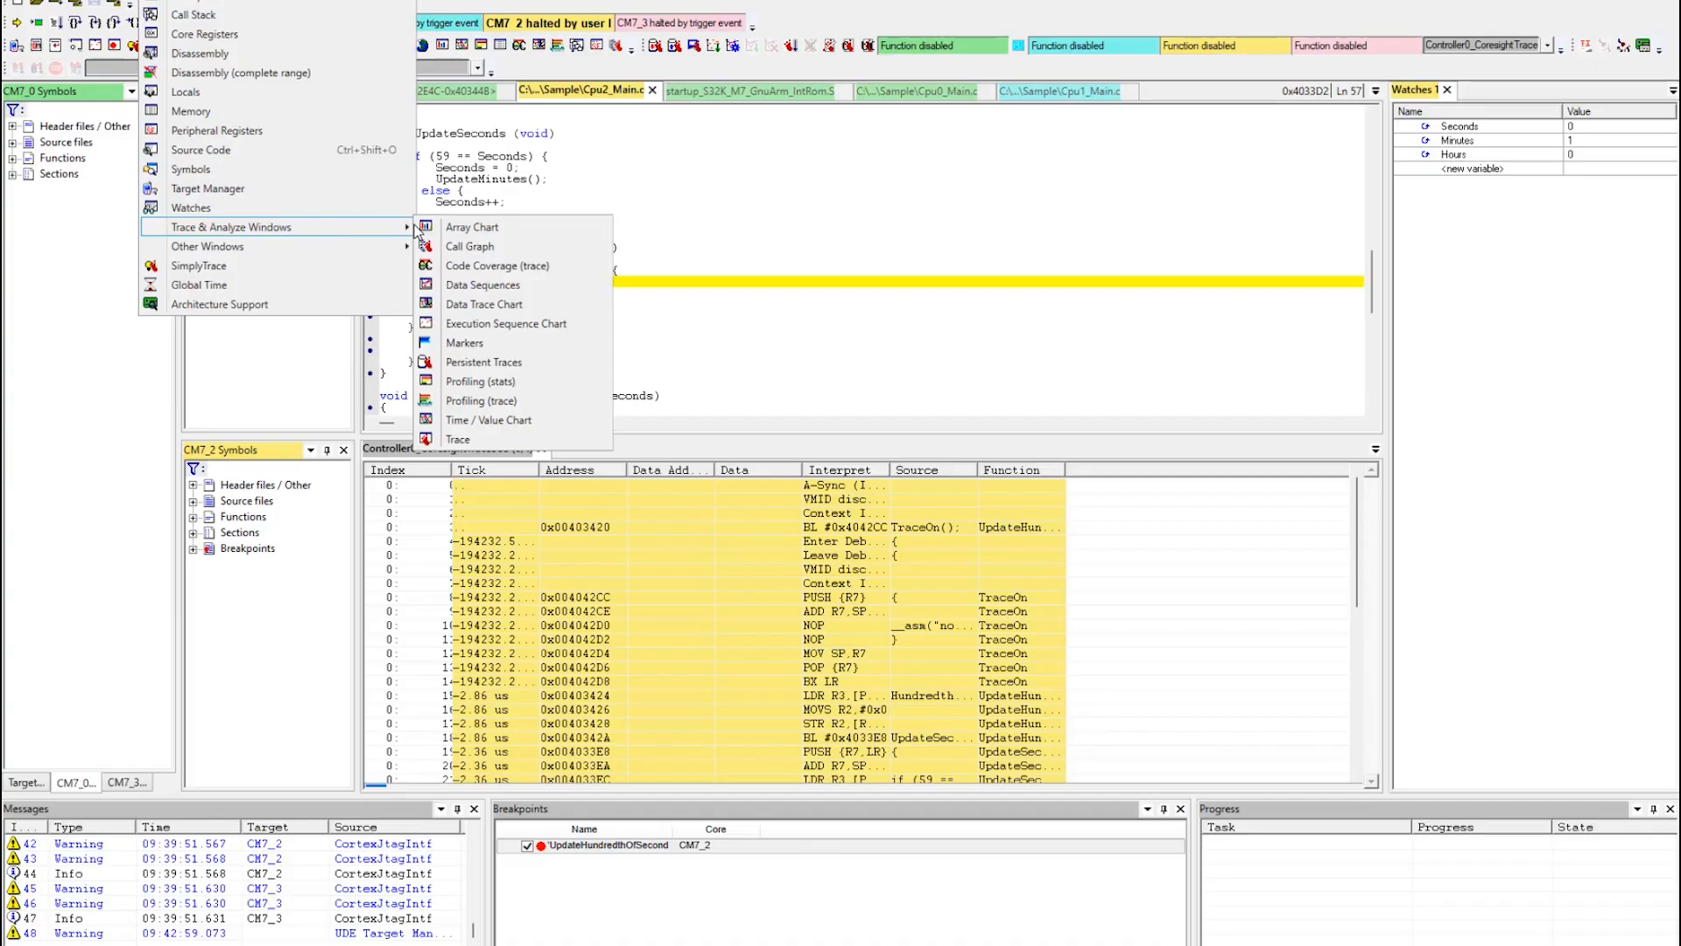
pyautogui.click(488, 271)
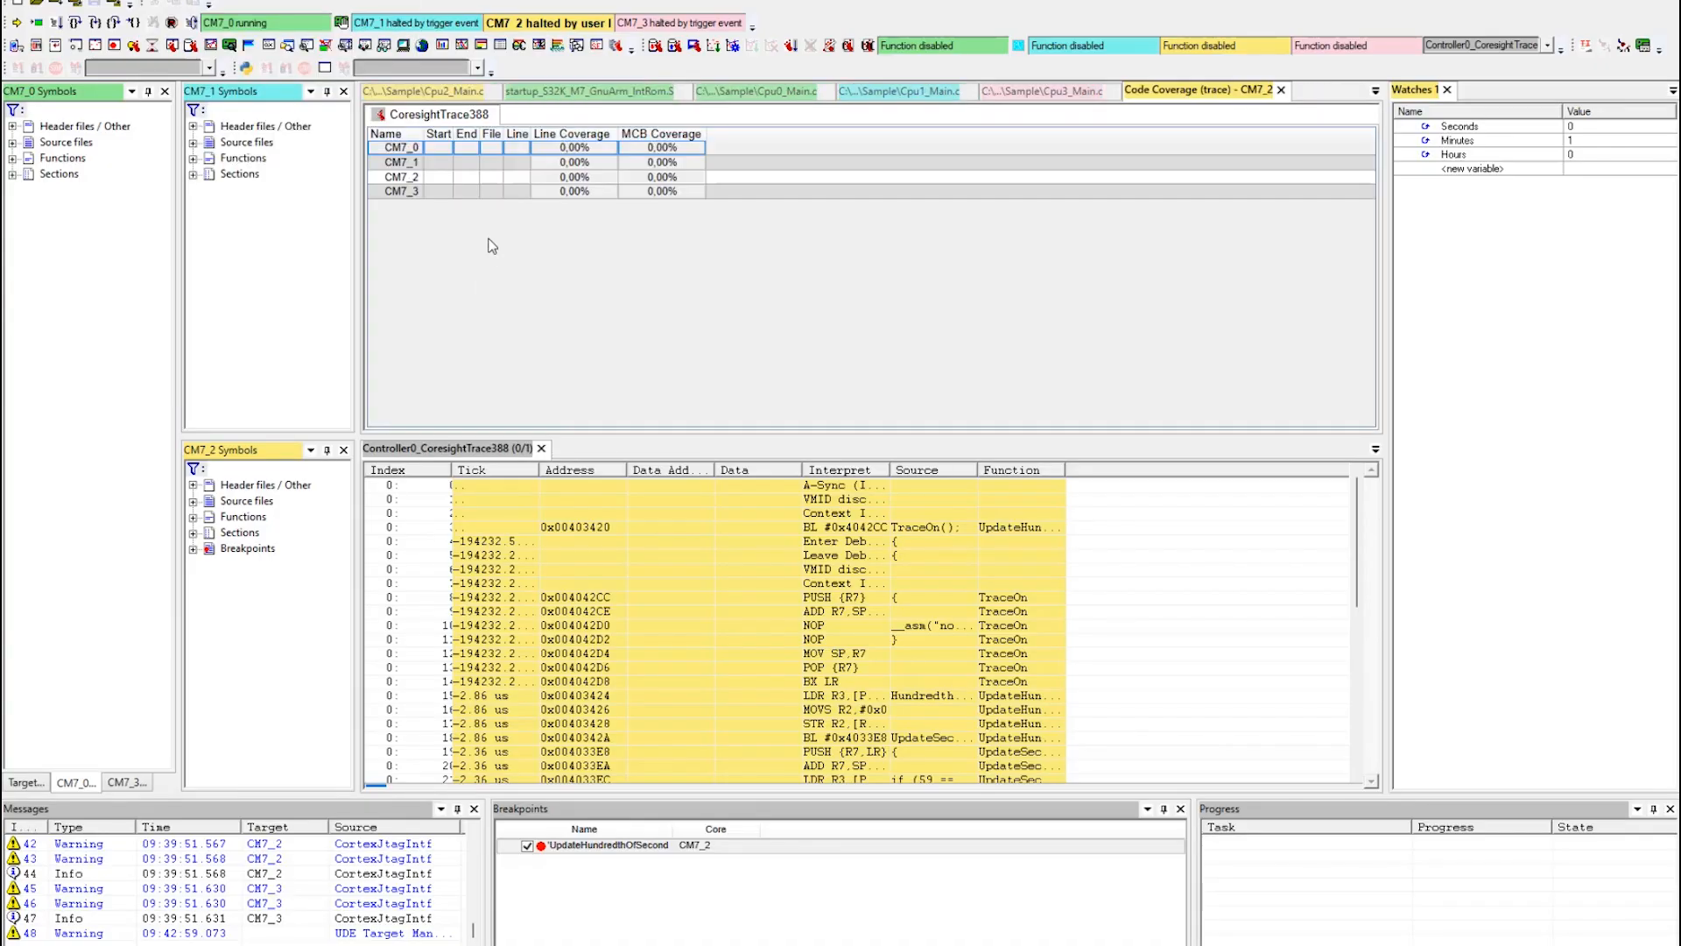
pyautogui.rightClick(488, 244)
pyautogui.click(533, 352)
pyautogui.click(376, 177)
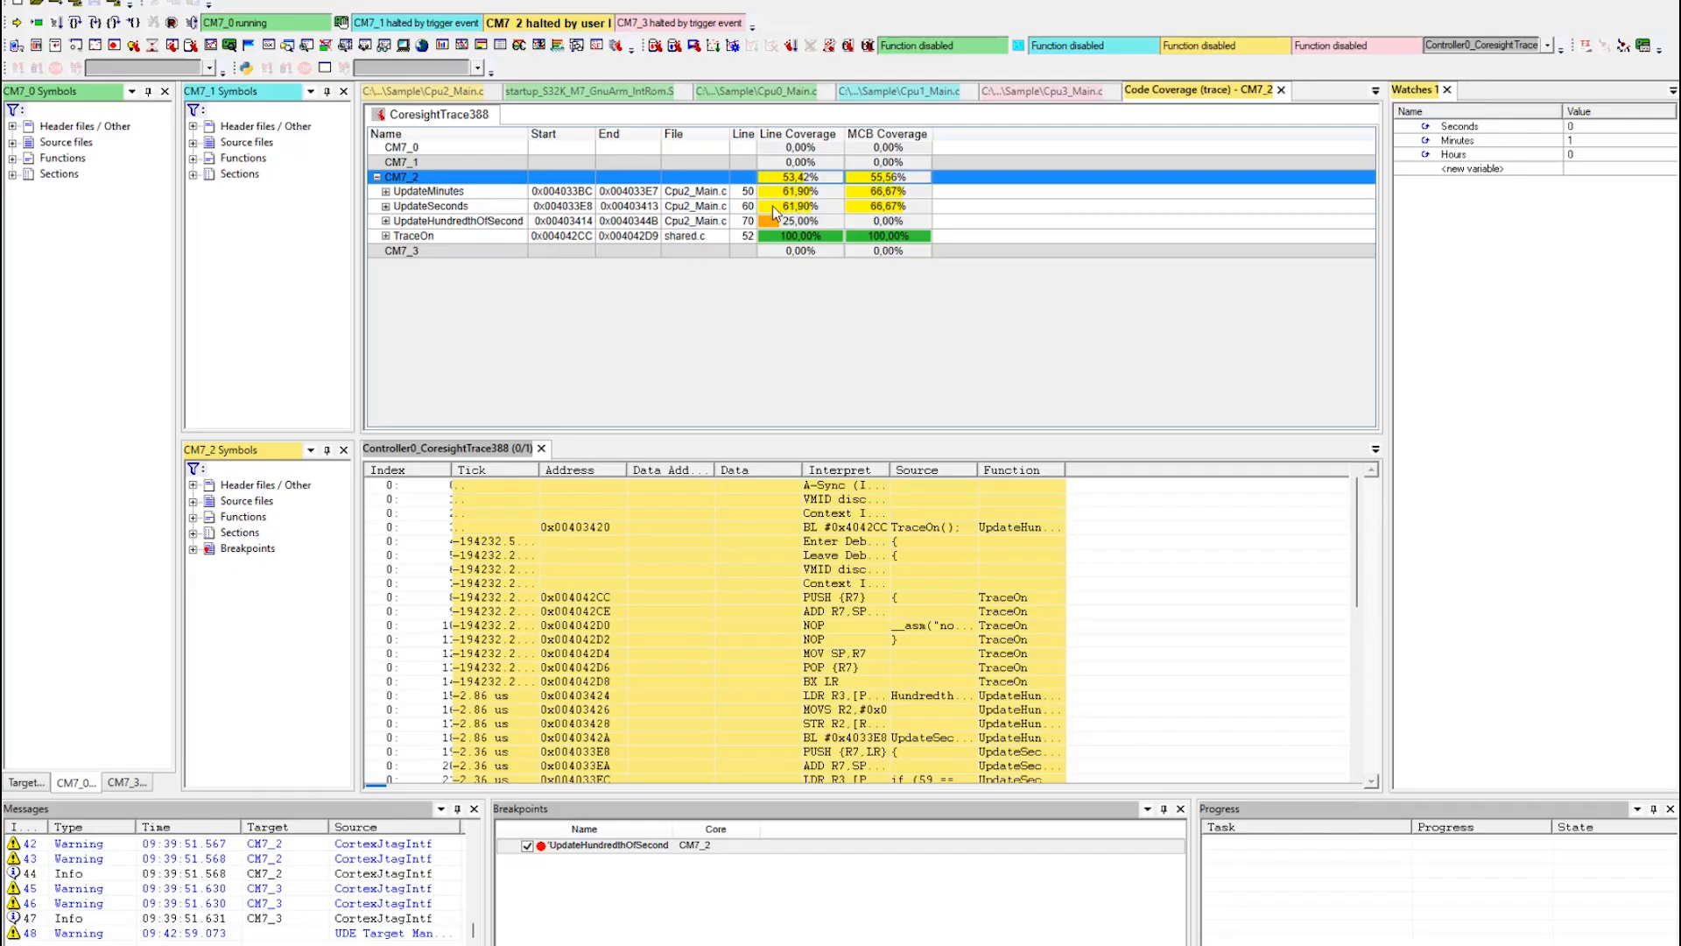
# Open an Execution Sequence Chart for the Controller0_CoresightTrace388 stream with the default decoding level.
pyautogui.click(155, 0)
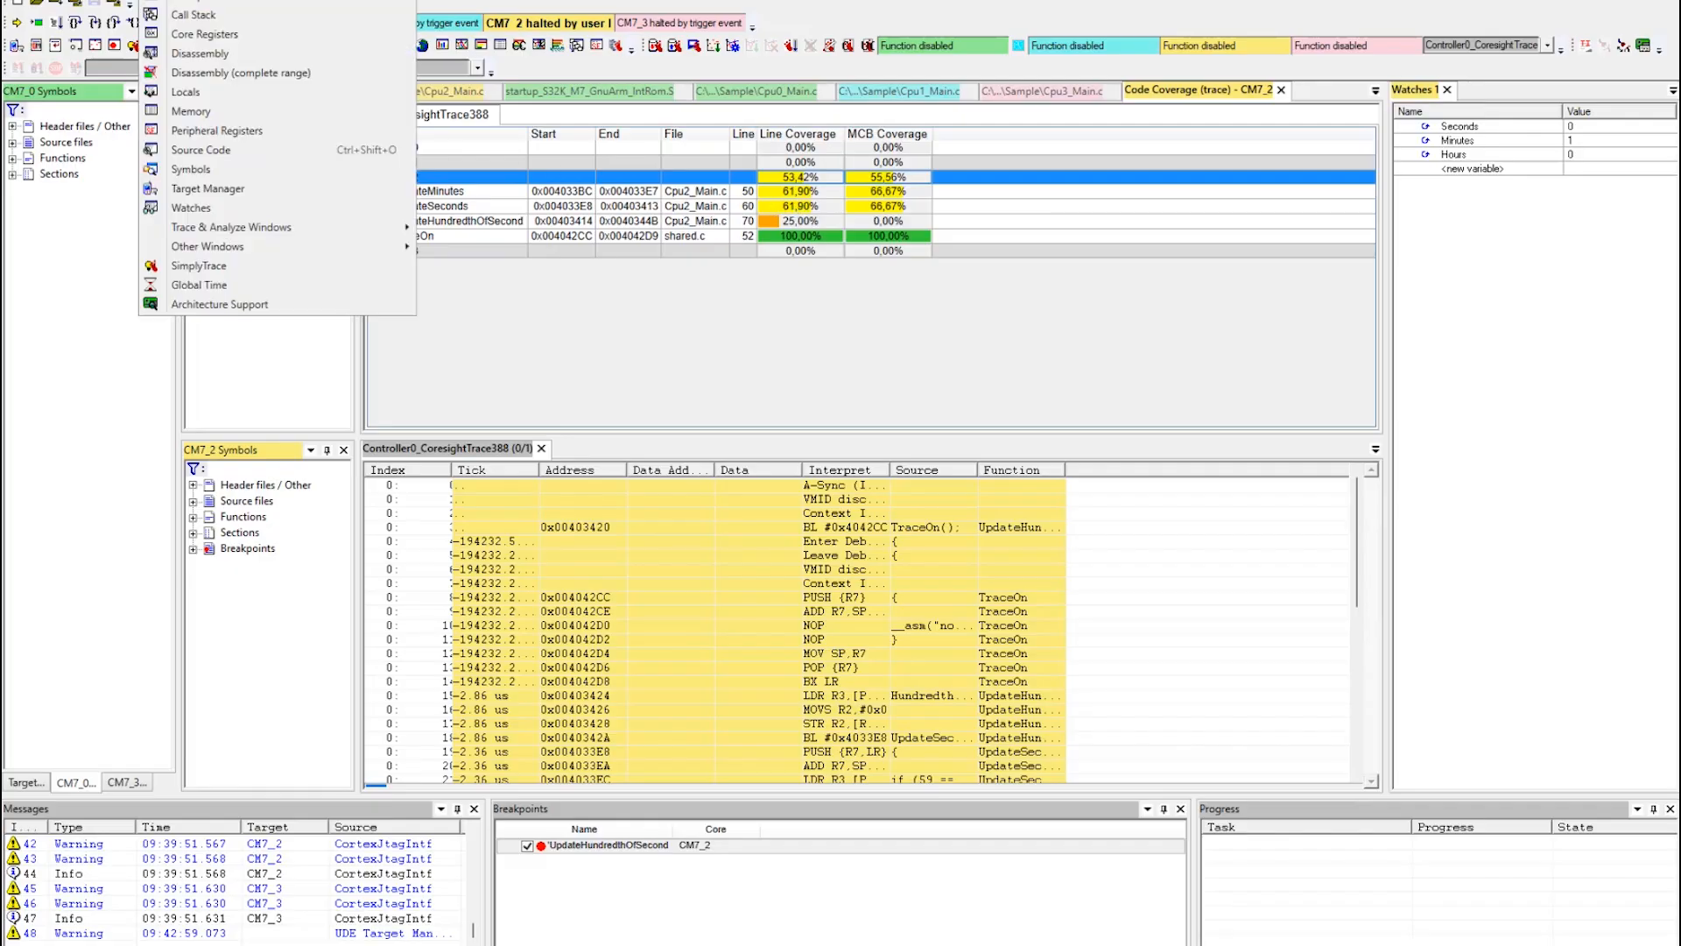
pyautogui.moveTo(211, 232)
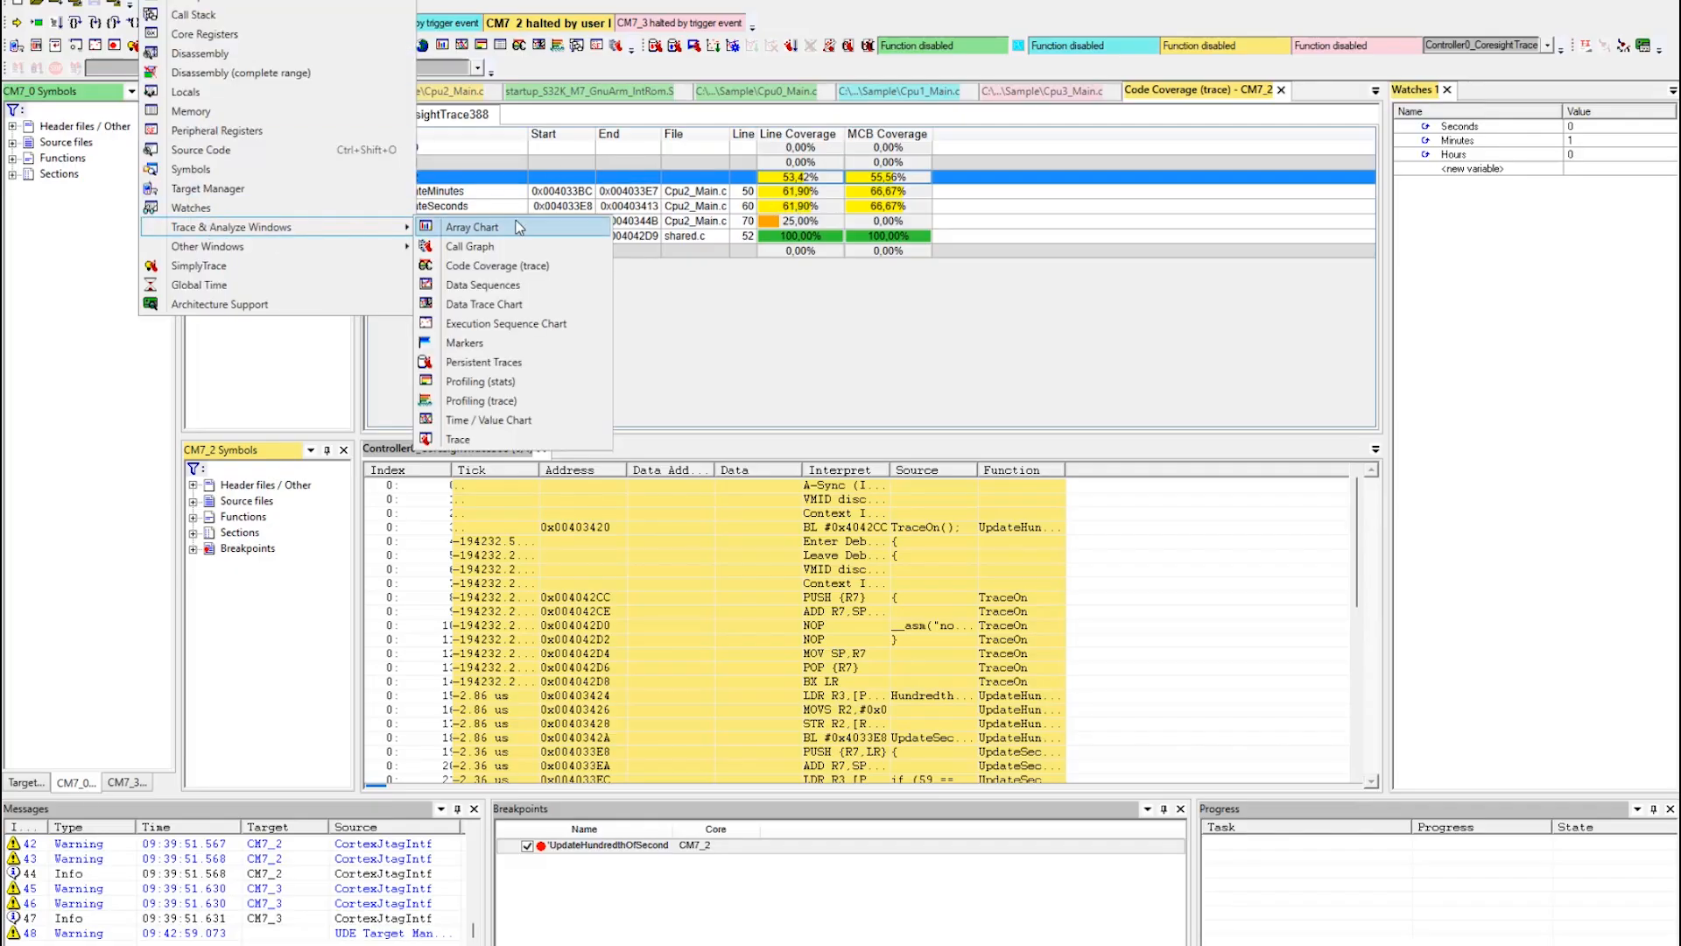
pyautogui.click(512, 324)
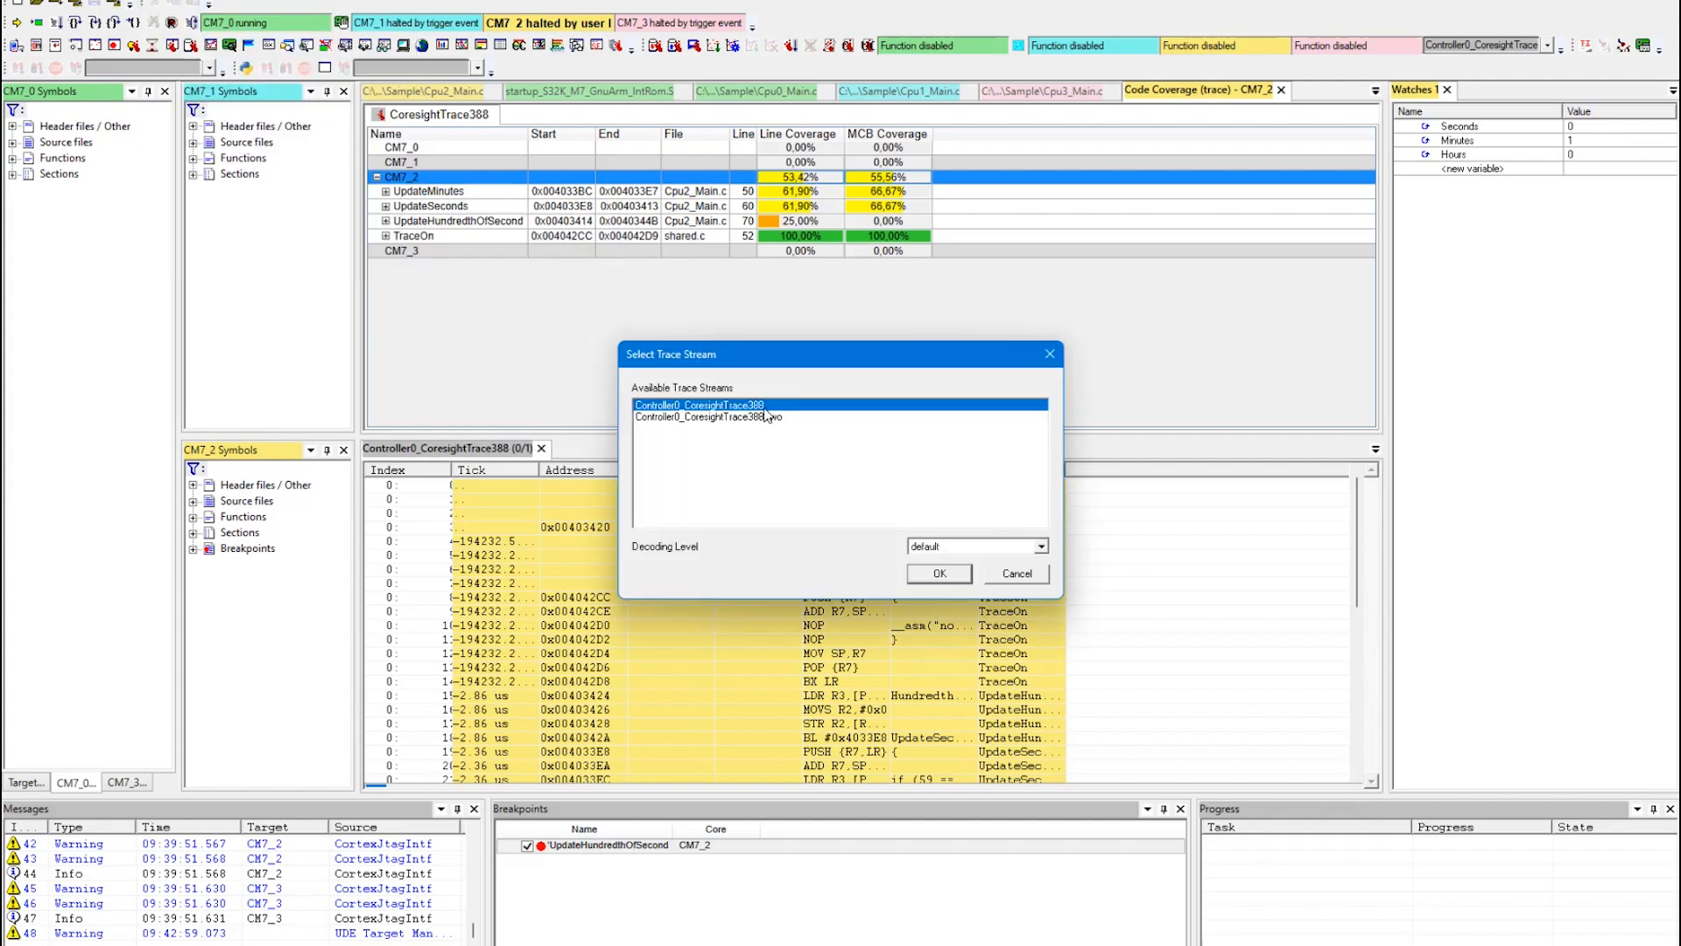
pyautogui.click(950, 579)
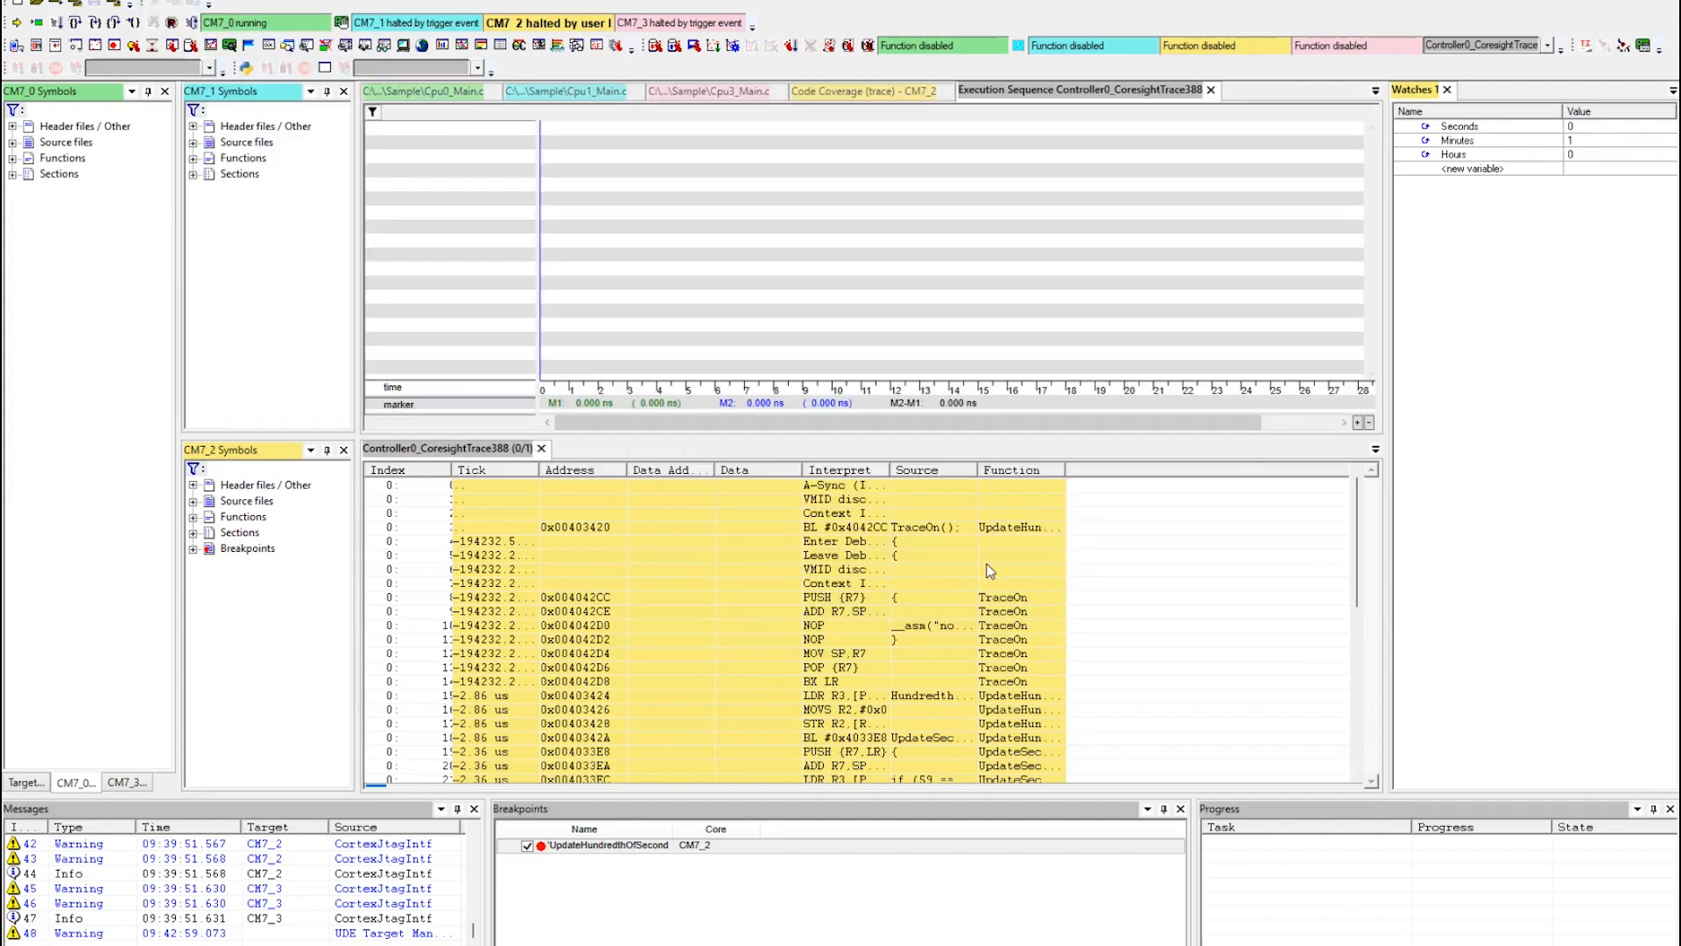
# Start the analysis of the execution sequence chart and expand core CM7_2 down to its individual functions.
pyautogui.rightClick(737, 235)
pyautogui.click(801, 457)
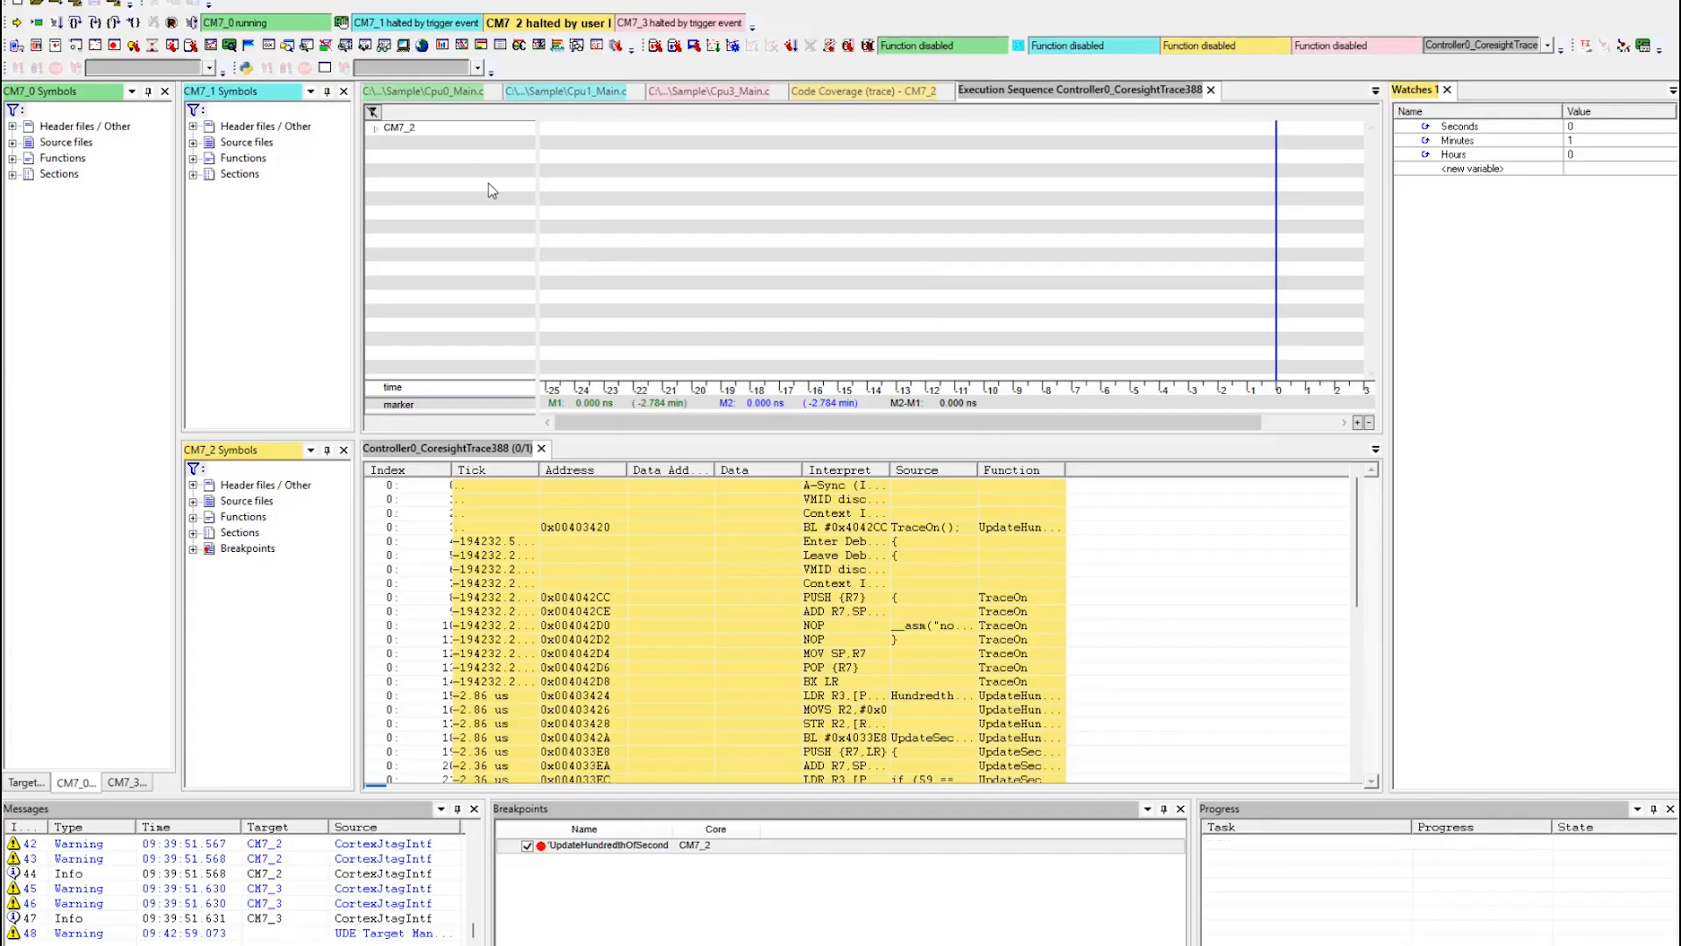
pyautogui.click(375, 129)
pyautogui.click(391, 141)
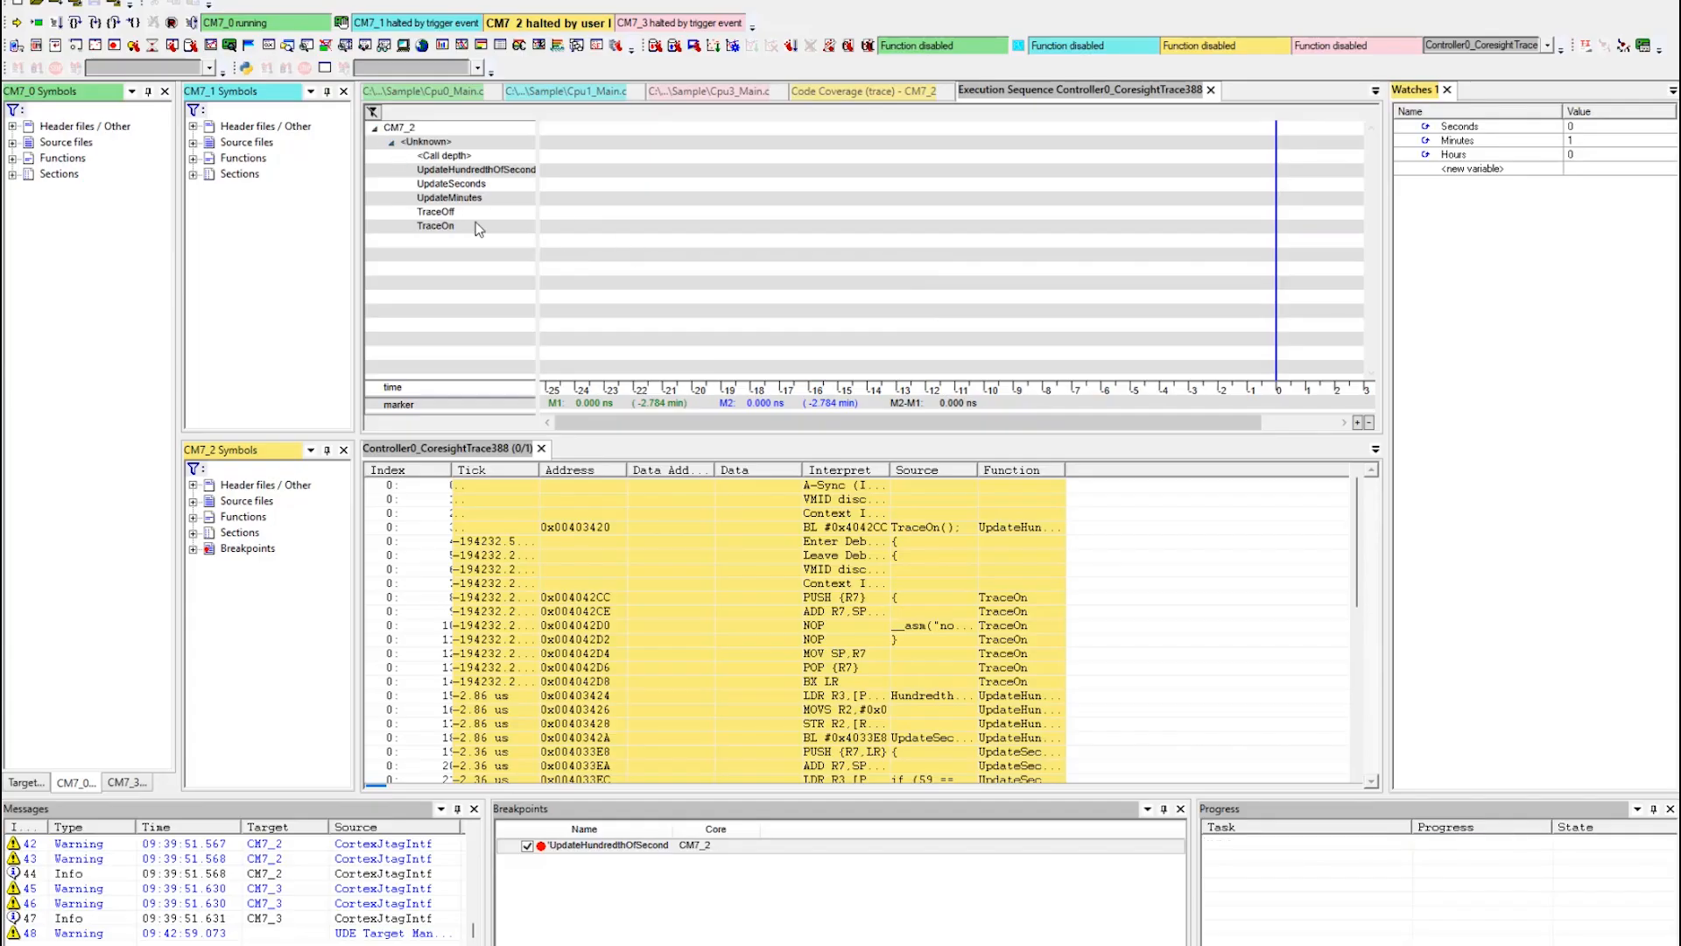
# Fit the execution sequence chart to the complete time range of the trace.
pyautogui.rightClick(674, 234)
pyautogui.moveTo(880, 330)
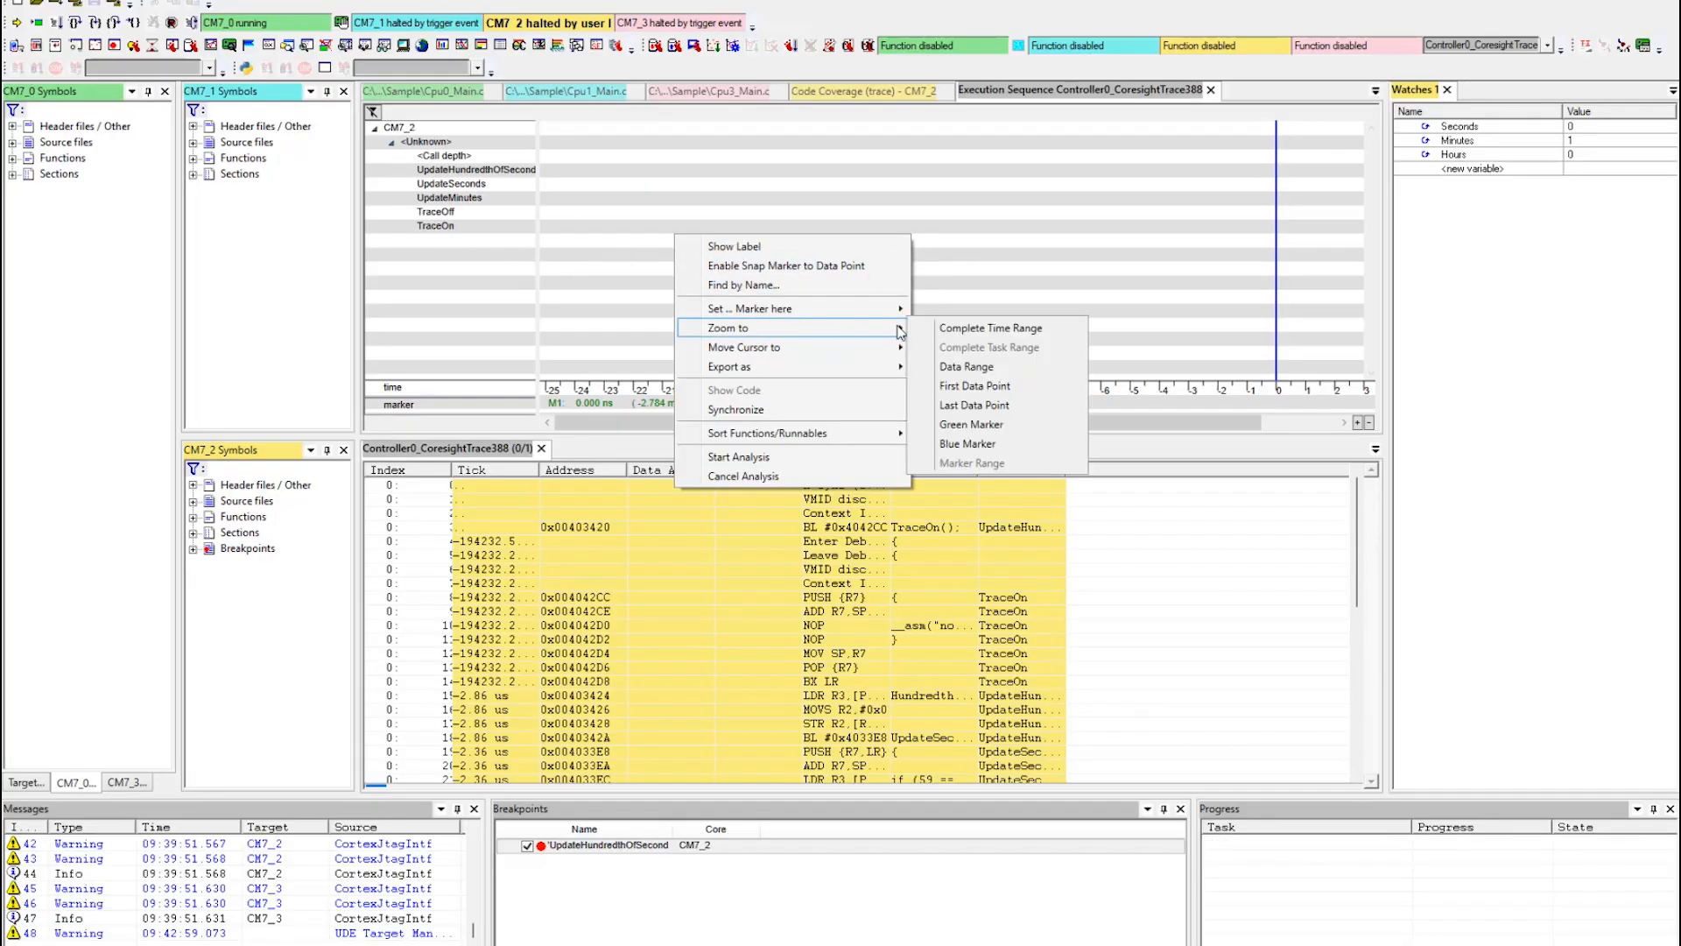
pyautogui.click(998, 326)
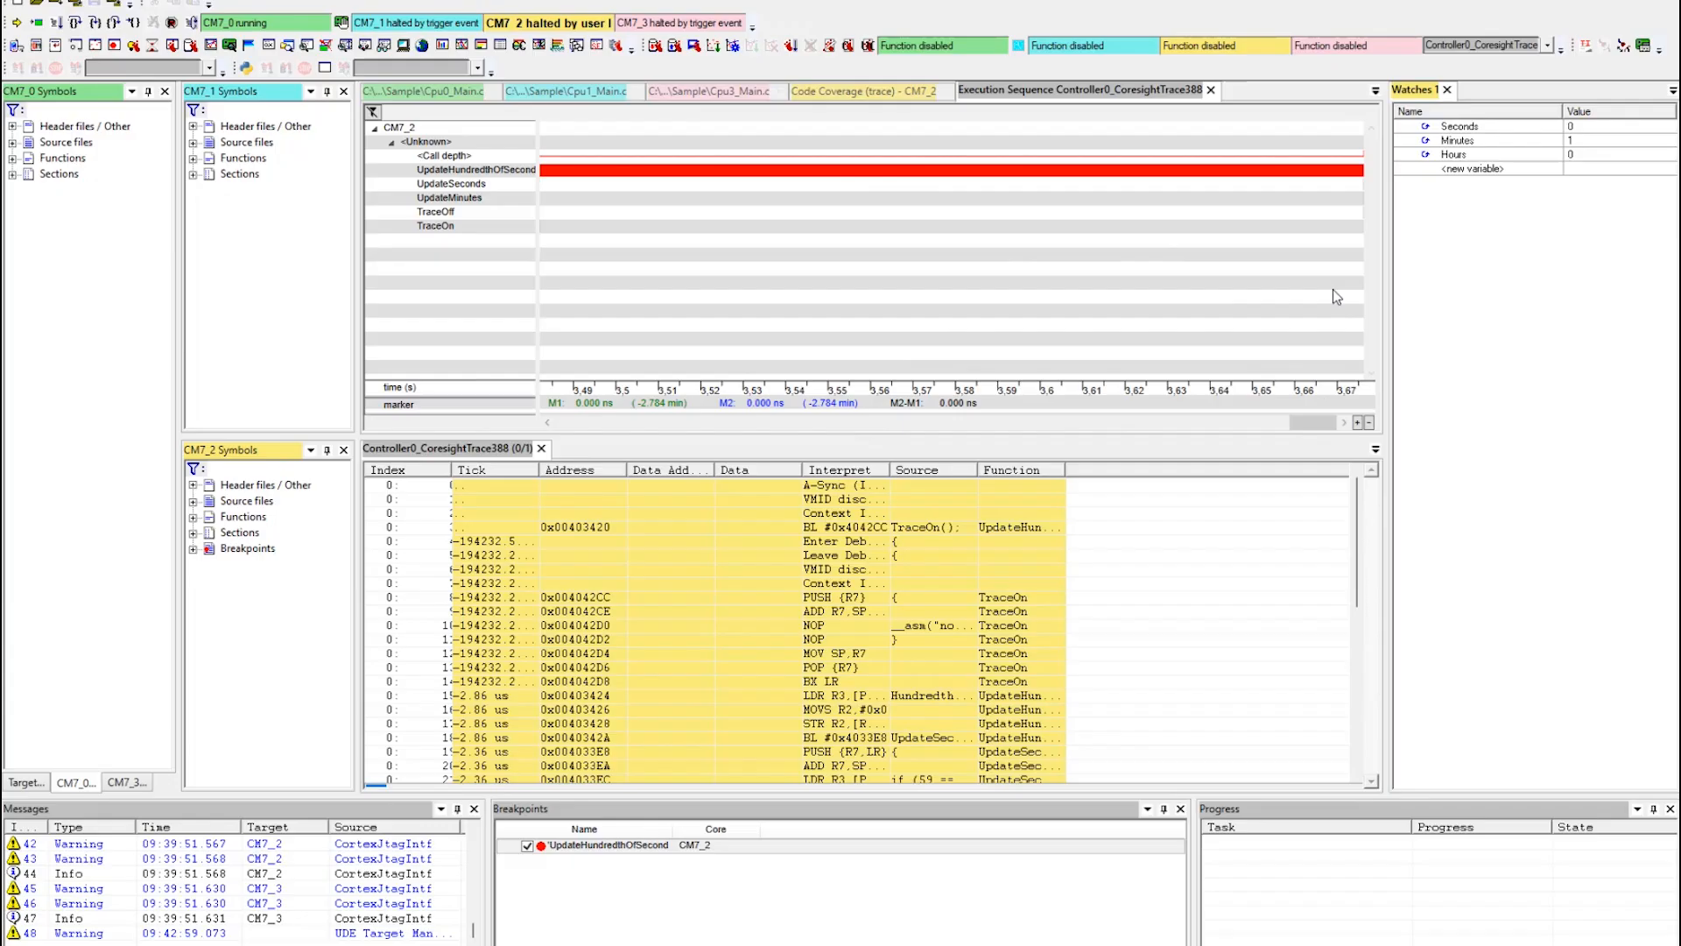
# Magnify the end of the recorded time range to examine the call sequence of UpdateHundredthOfSecond, UpdateSeconds and UpdateMinutes.
pyautogui.click(1359, 212)
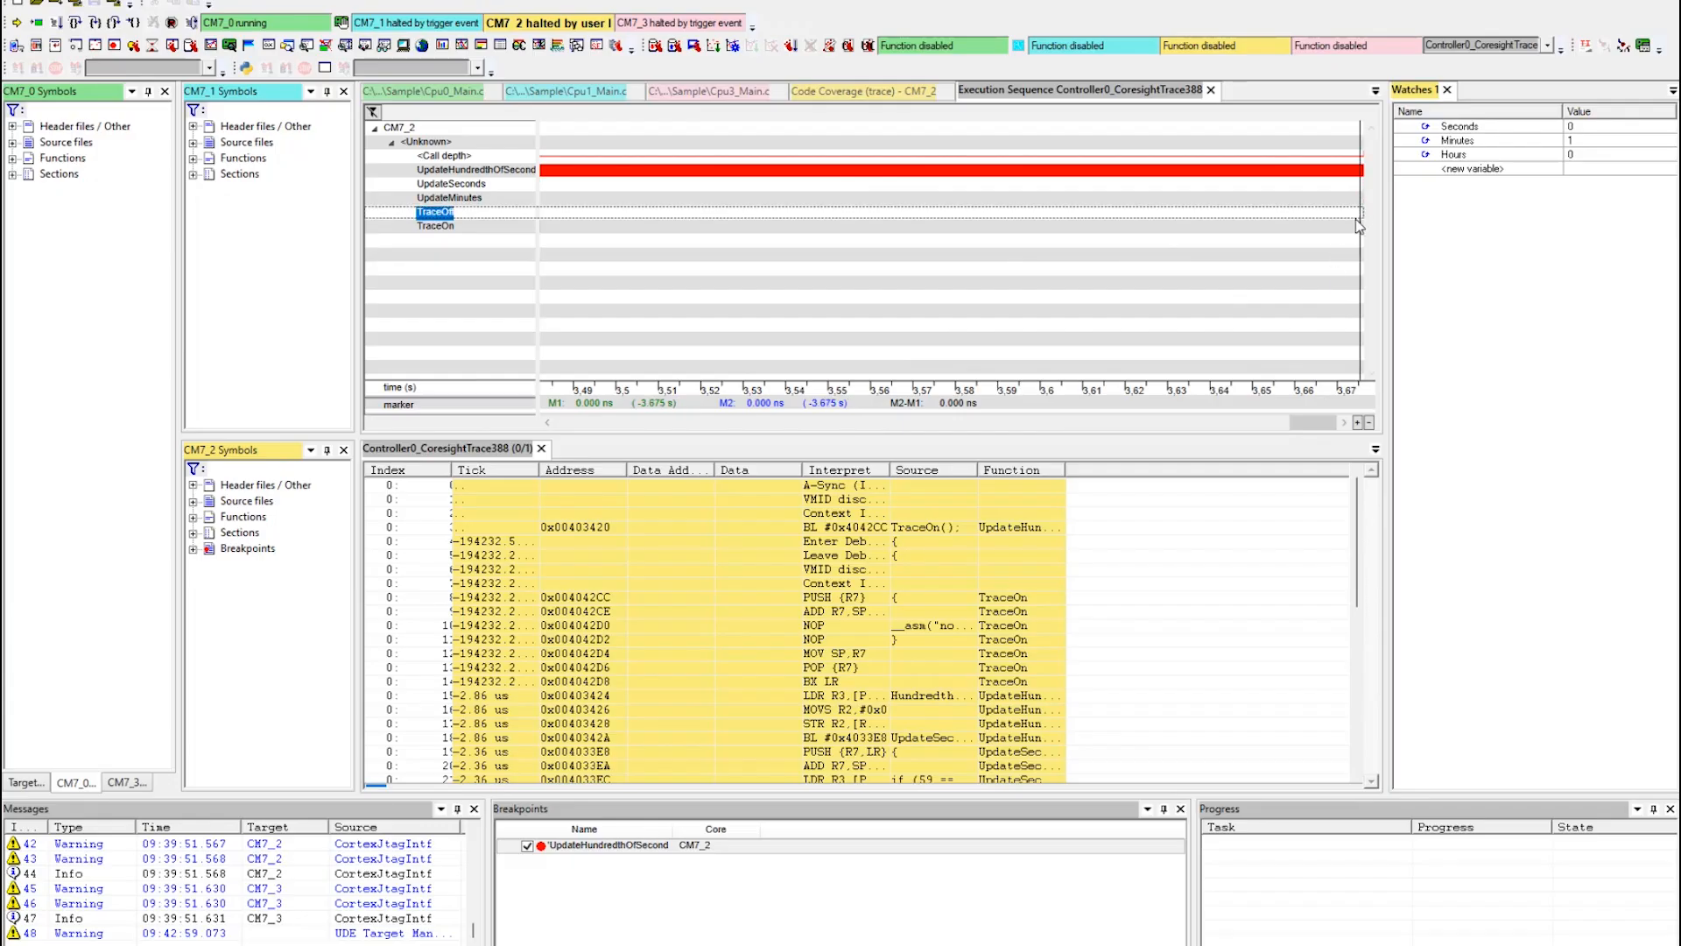
pyautogui.scroll(2, 1355, 226)
pyautogui.moveTo(974, 422); pyautogui.dragTo(1036, 422)
pyautogui.click(1163, 199)
pyautogui.scroll(5, 1165, 203)
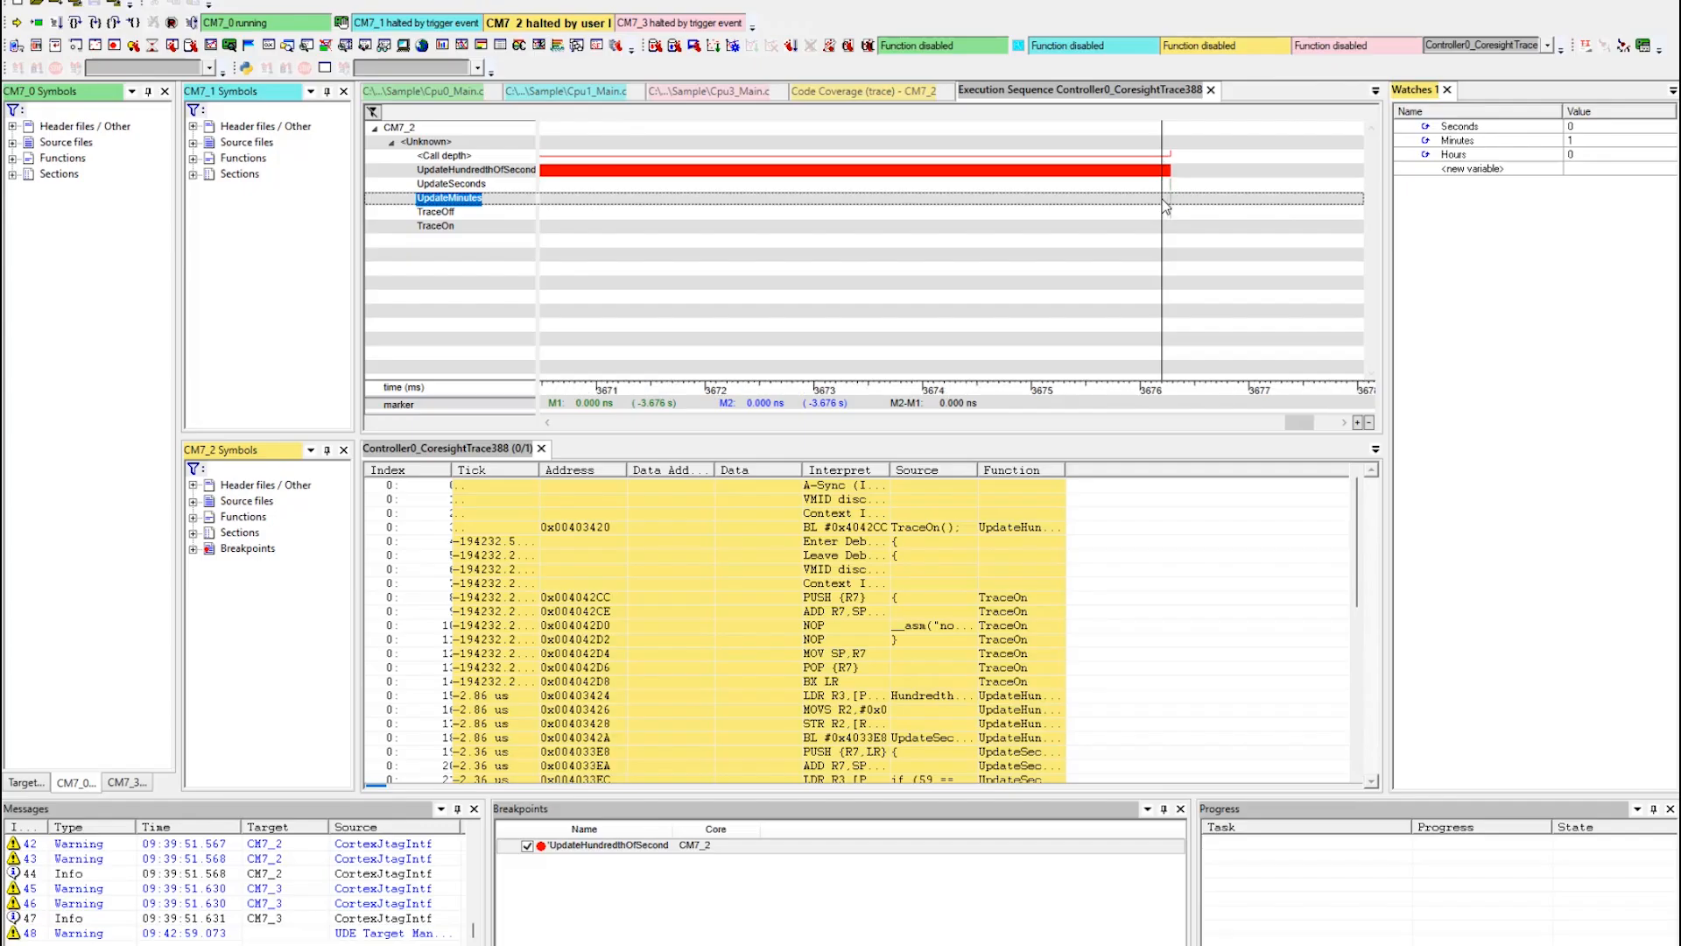
pyautogui.scroll(3, 1185, 207)
pyautogui.click(1105, 199)
pyautogui.scroll(4, 1105, 199)
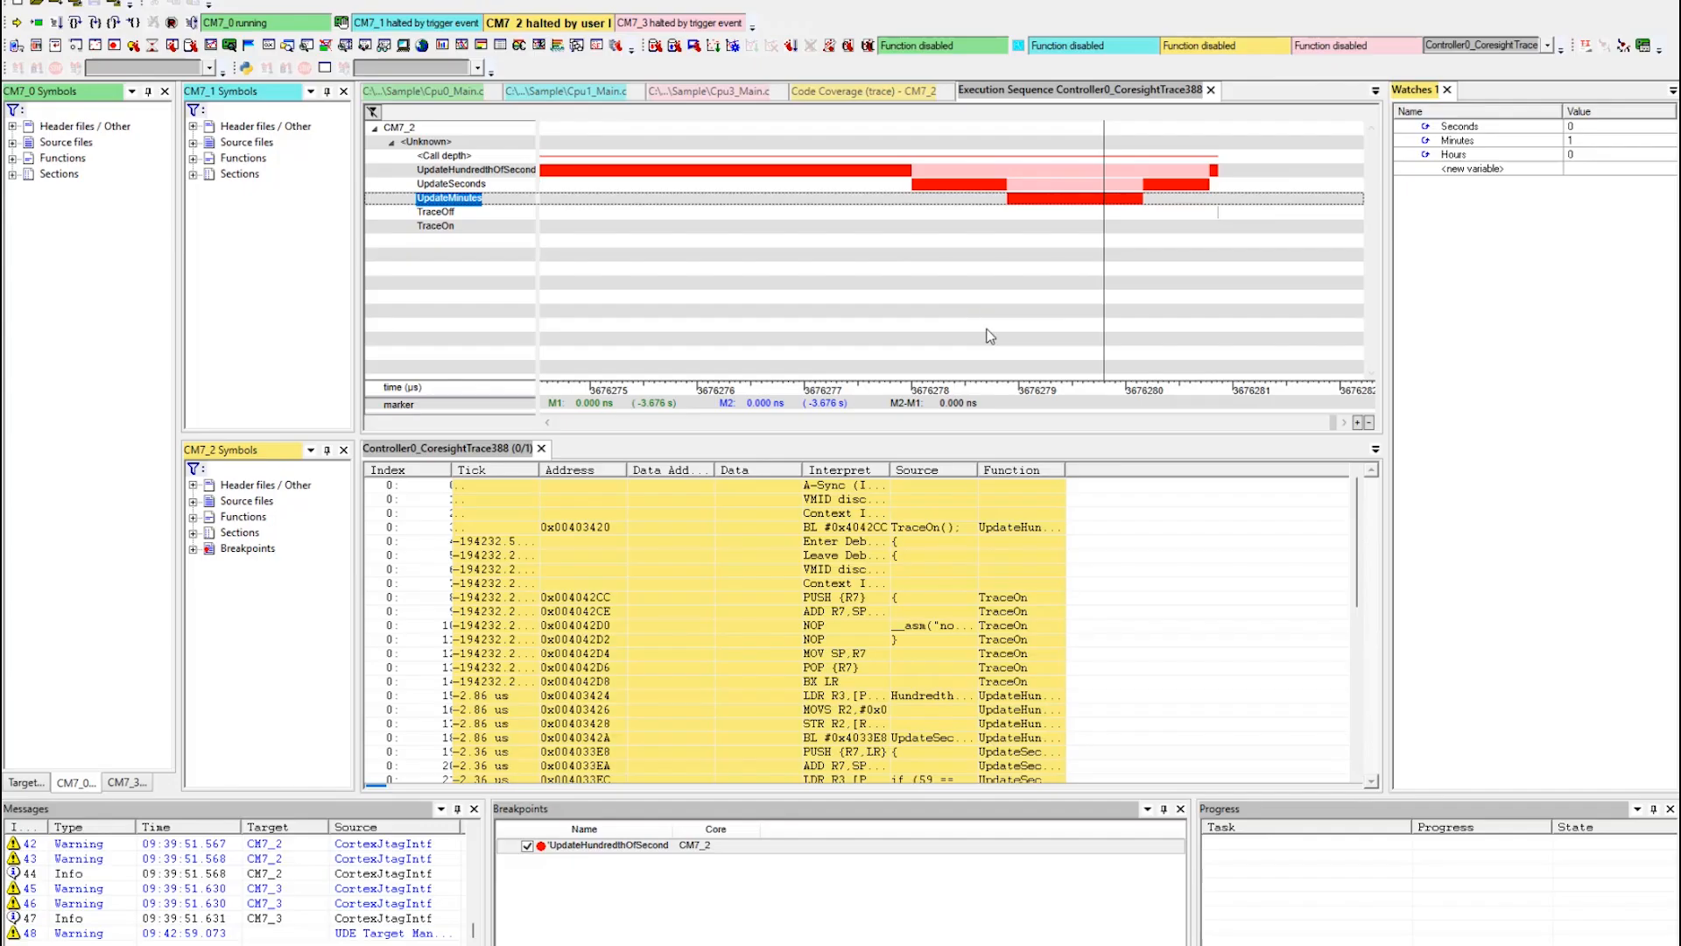
# Review the initialization commands on reset in CM7_0's target interface setup, especially those configuring the trace pins, and accept the setup.
pyautogui.click(251, 26)
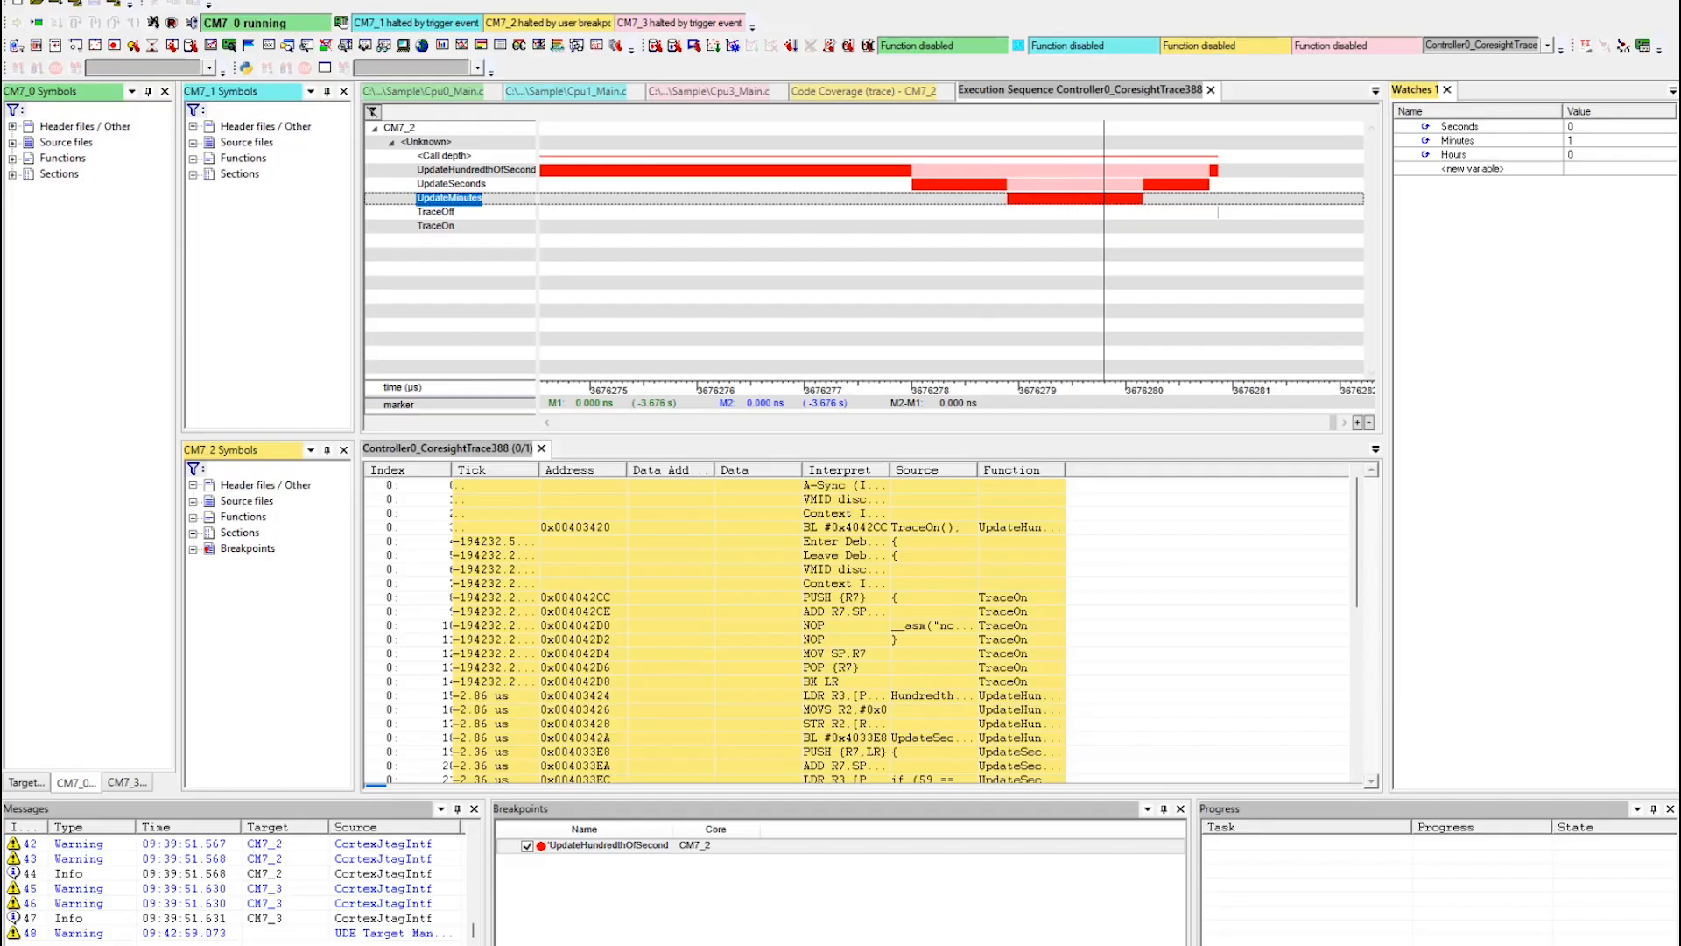
pyautogui.click(231, 1)
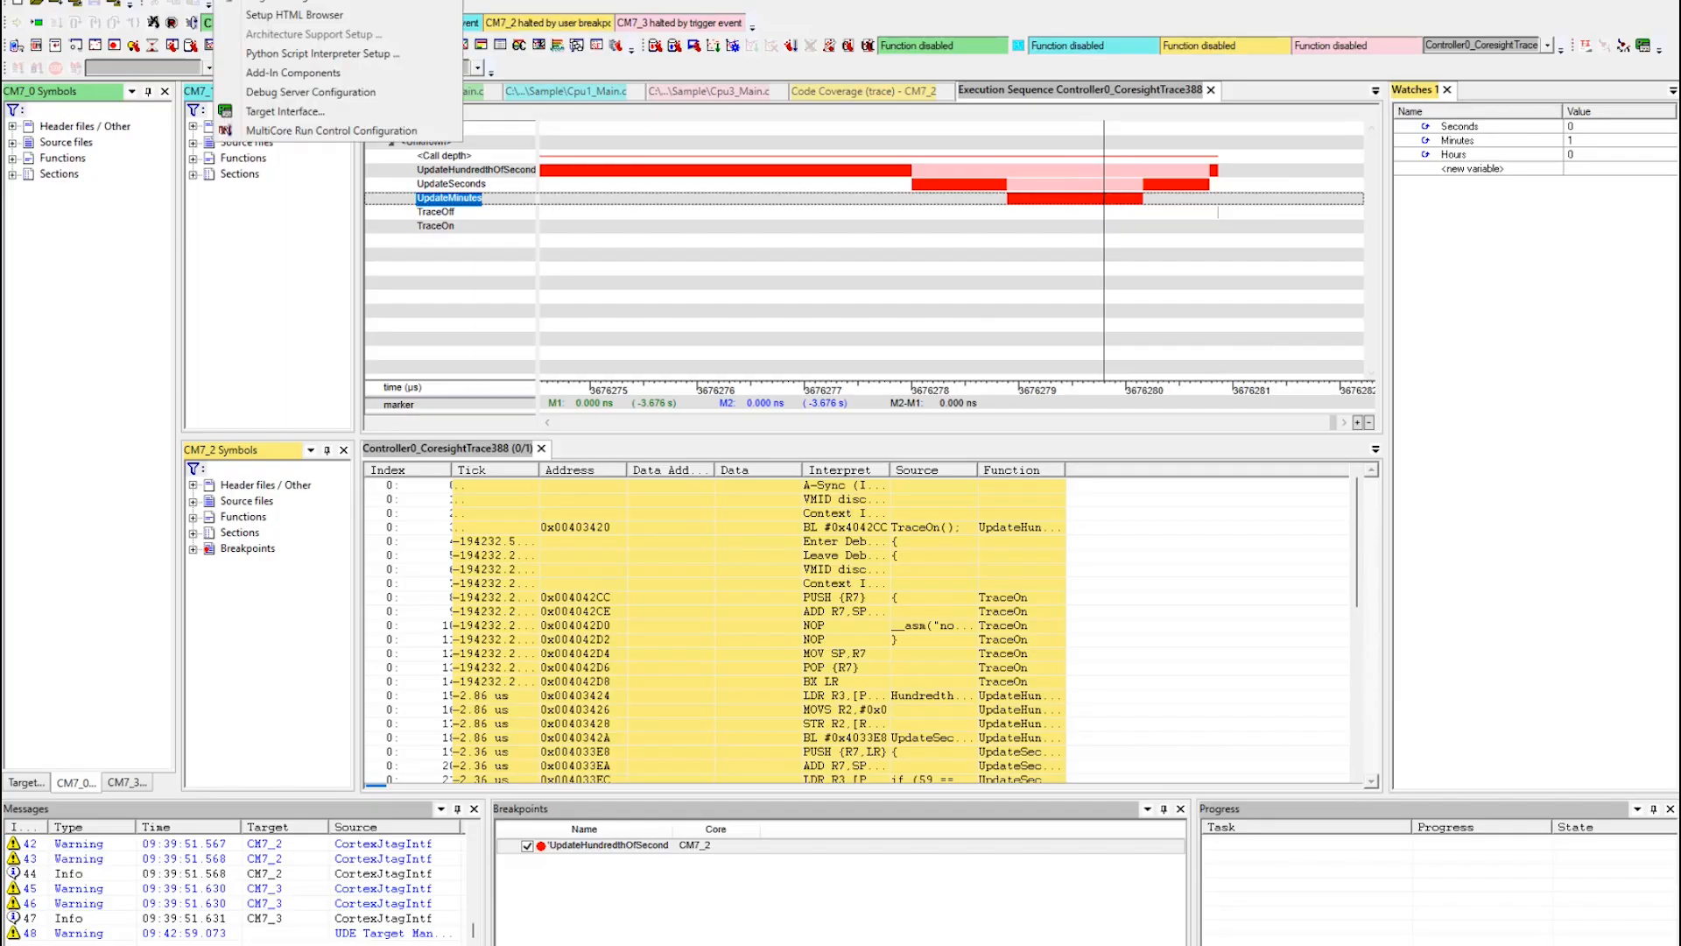
pyautogui.click(276, 118)
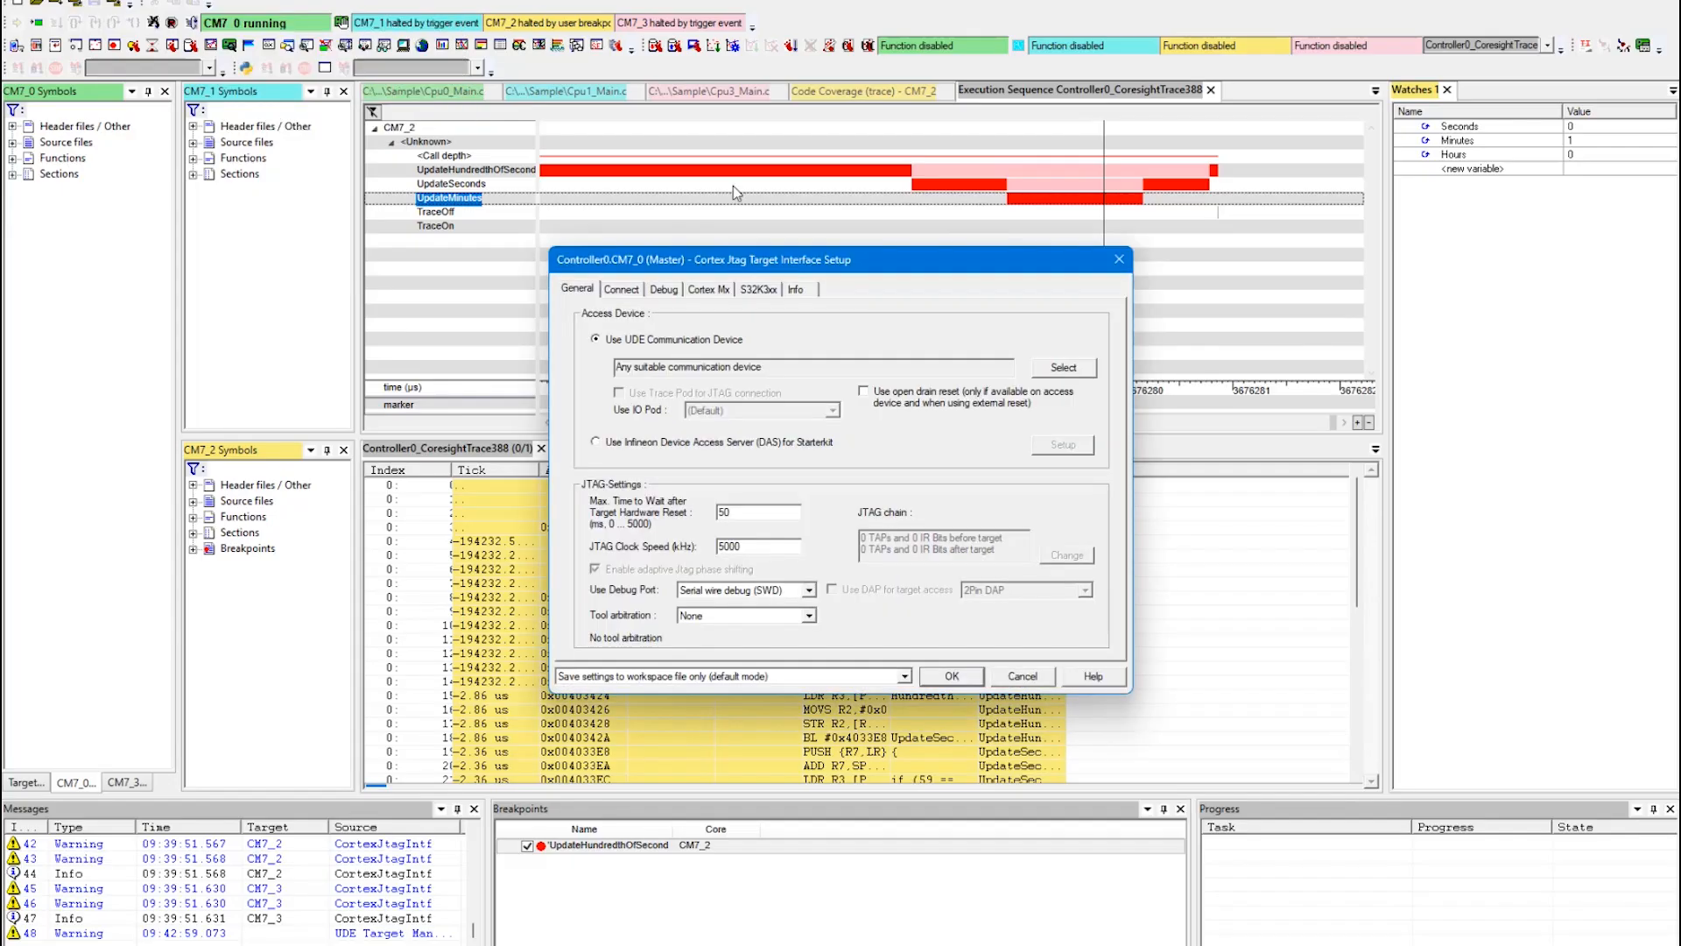
pyautogui.click(622, 291)
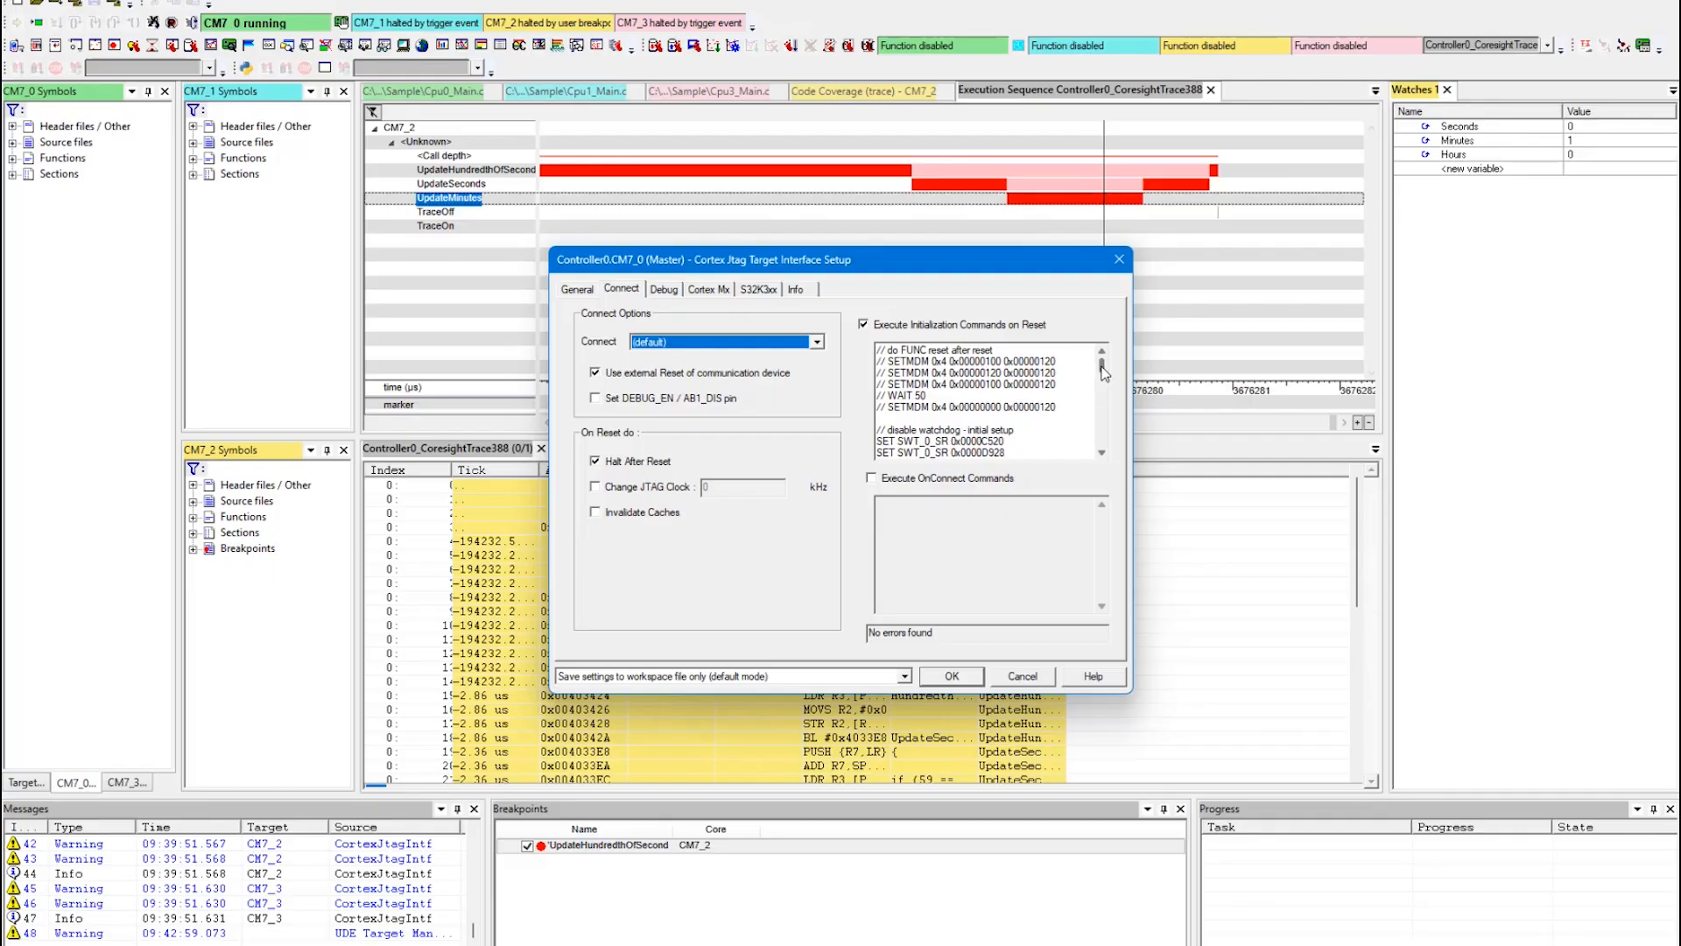
pyautogui.moveTo(1105, 372); pyautogui.dragTo(1103, 442)
pyautogui.scroll(3, 967, 378)
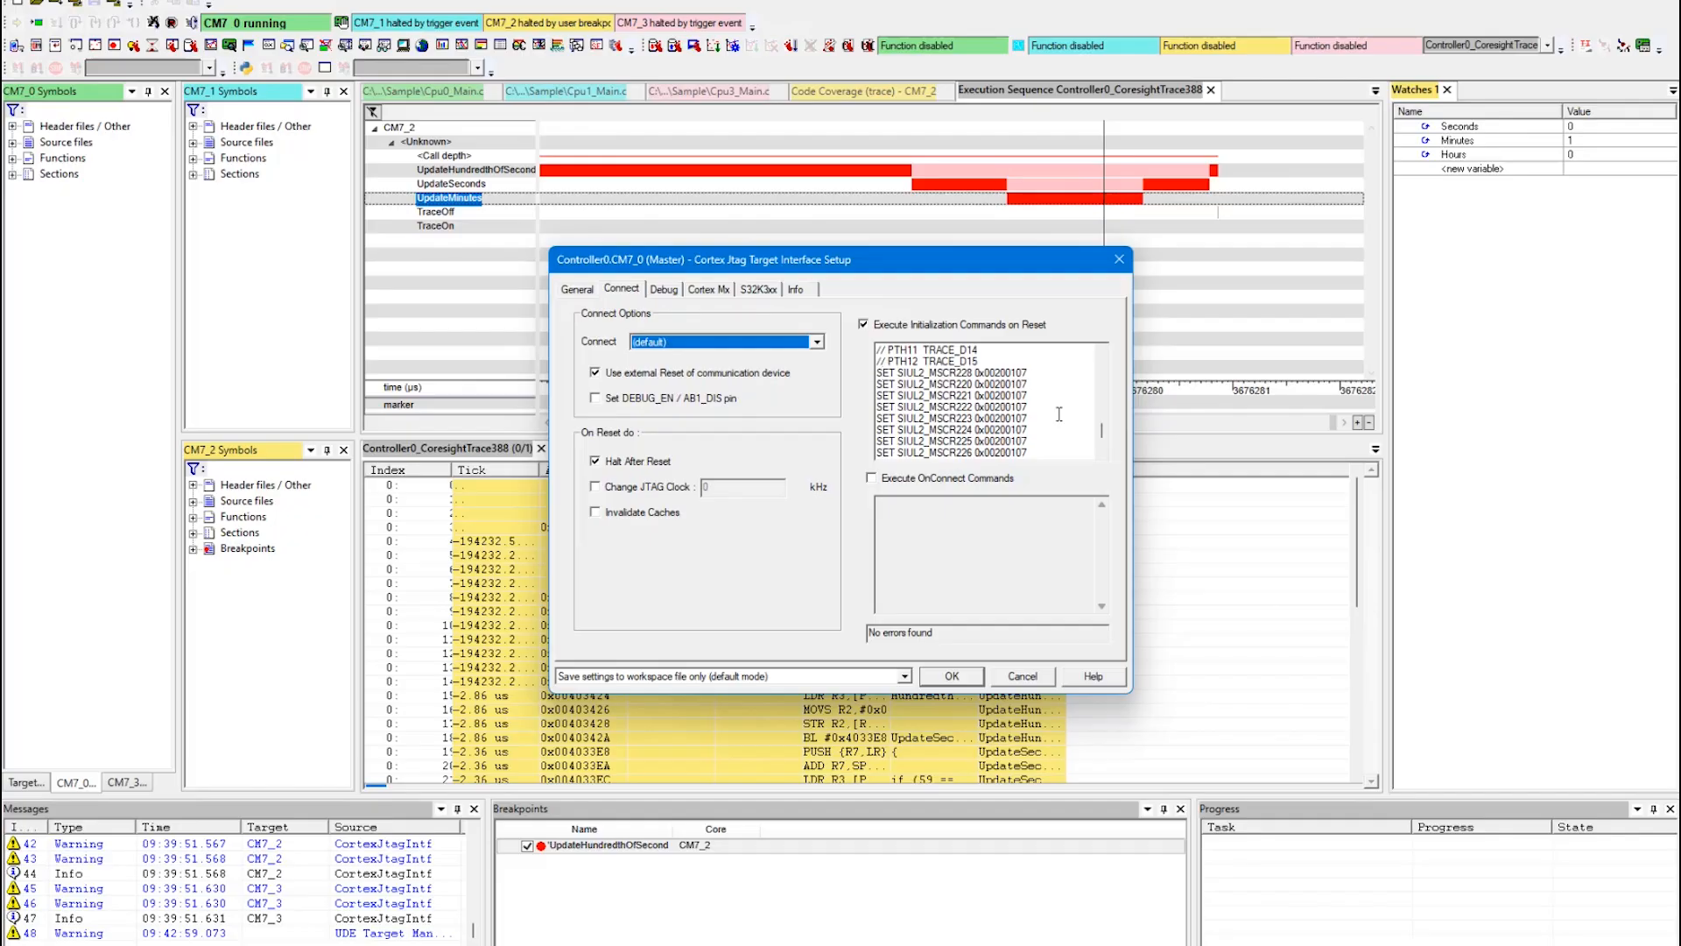
pyautogui.moveTo(1103, 430); pyautogui.dragTo(1103, 417)
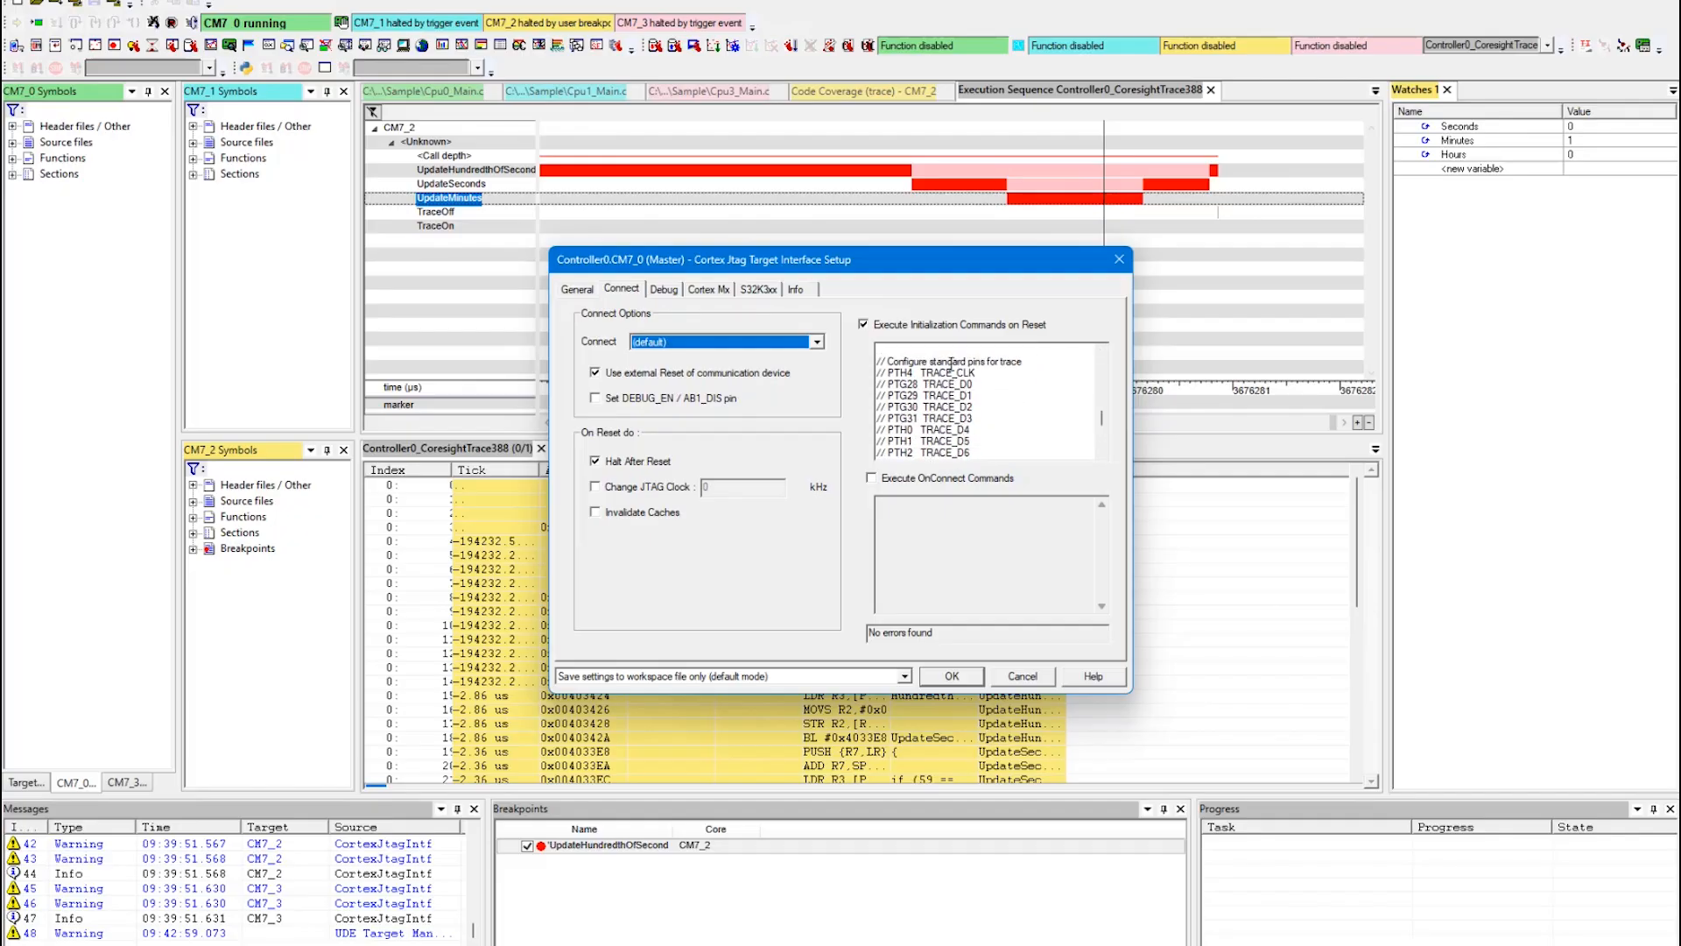
pyautogui.moveTo(1103, 418); pyautogui.dragTo(1104, 448)
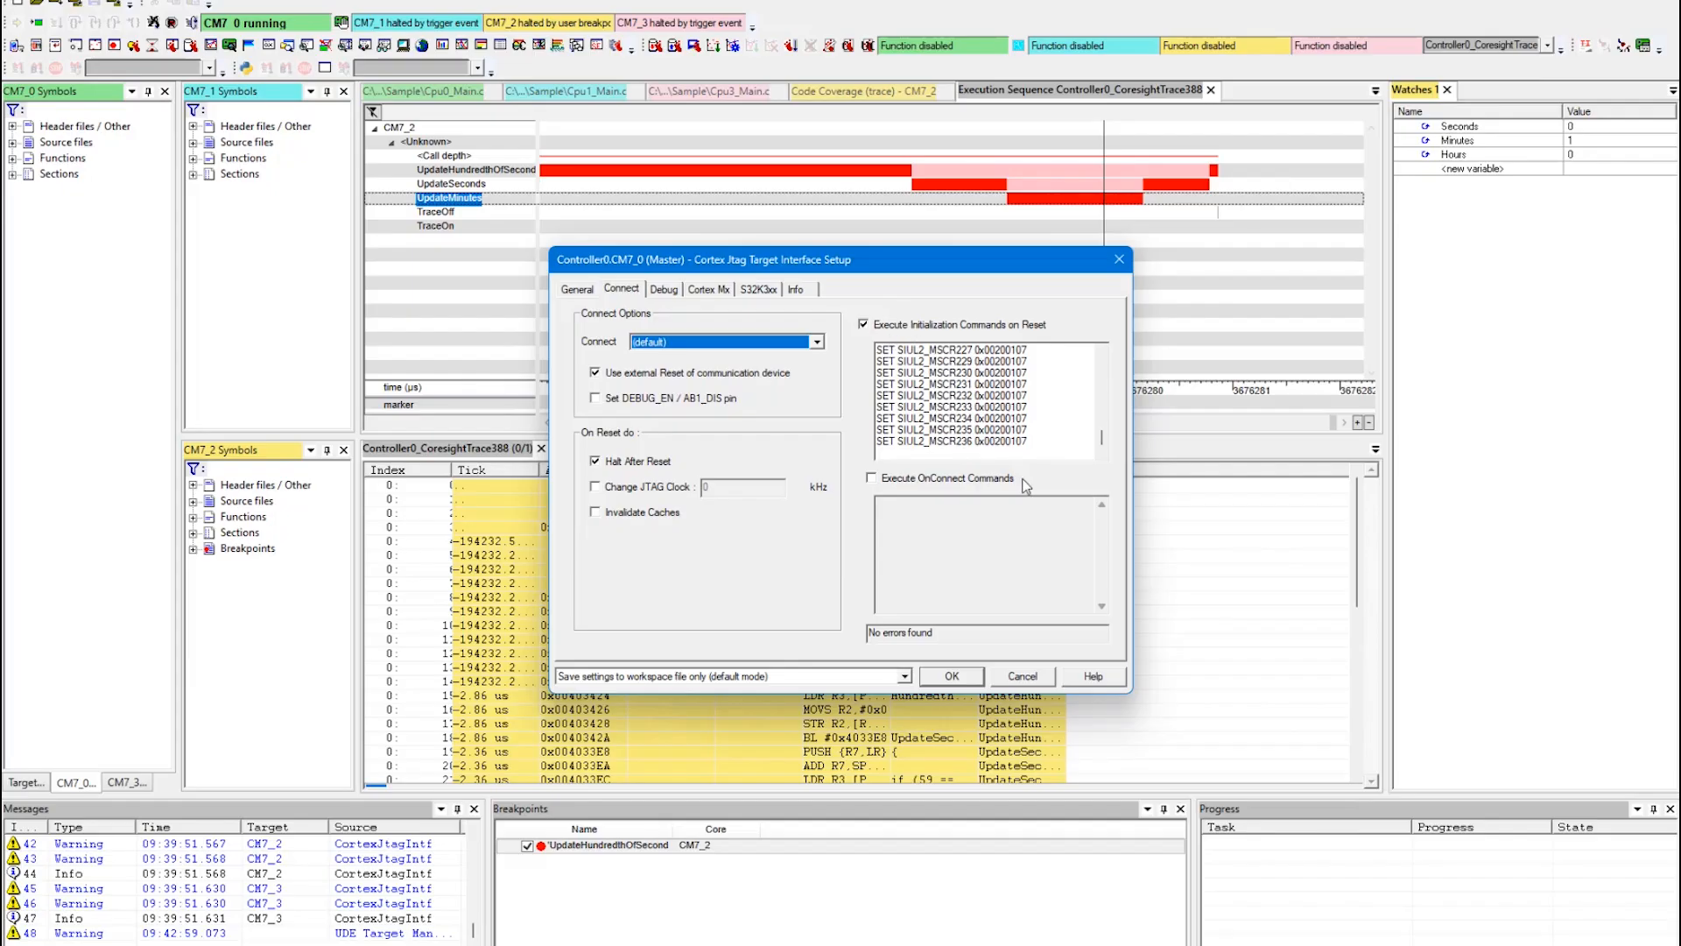
pyautogui.click(952, 676)
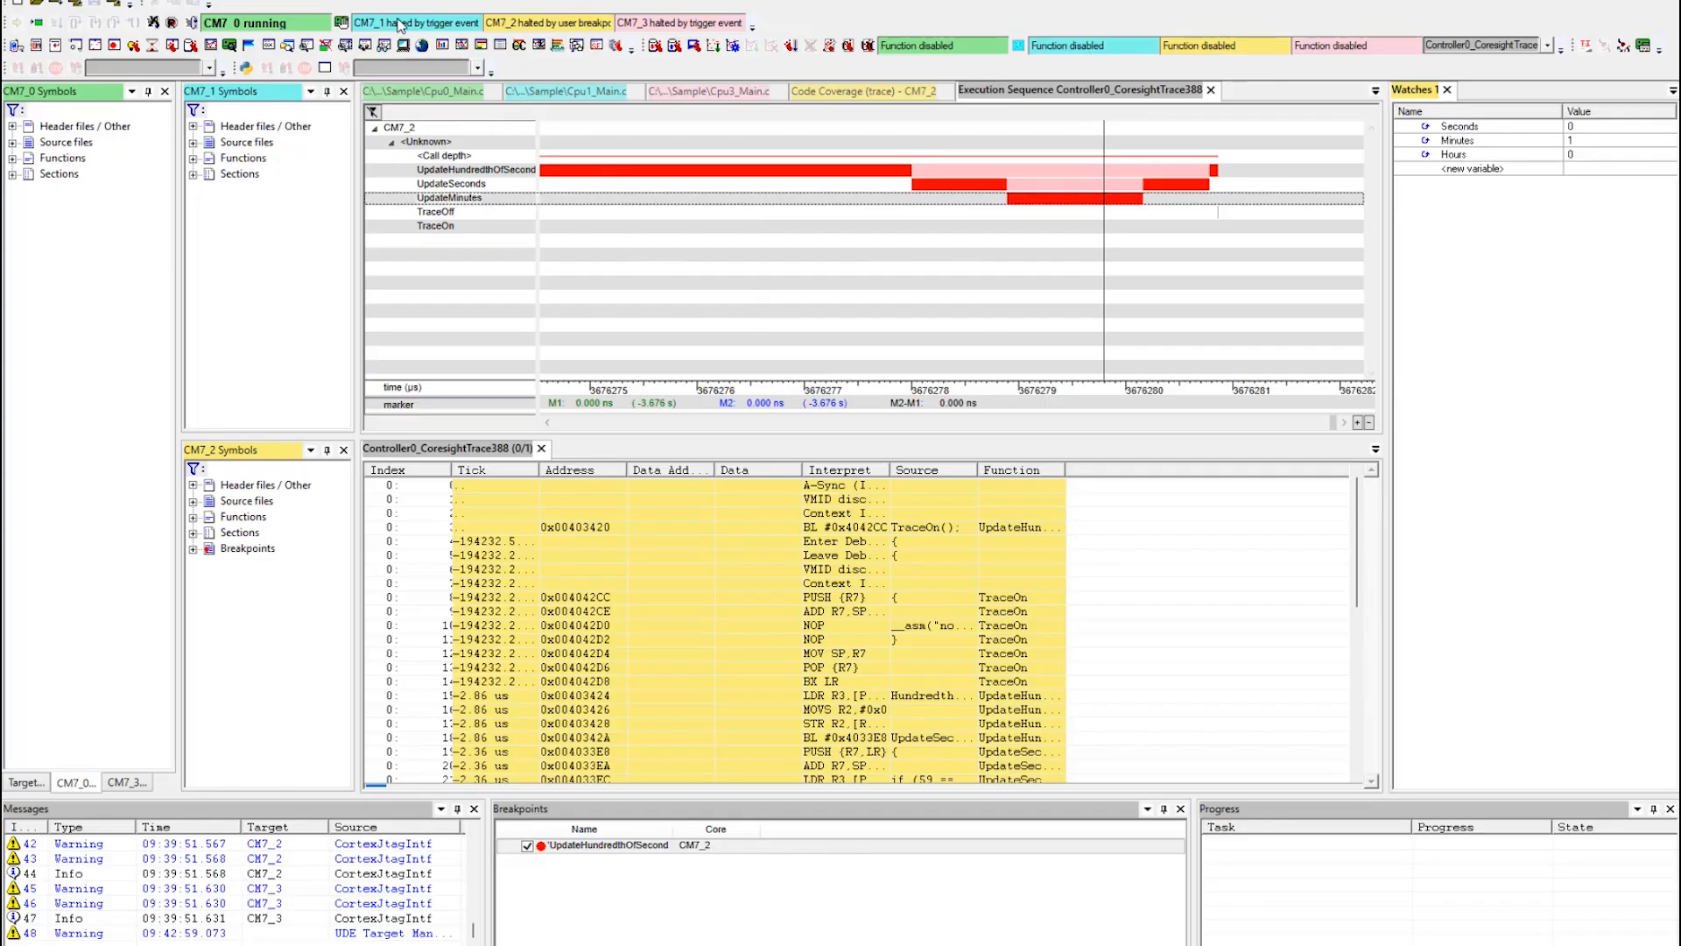
# Configure the CM7_1 trace to start from the function core1_worker.
pyautogui.click(194, 158)
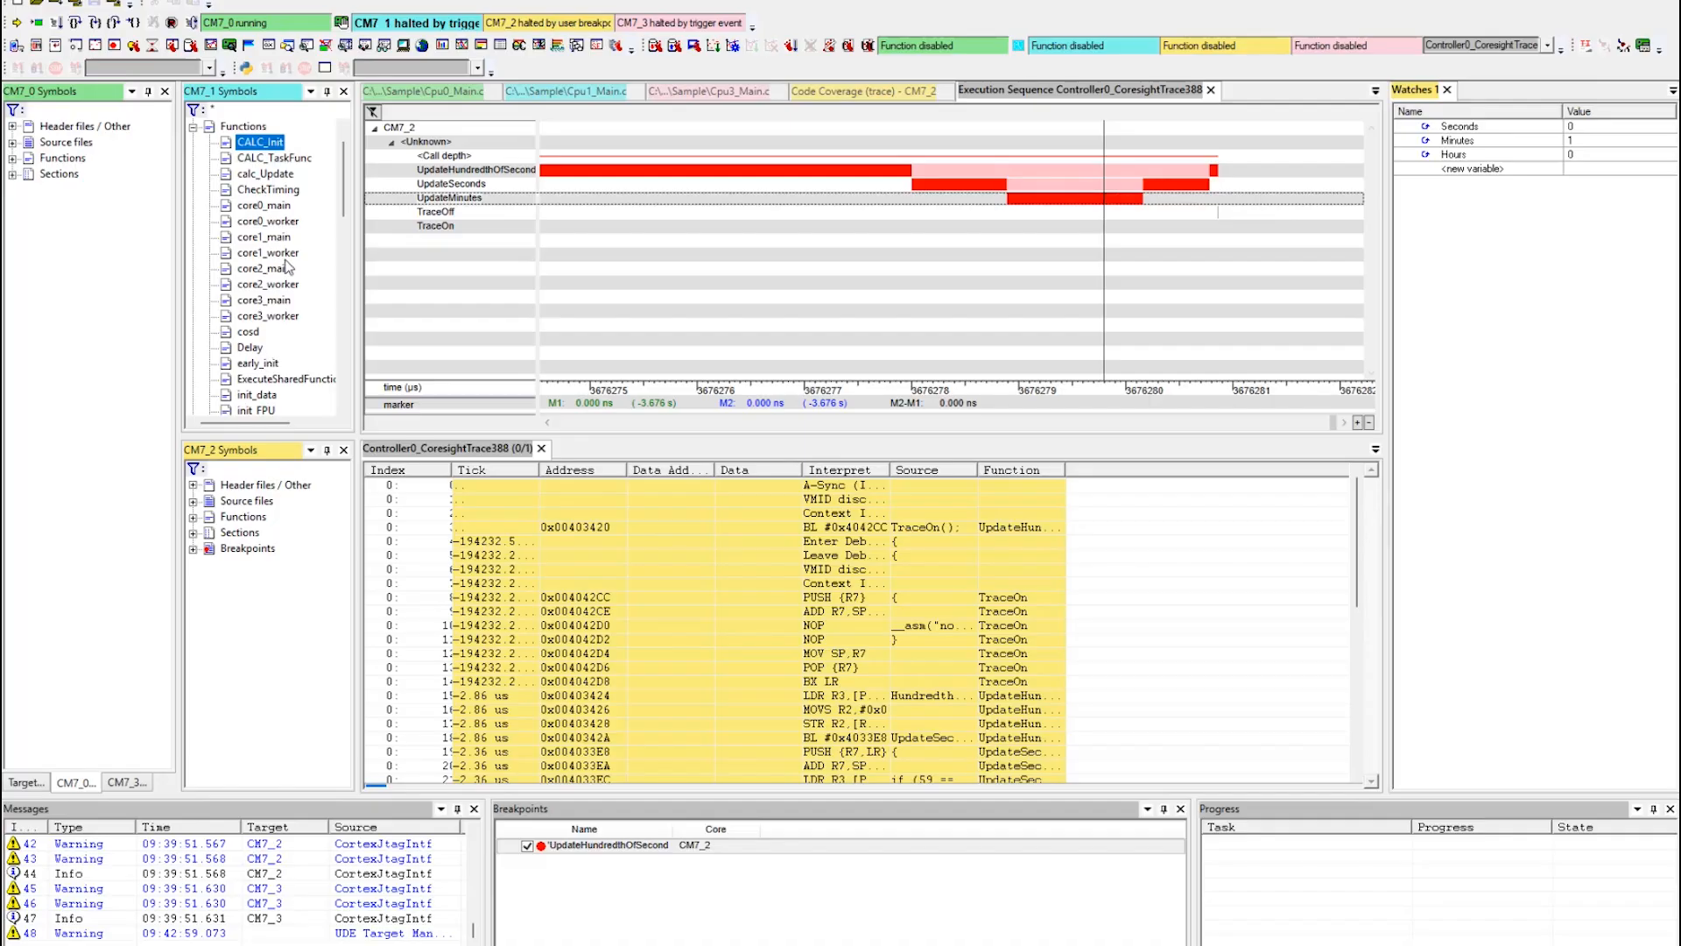
pyautogui.scroll(-15, 282, 297)
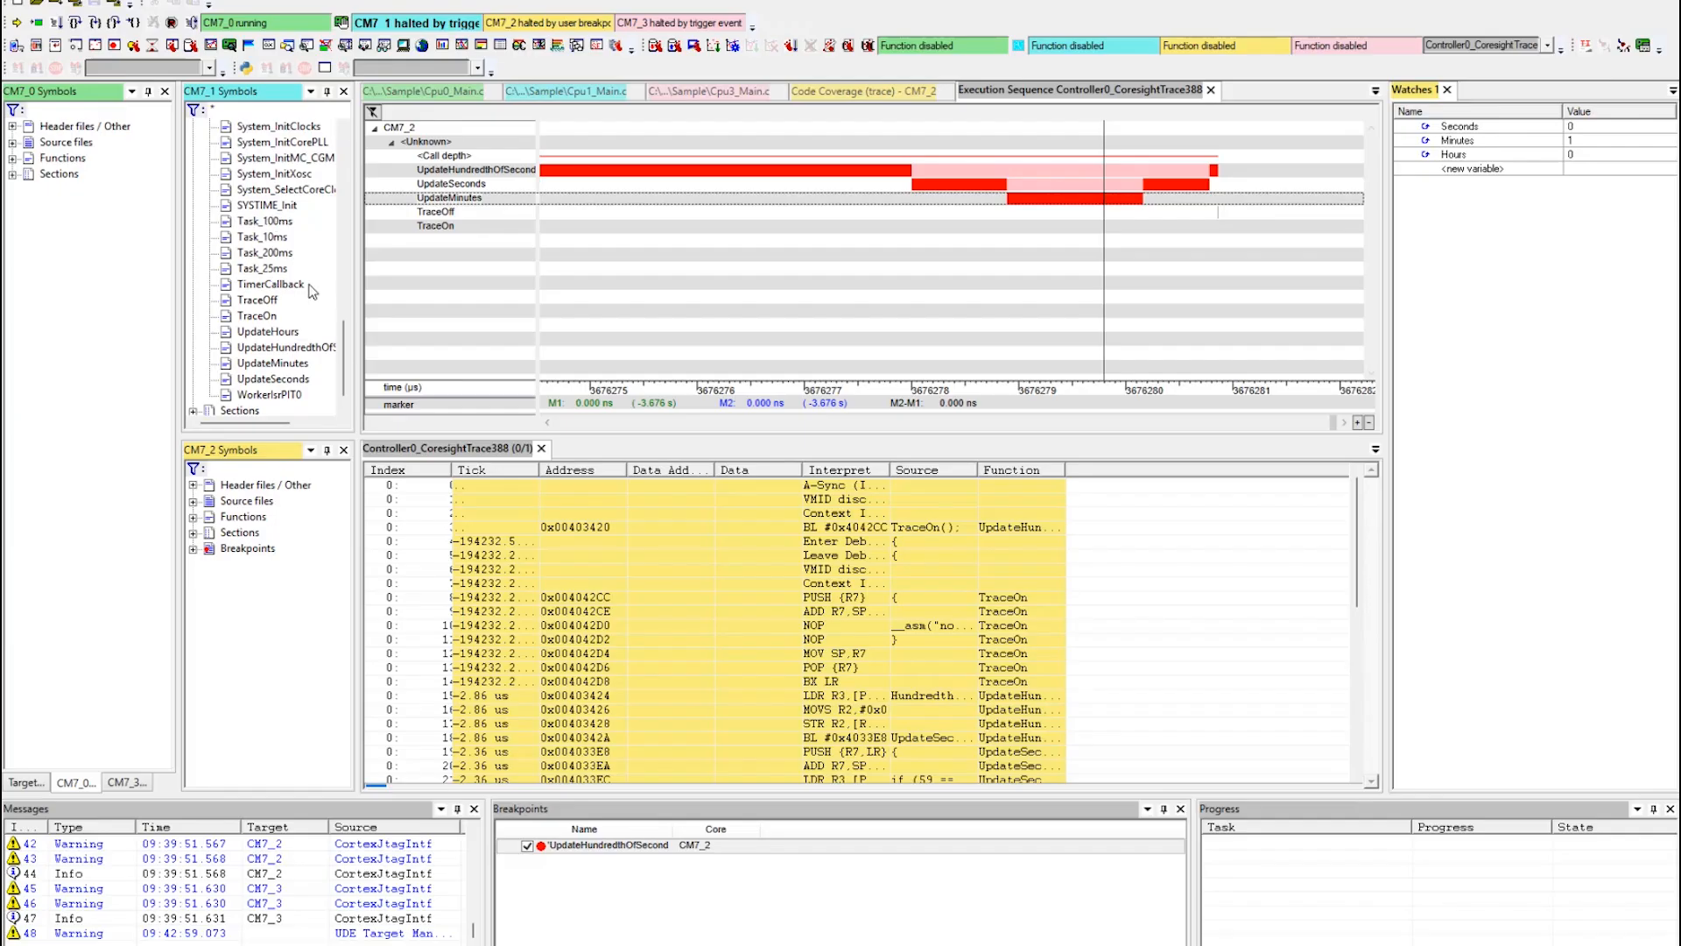
pyautogui.moveTo(347, 375); pyautogui.dragTo(348, 183)
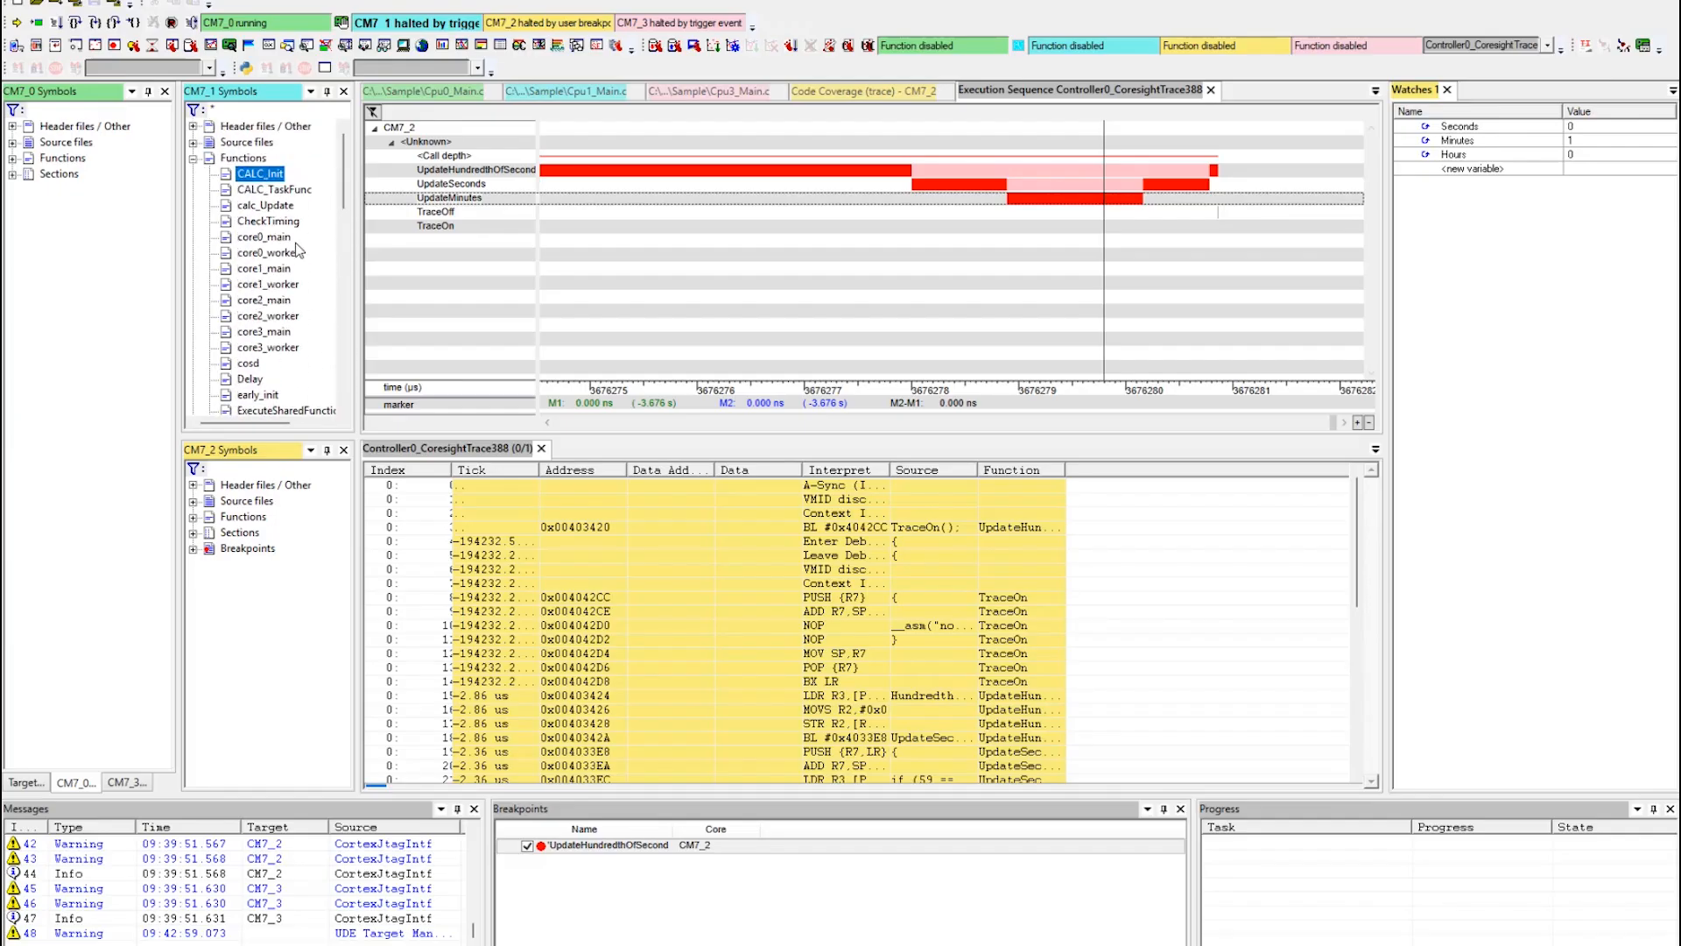
pyautogui.click(272, 285)
pyautogui.rightClick(271, 289)
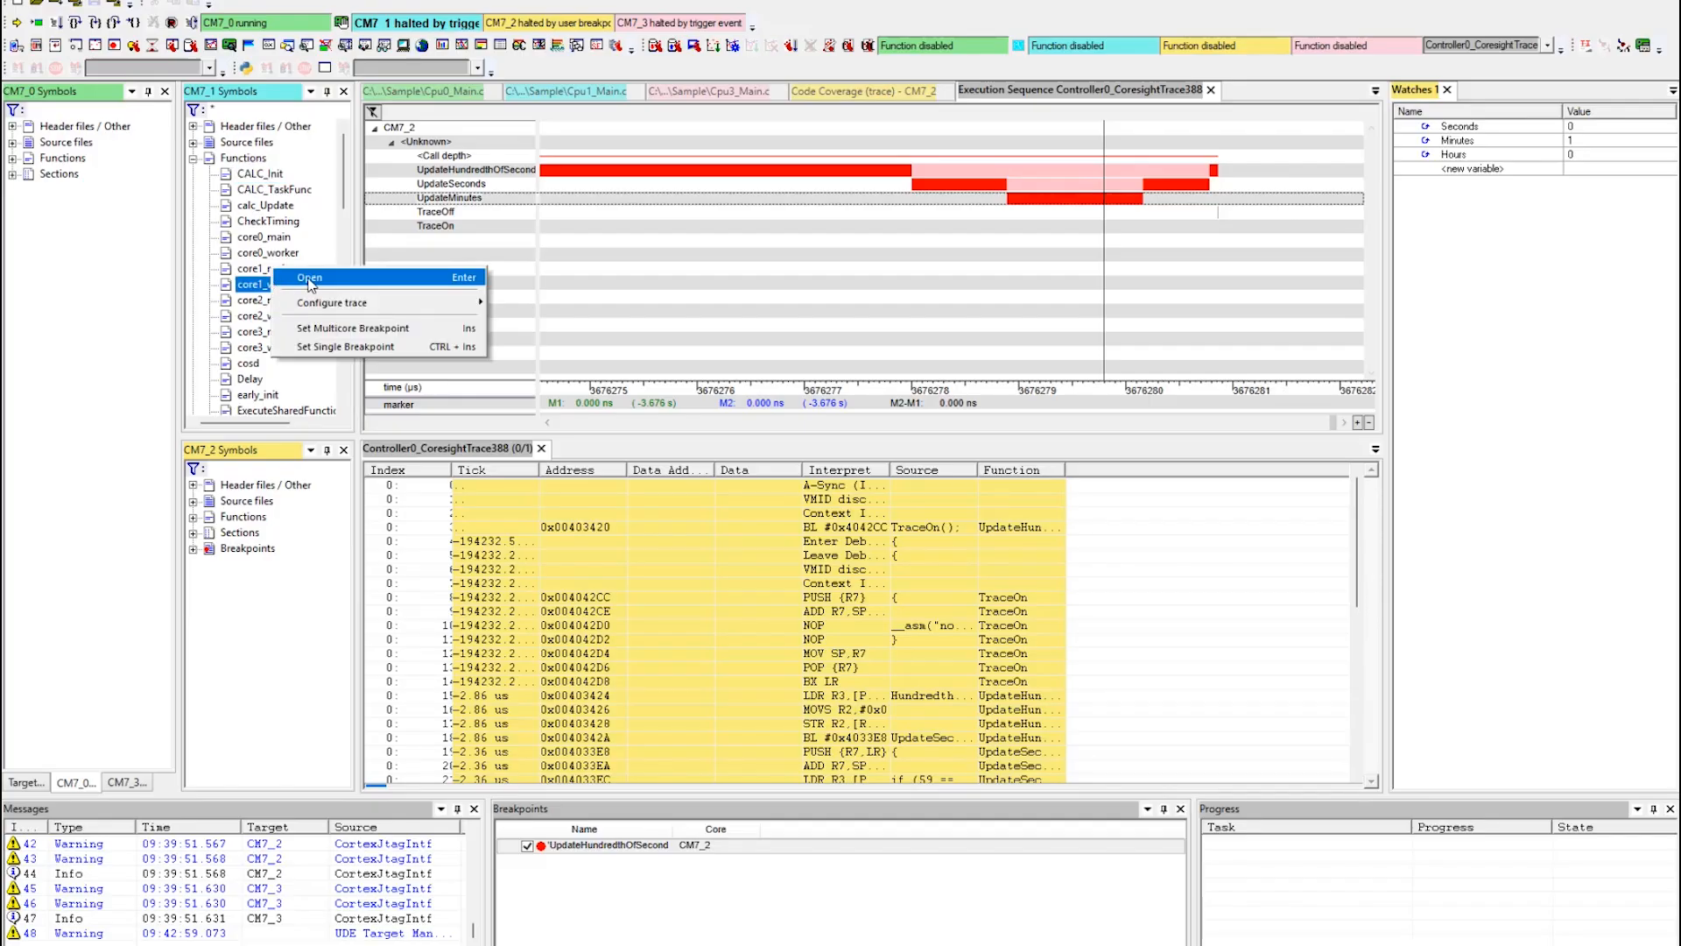
pyautogui.moveTo(313, 306)
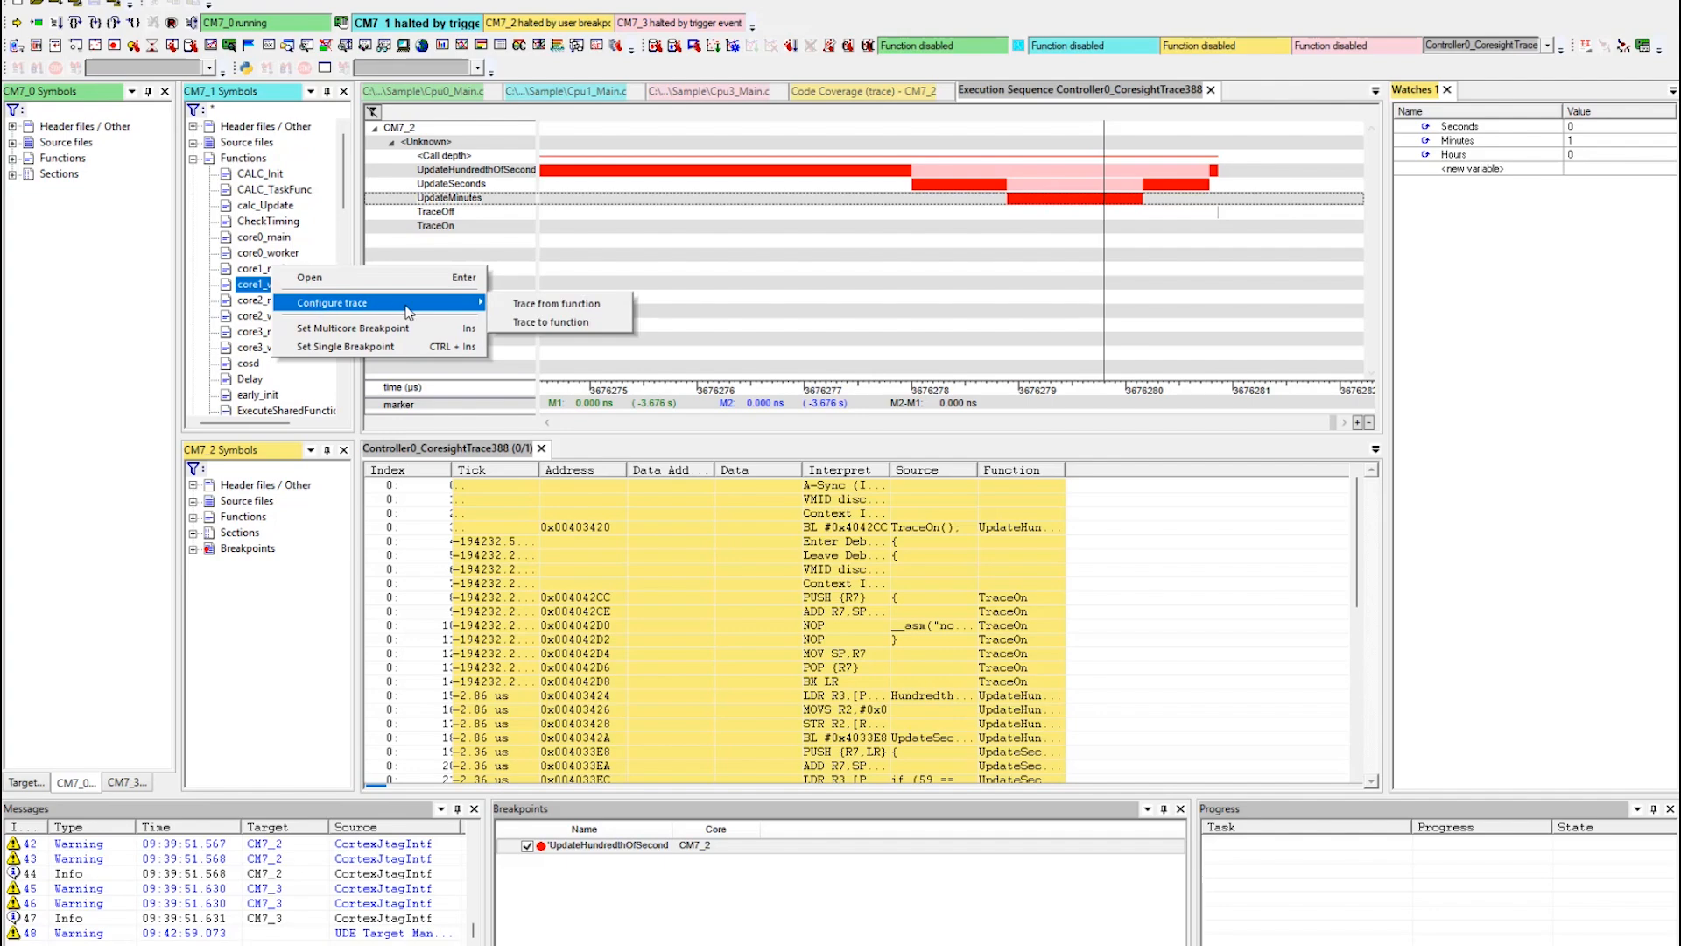
pyautogui.click(563, 311)
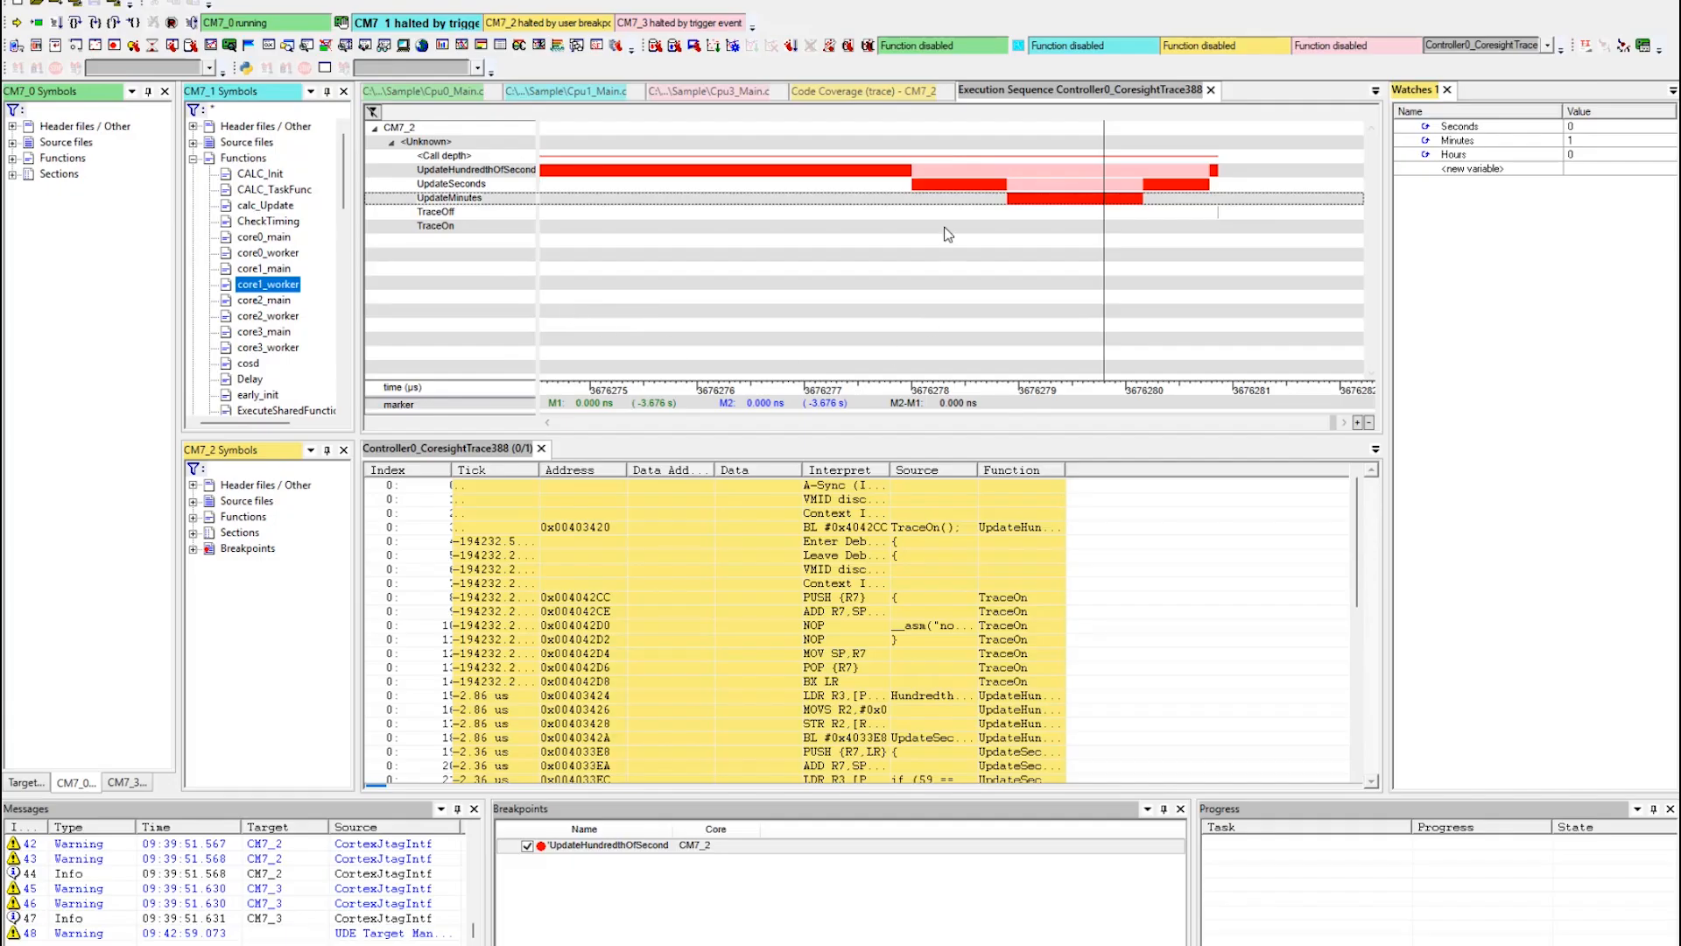
# Set the trace unit's capture device to UAD2next Parallel with a memory size of 4 MB.
pyautogui.click(850, 46)
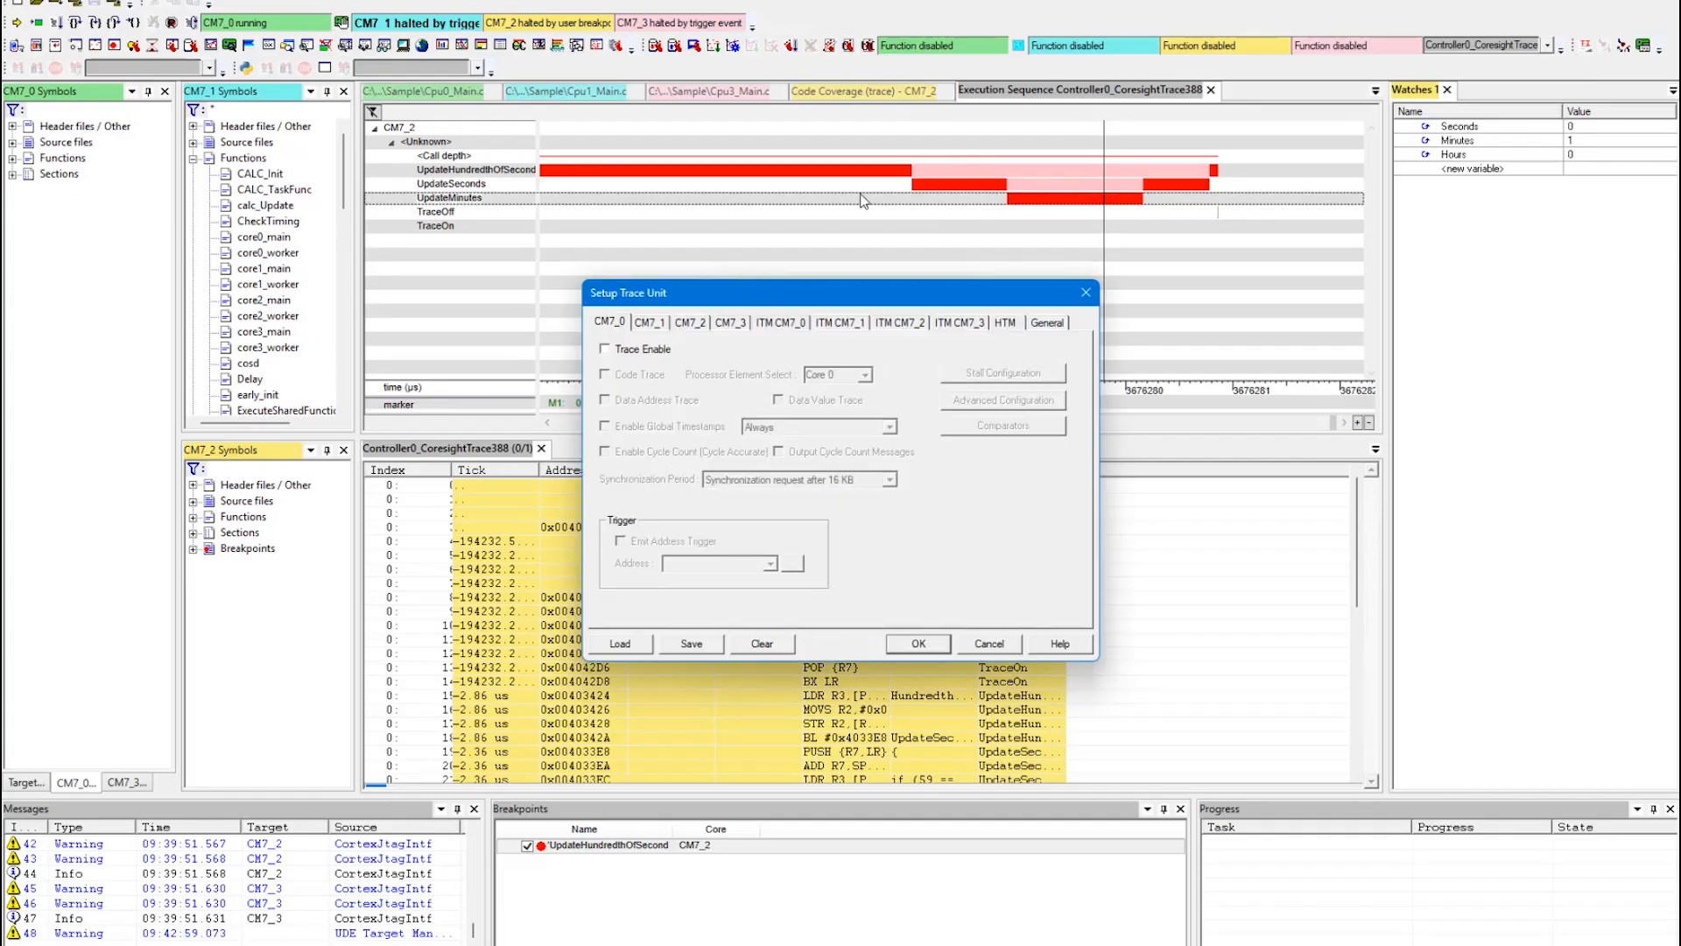
pyautogui.moveTo(844, 292); pyautogui.dragTo(802, 217)
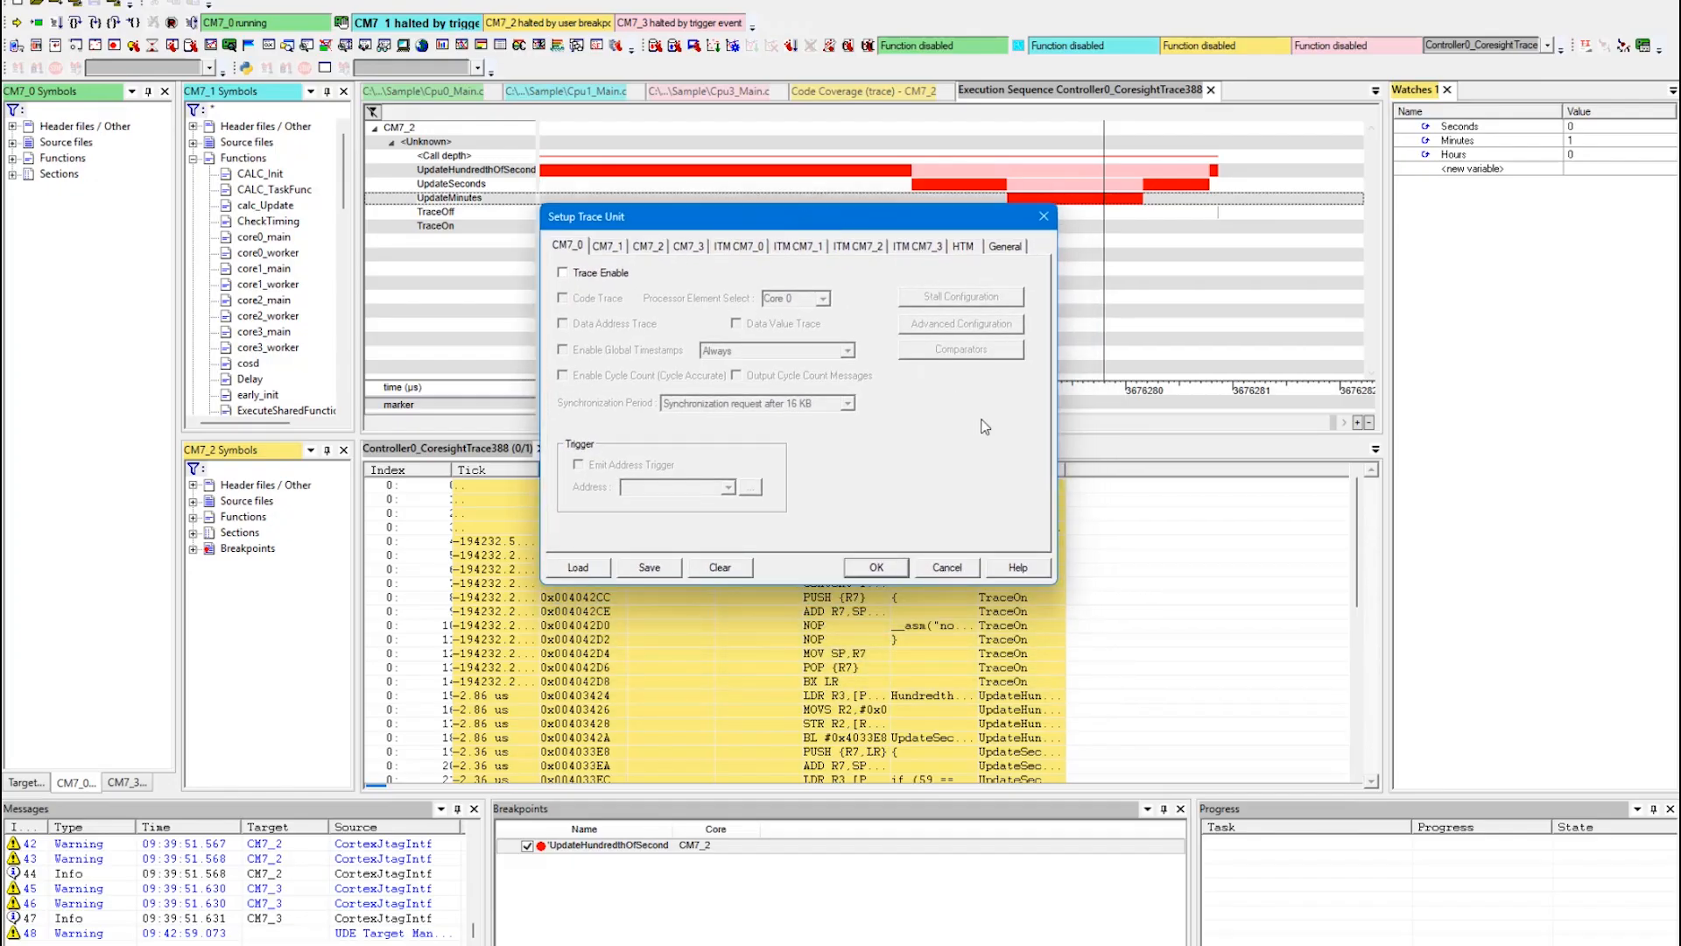
pyautogui.click(1005, 249)
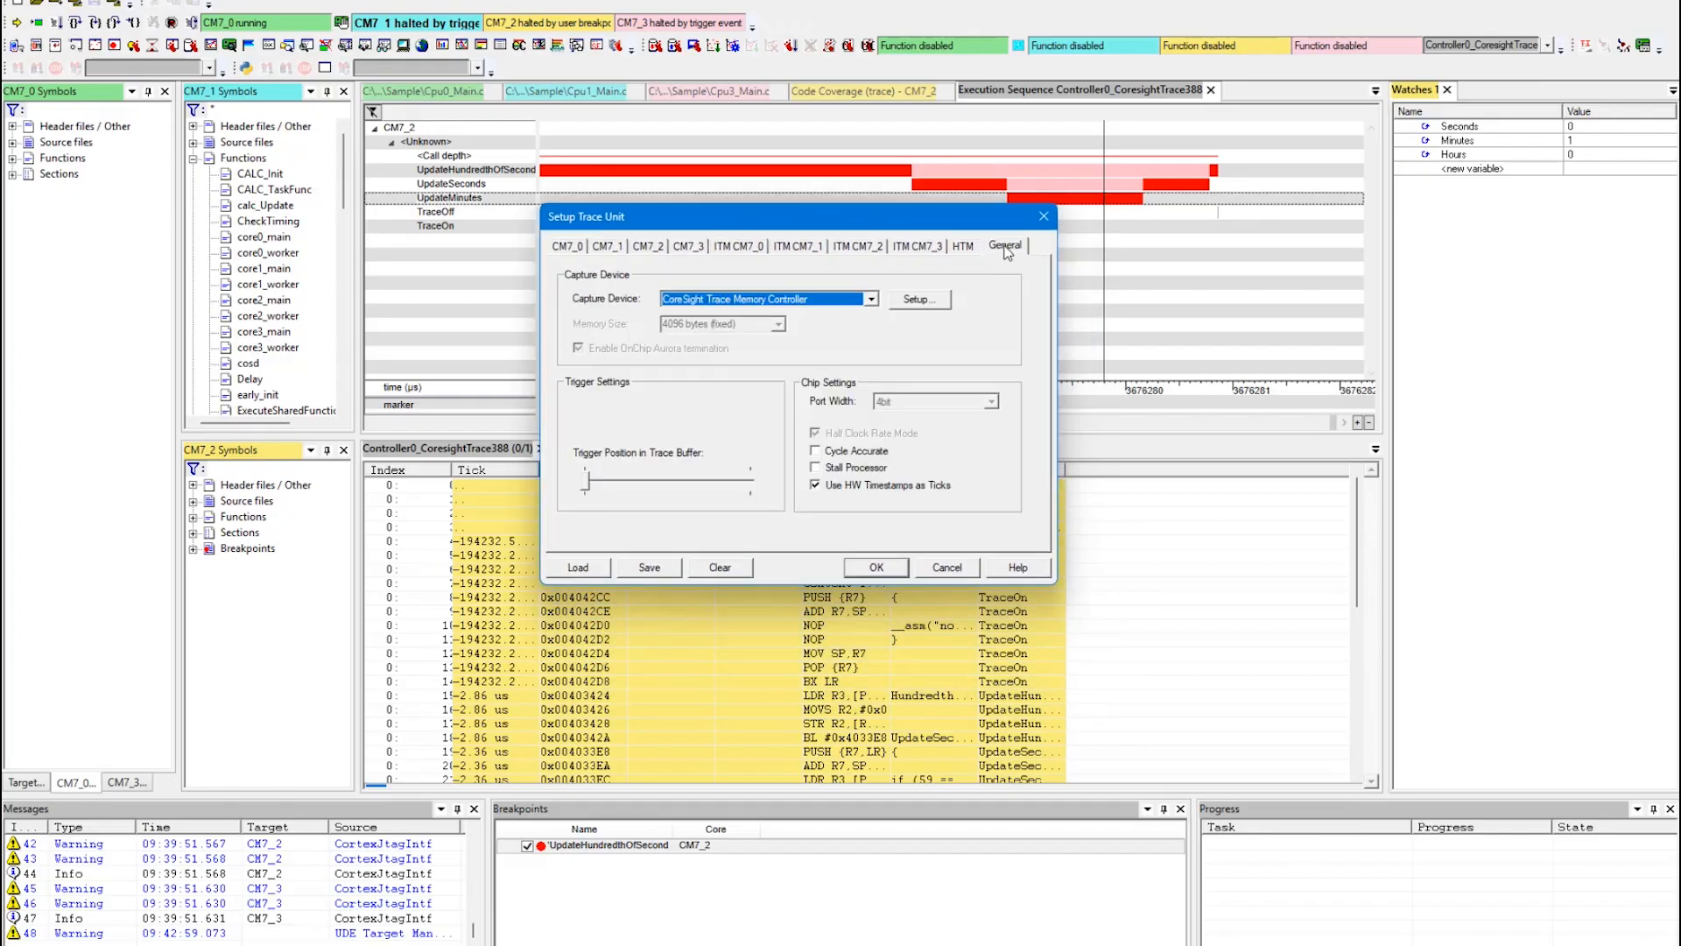
pyautogui.click(685, 300)
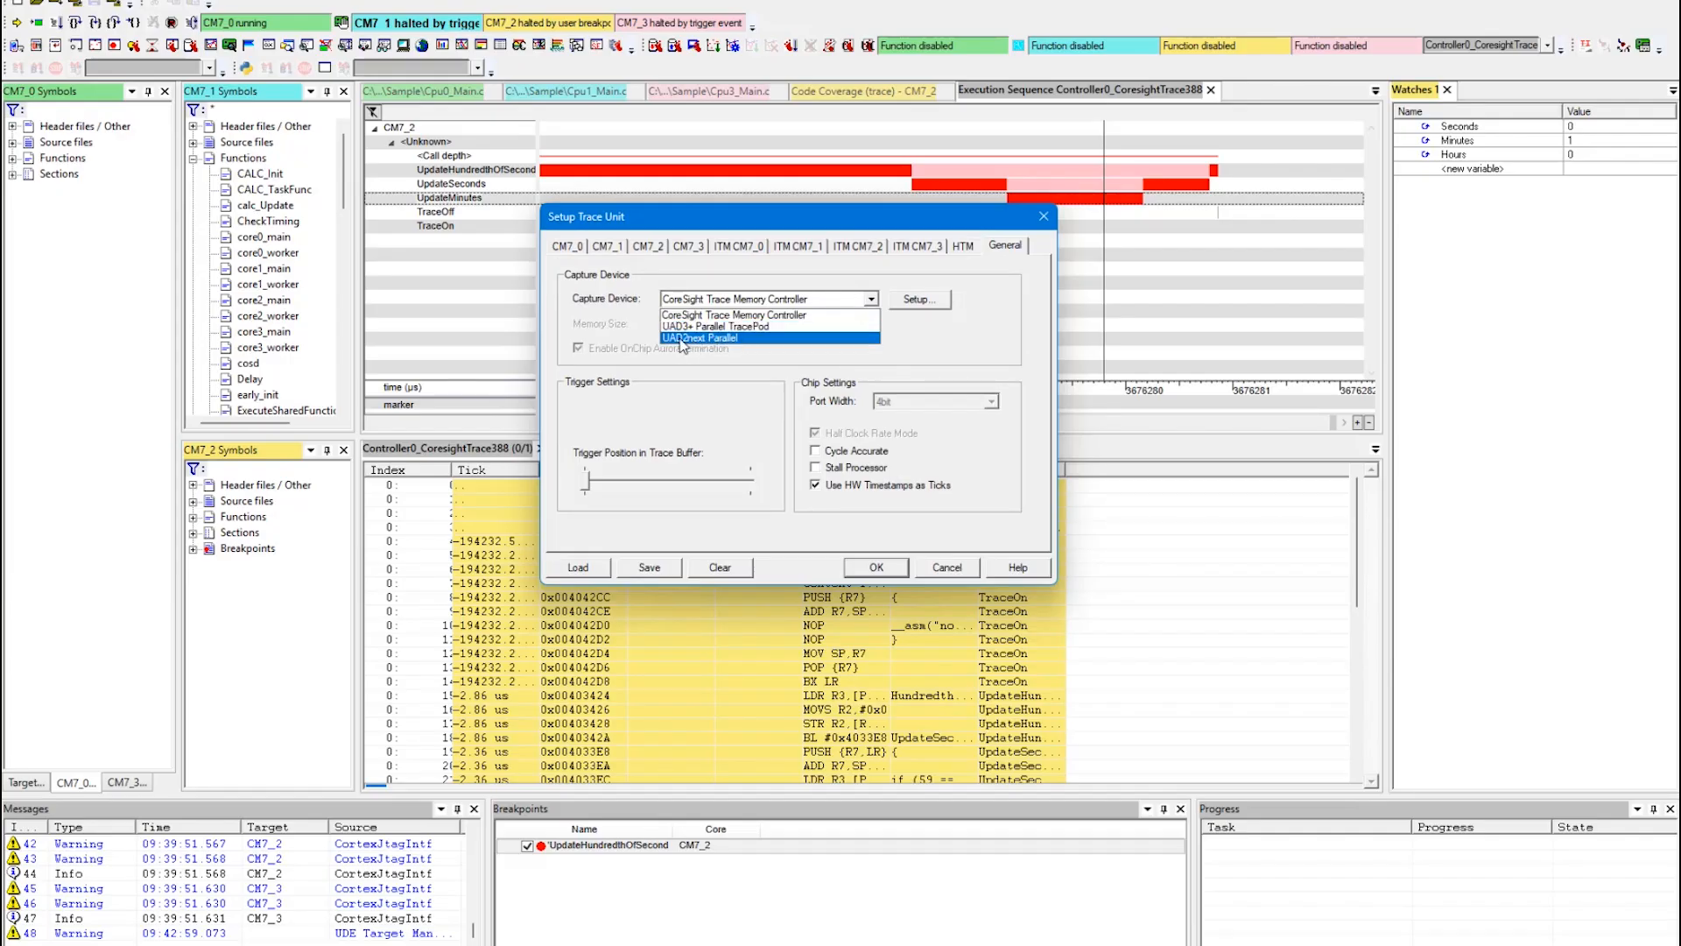
pyautogui.click(736, 338)
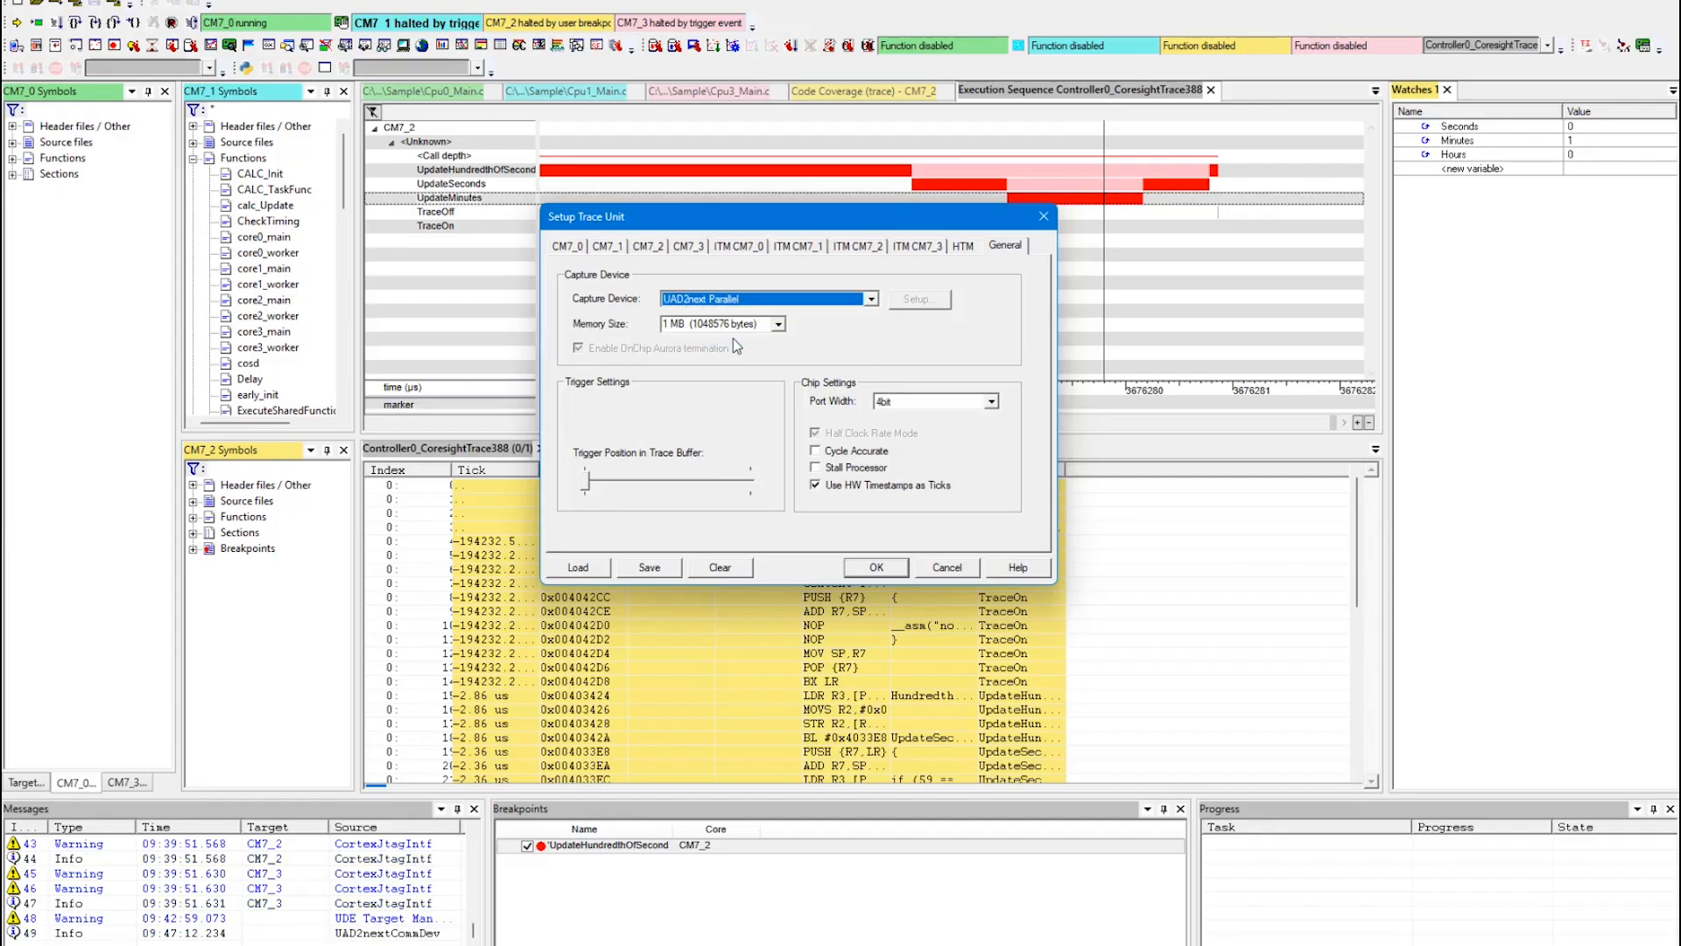
pyautogui.click(778, 324)
pyautogui.click(685, 365)
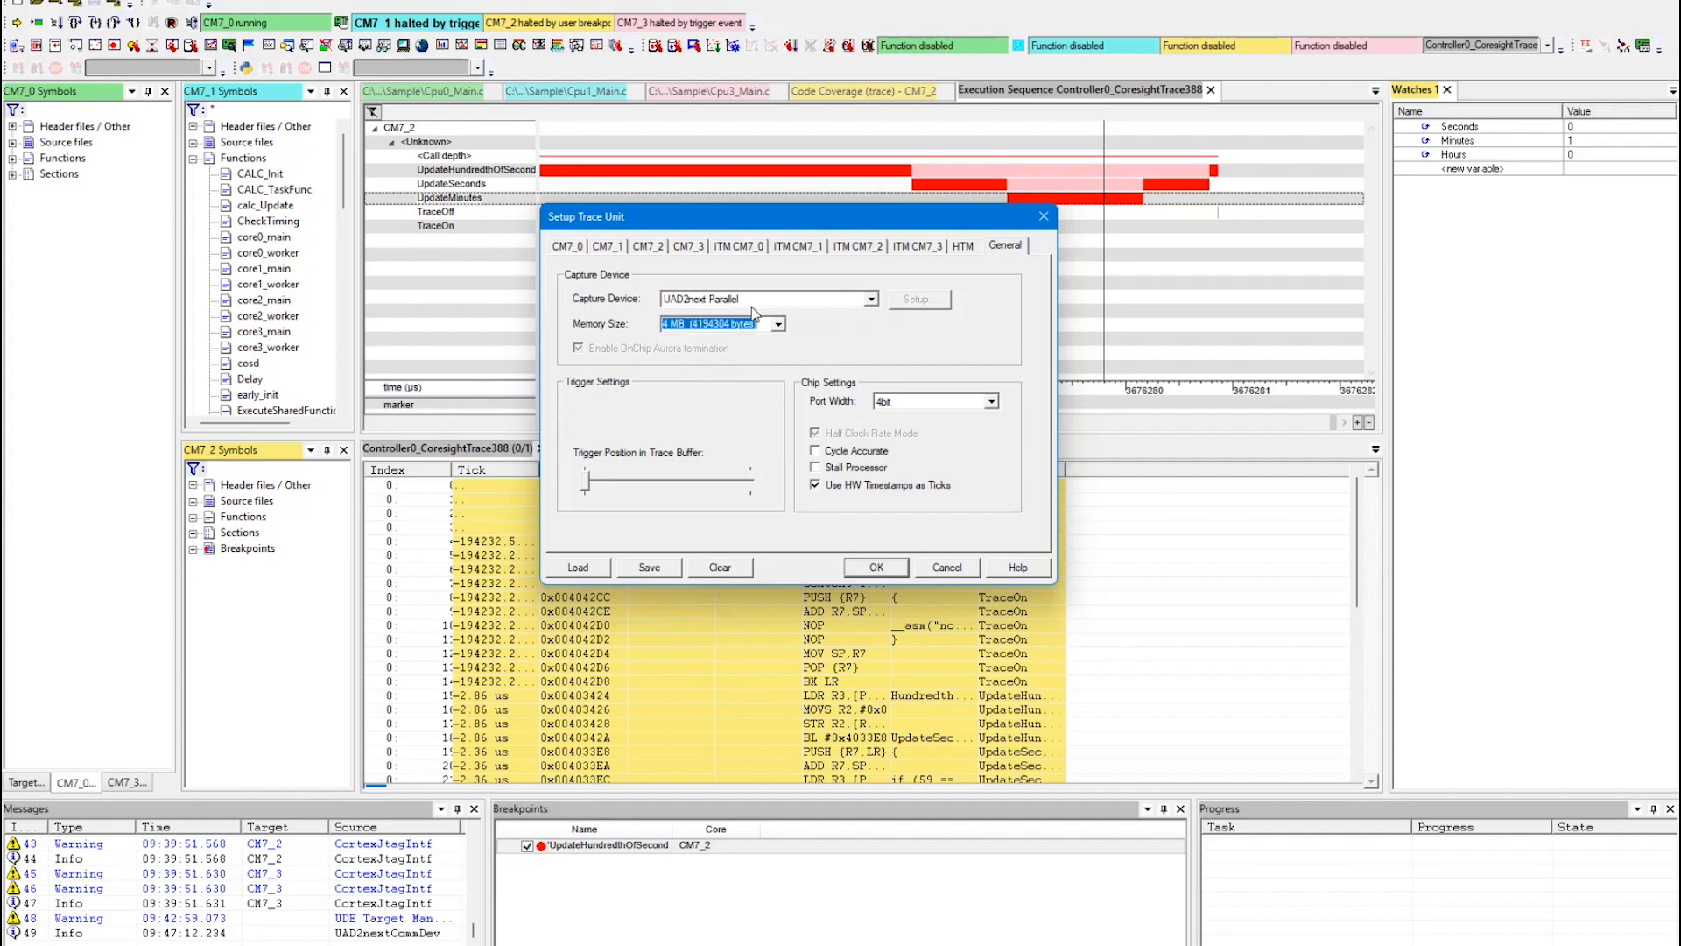
# Set CM7_1's global timestamps to every 16 clock cycles and apply the trace unit setup.
pyautogui.click(607, 248)
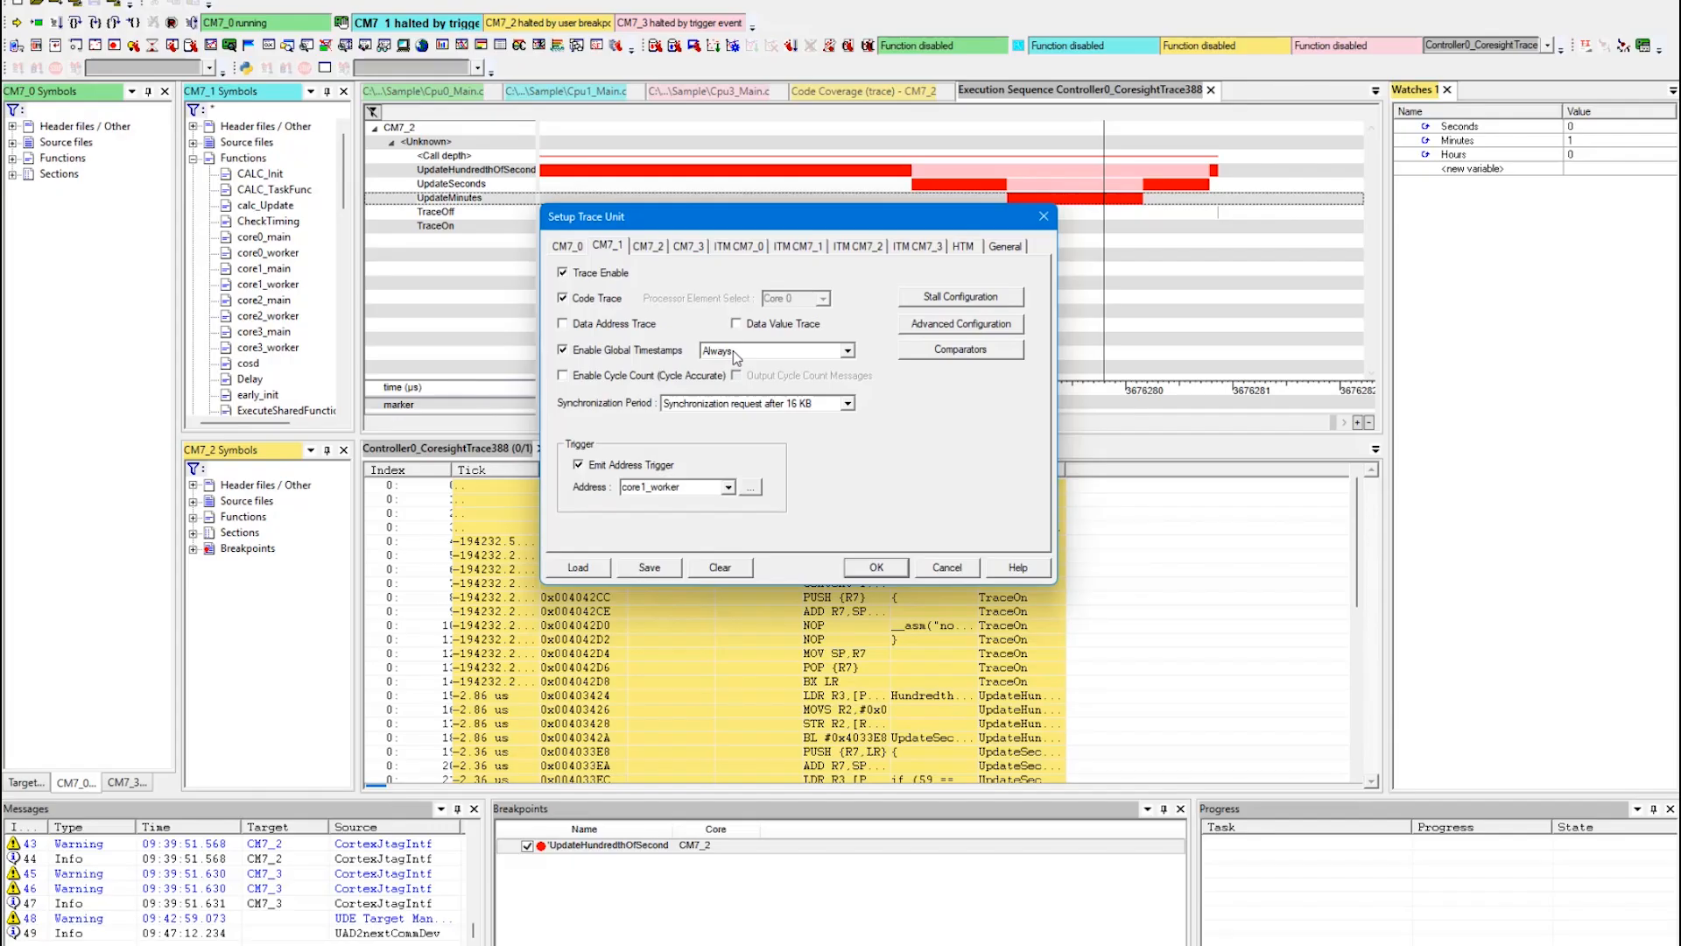
pyautogui.click(733, 350)
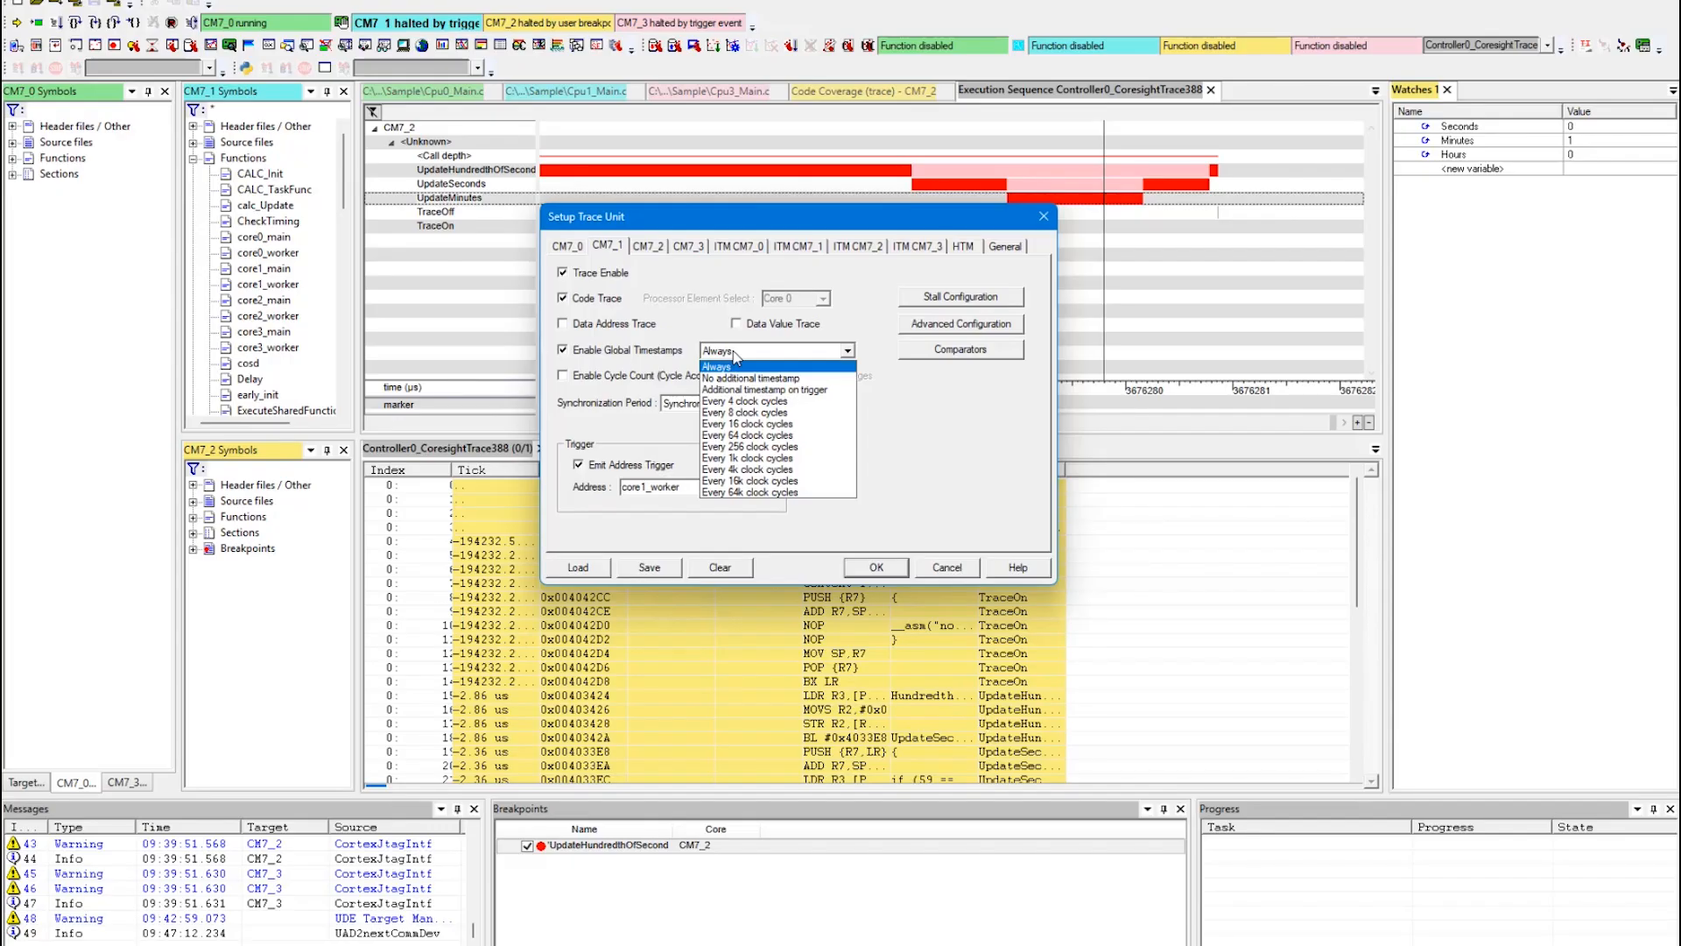
pyautogui.click(777, 424)
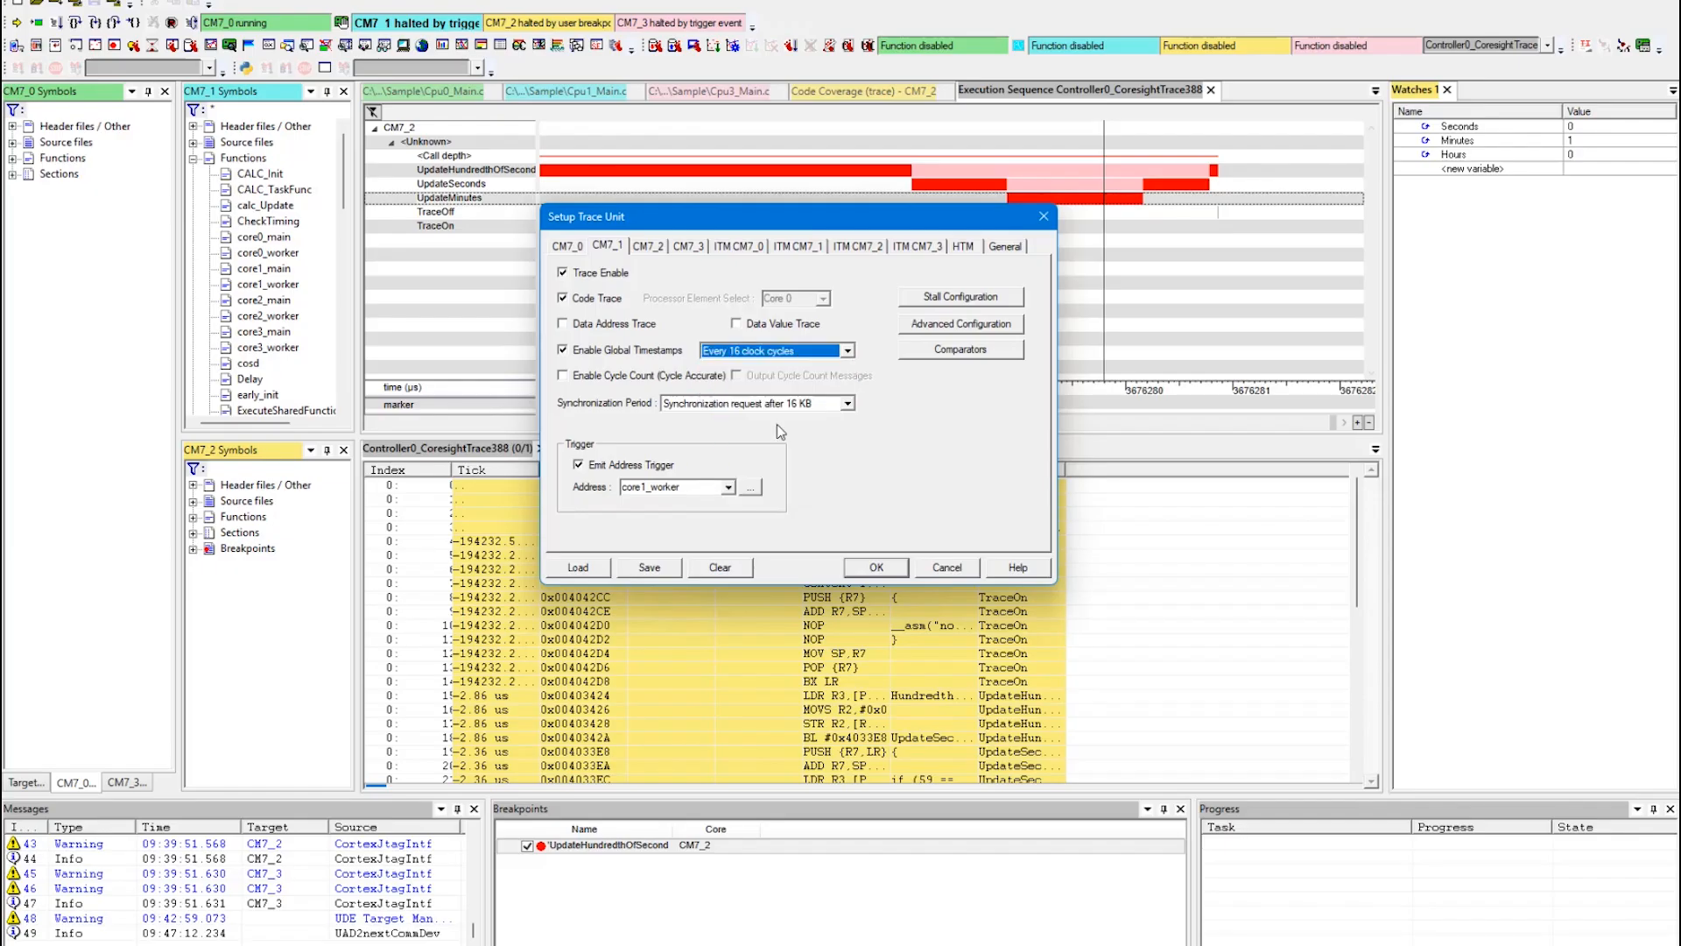
pyautogui.click(877, 568)
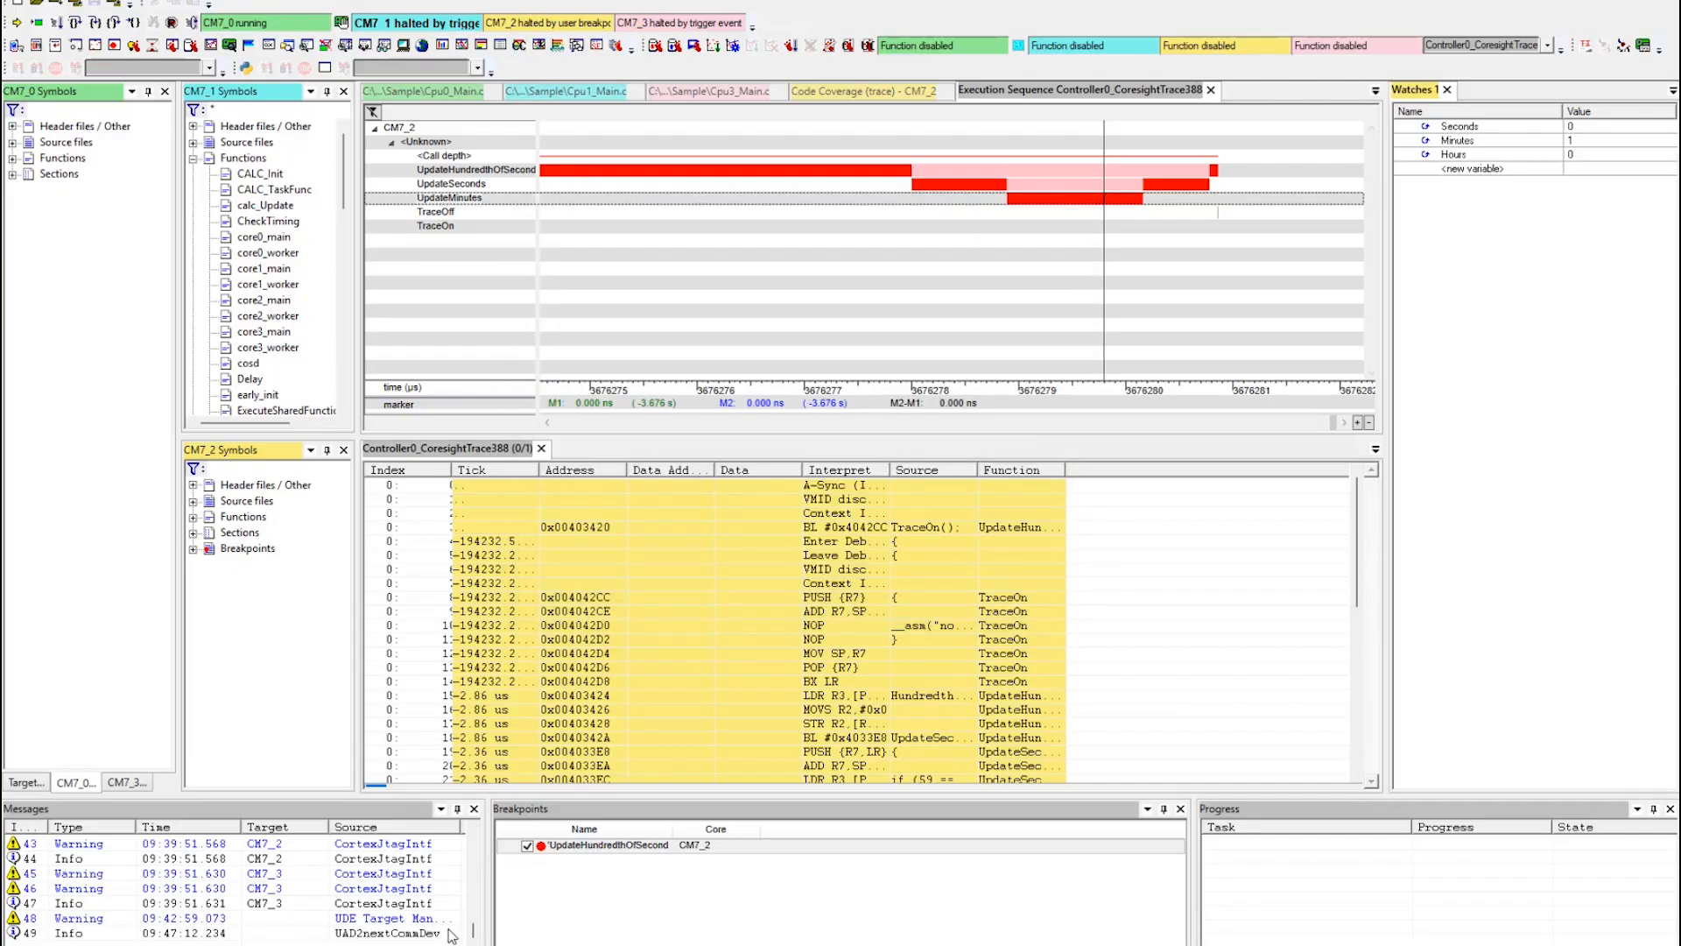
# Disable the UpdateHundredthOfSecond breakpoint, record a new trace of core CM7_1 and enlarge the trace listing.
pyautogui.click(527, 846)
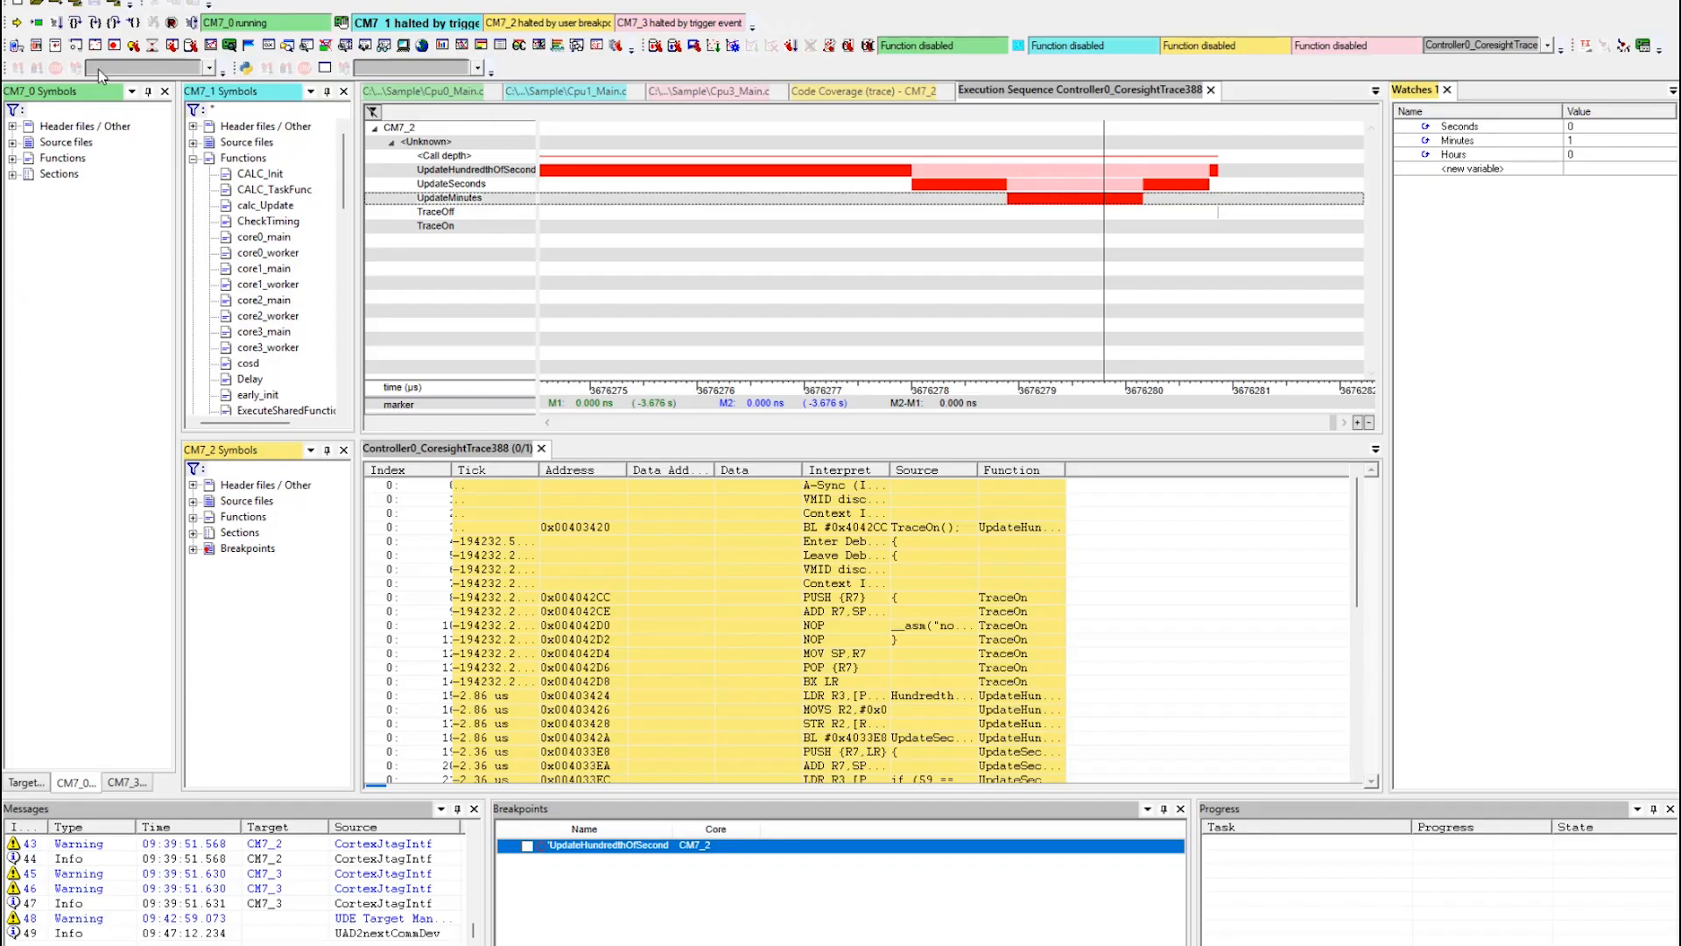
pyautogui.click(54, 23)
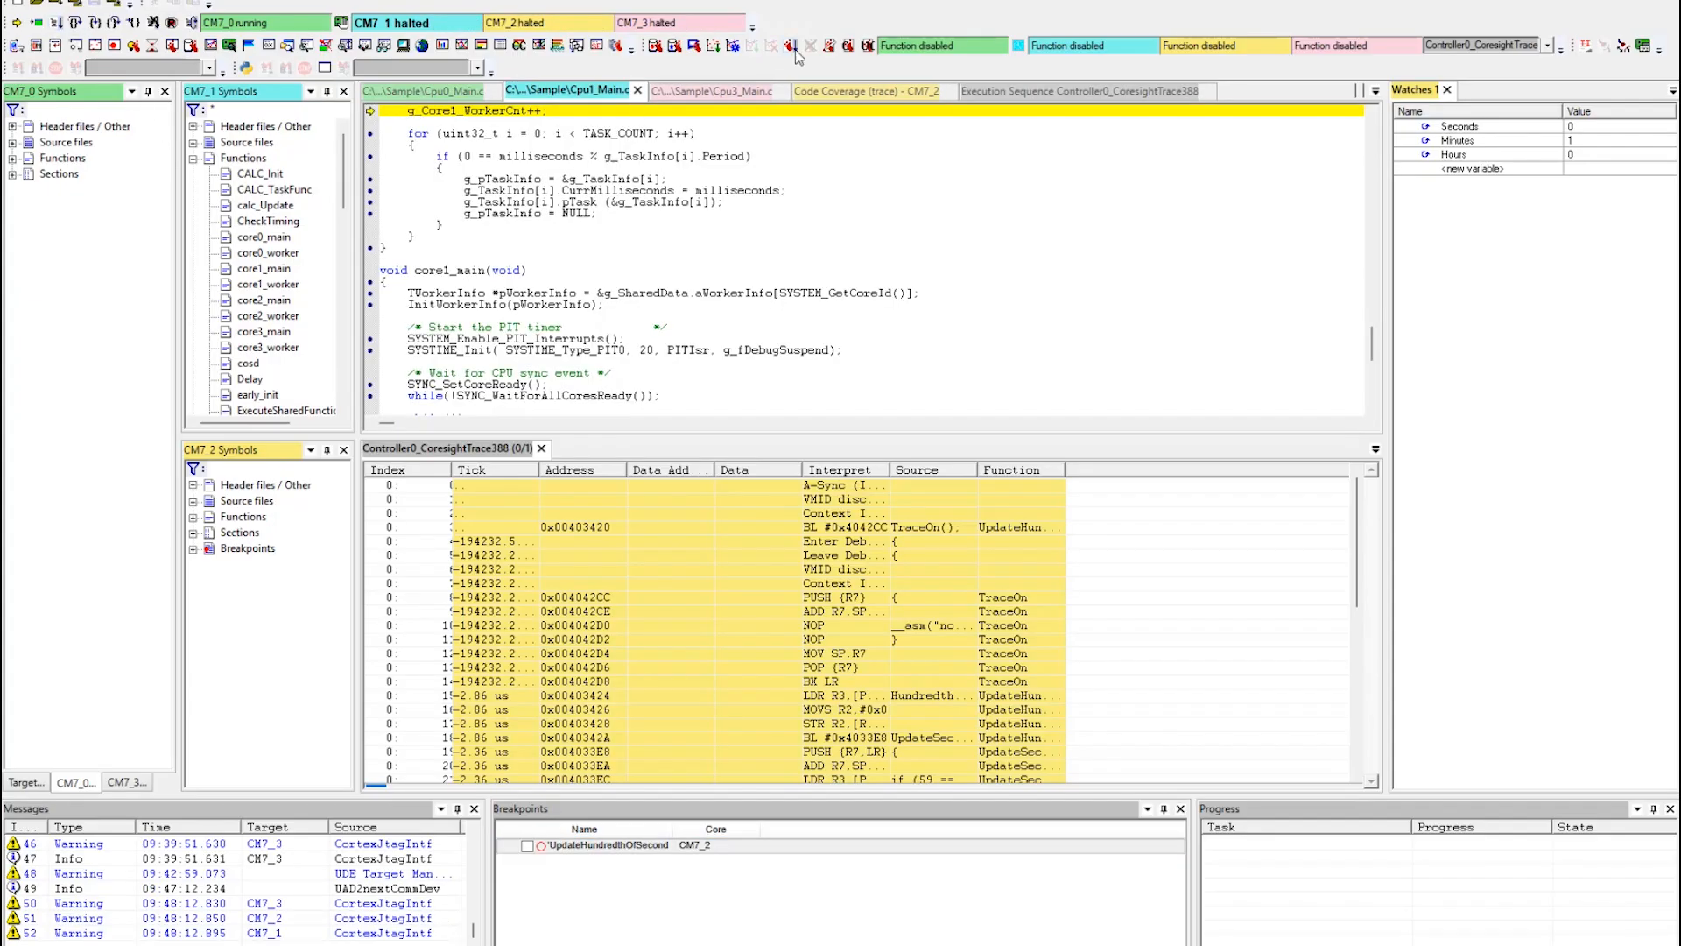
pyautogui.click(795, 48)
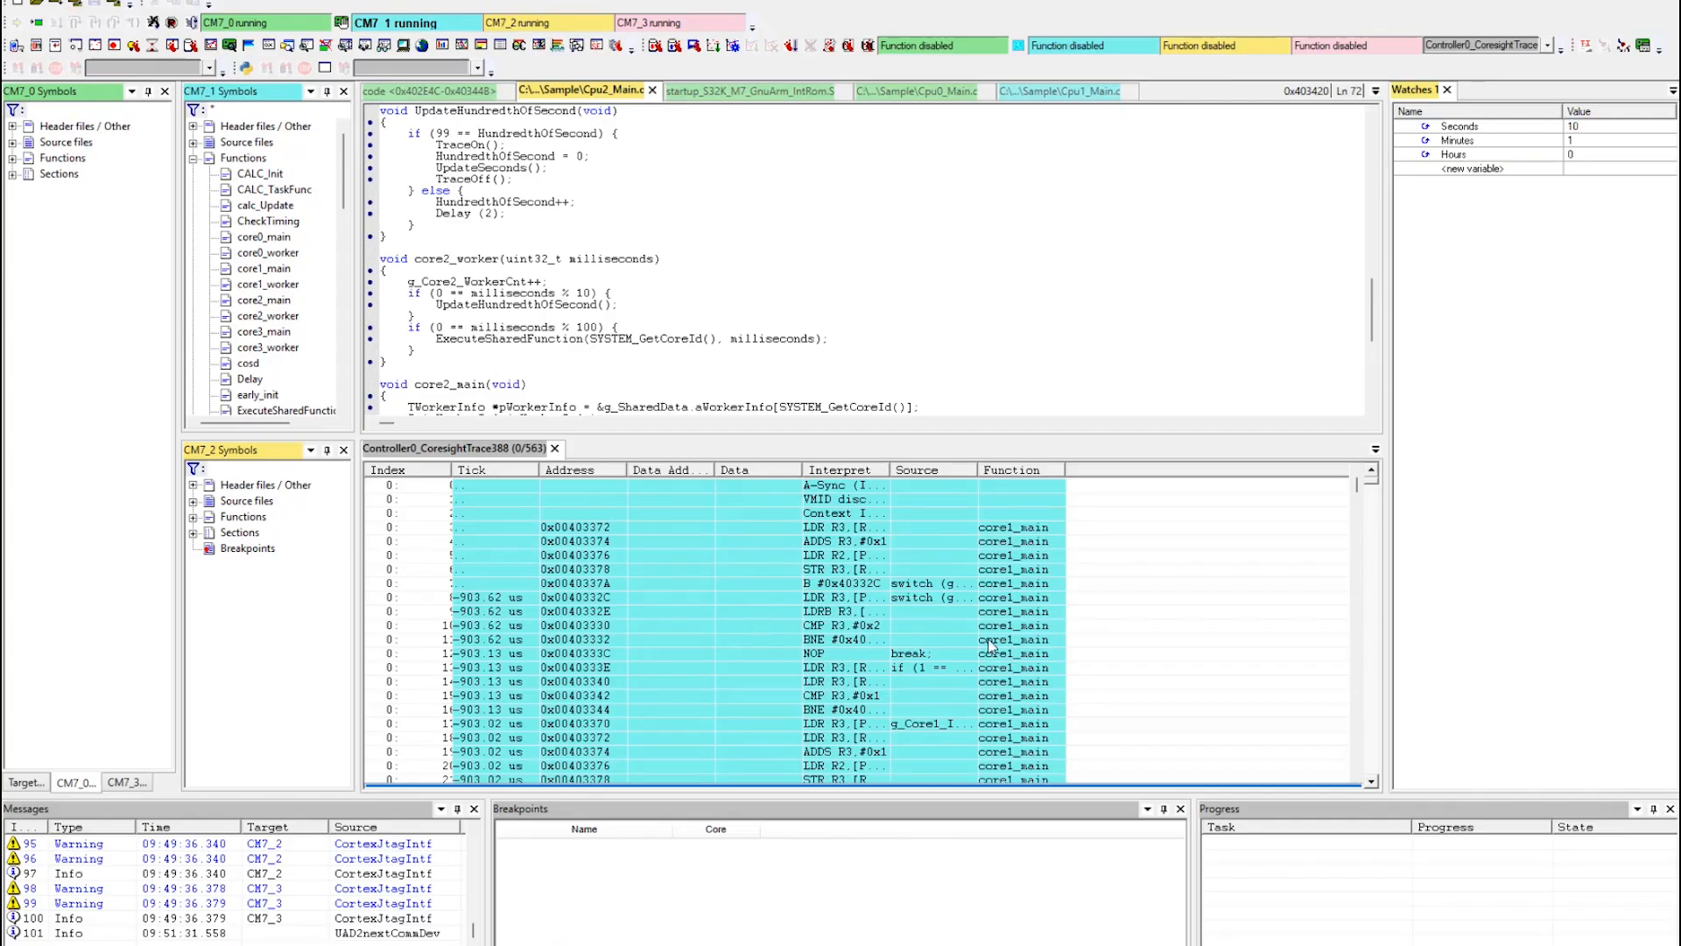
pyautogui.moveTo(804, 437); pyautogui.dragTo(800, 390)
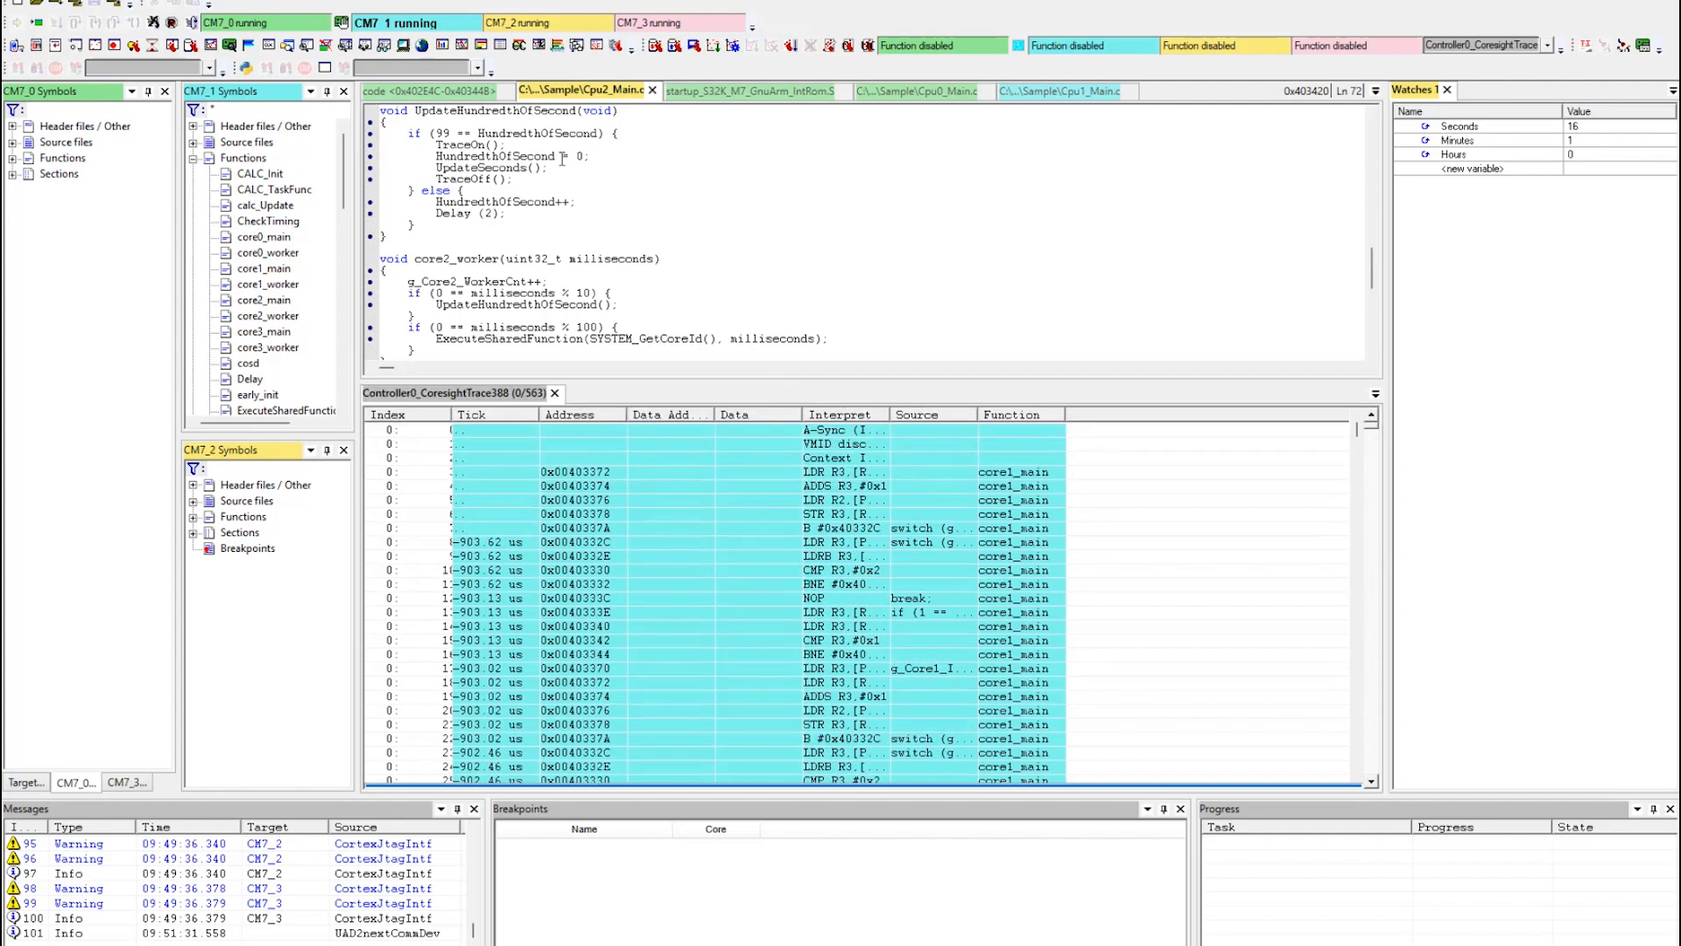
# Open the execution sequence chart for the trace stream Controller0_CoresightTrace388 with default decoding and start its analysis.
pyautogui.click(162, 0)
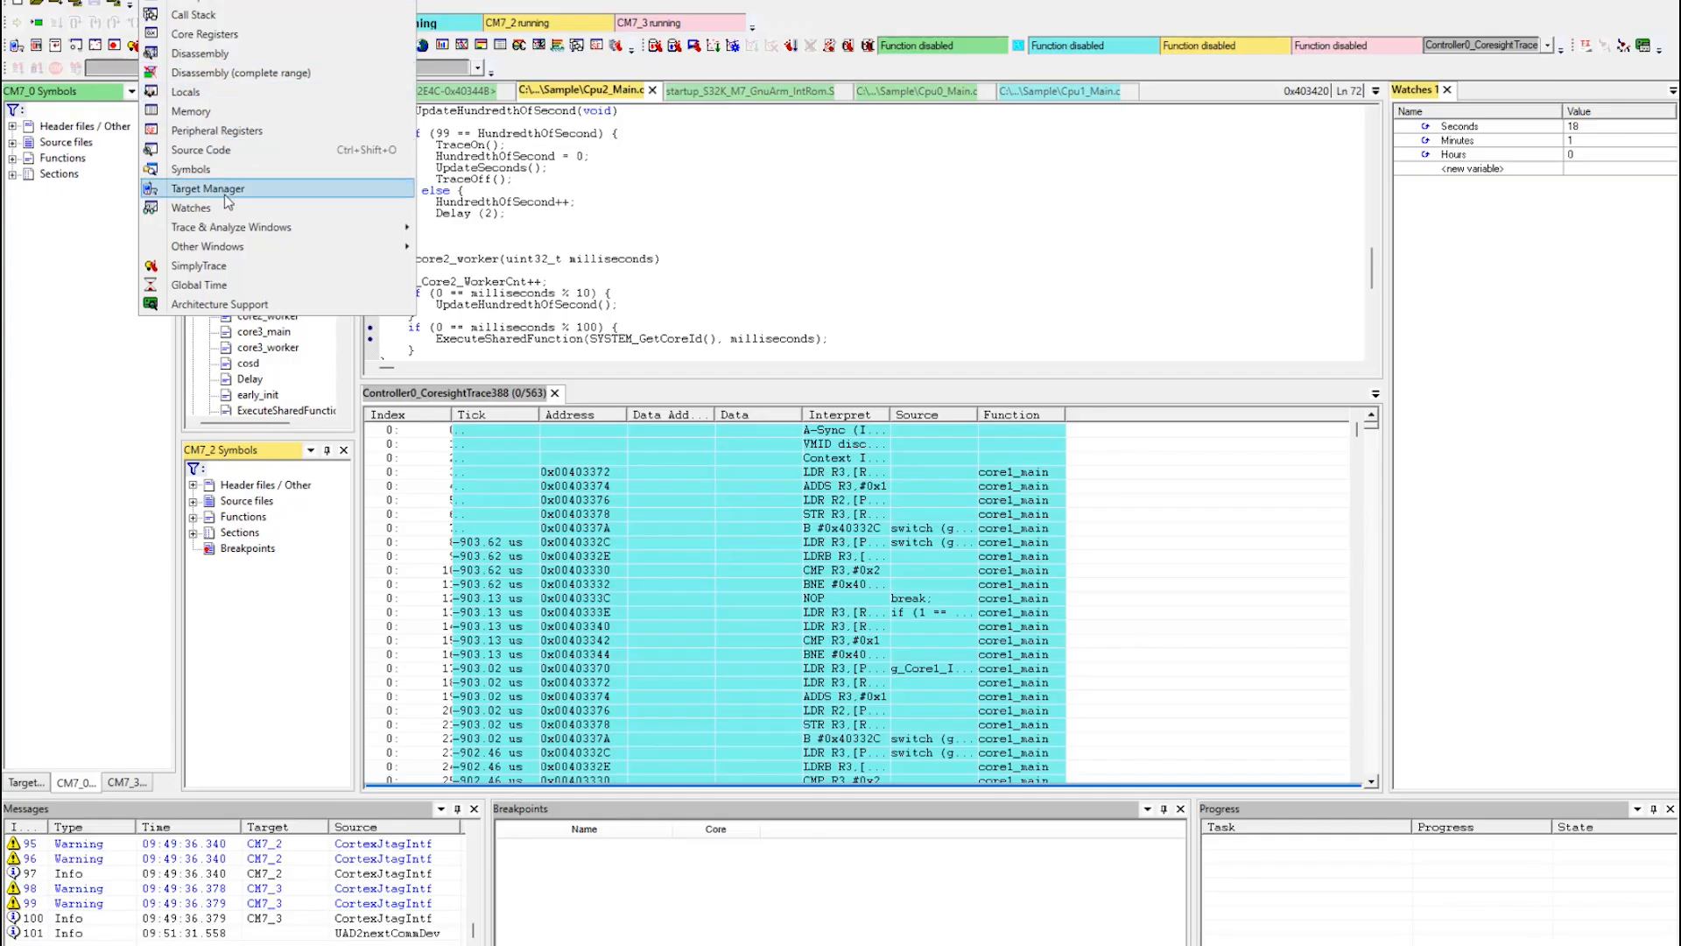
pyautogui.moveTo(230, 229)
pyautogui.click(487, 324)
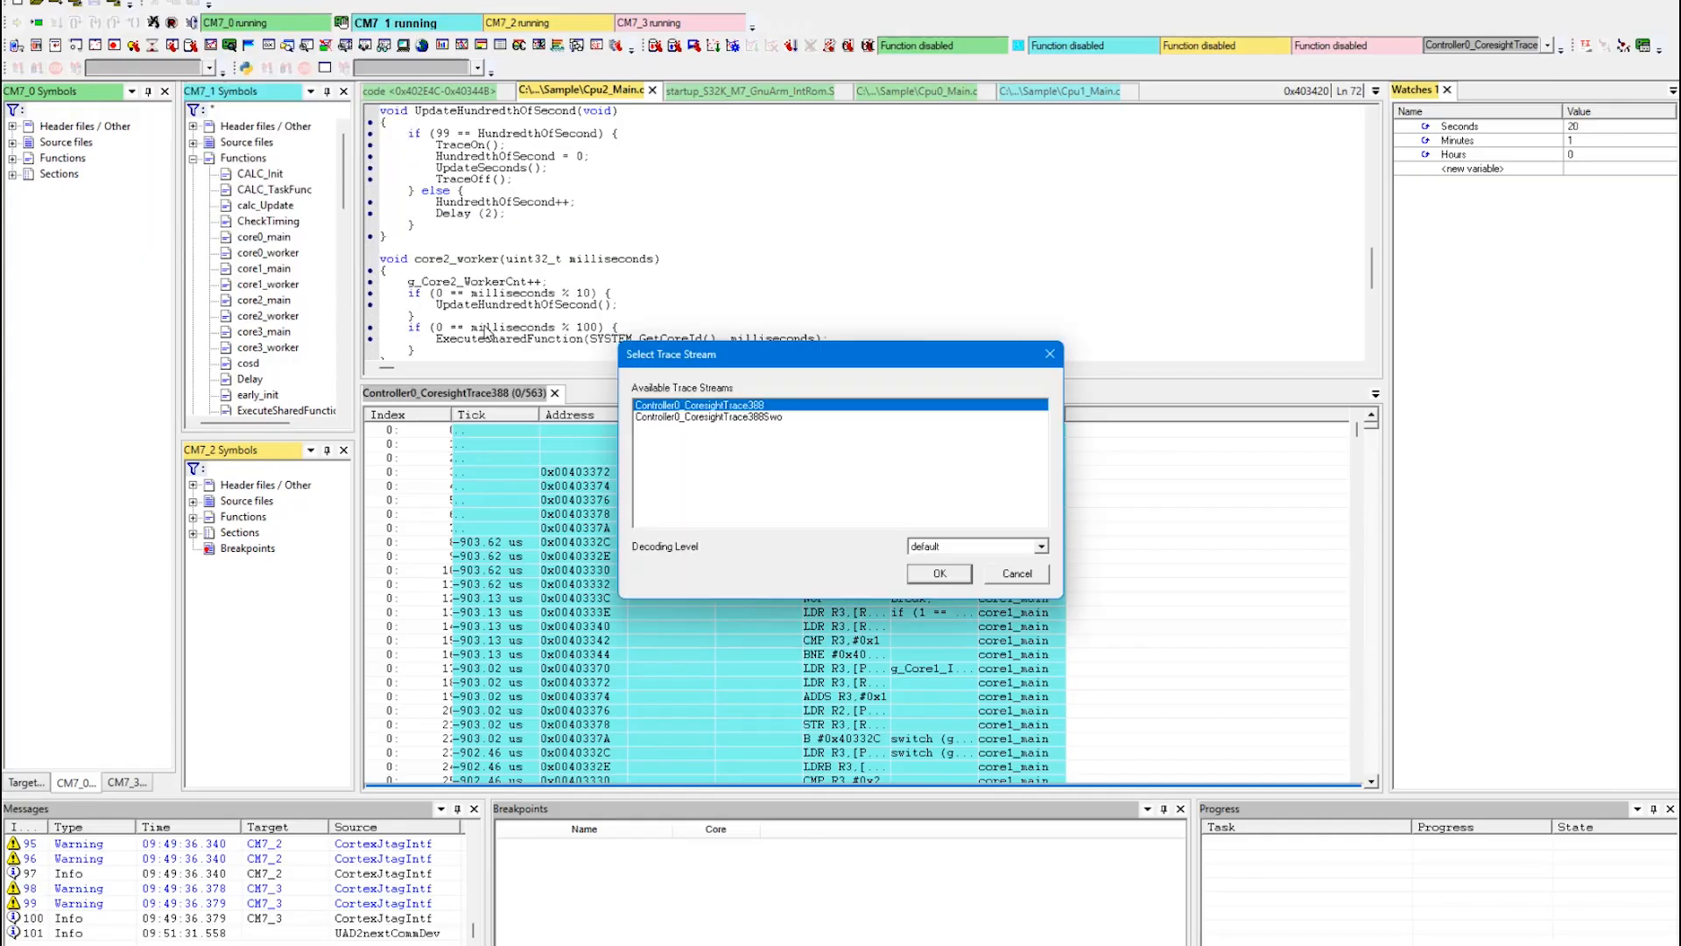
pyautogui.click(923, 576)
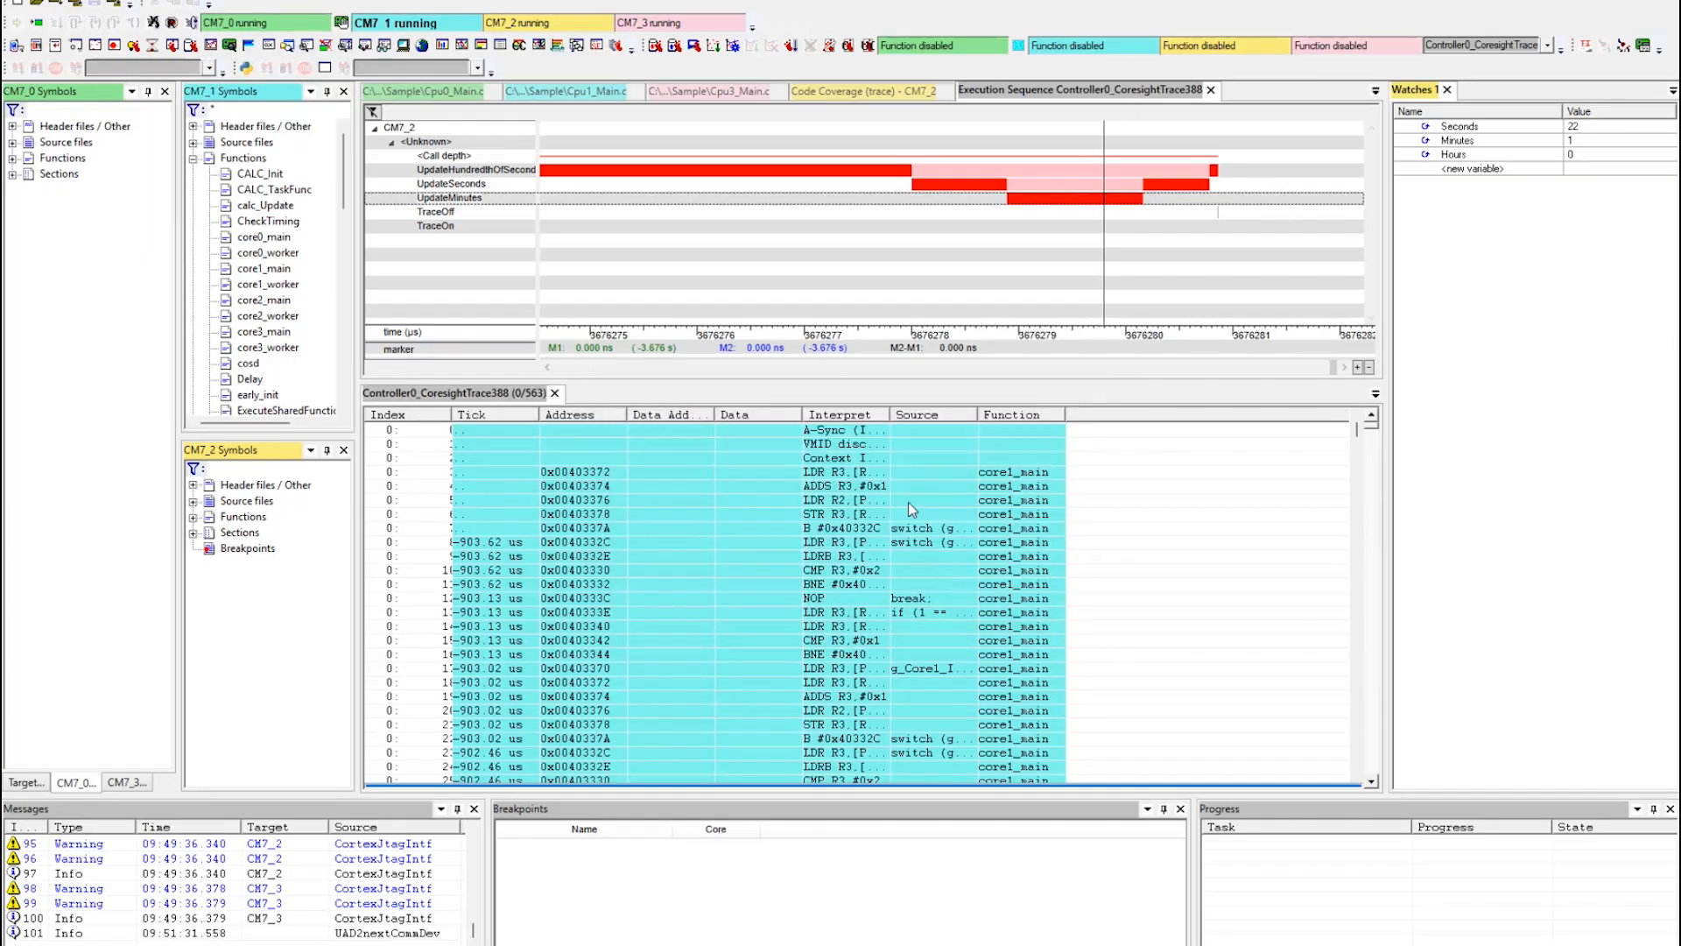
pyautogui.rightClick(703, 214)
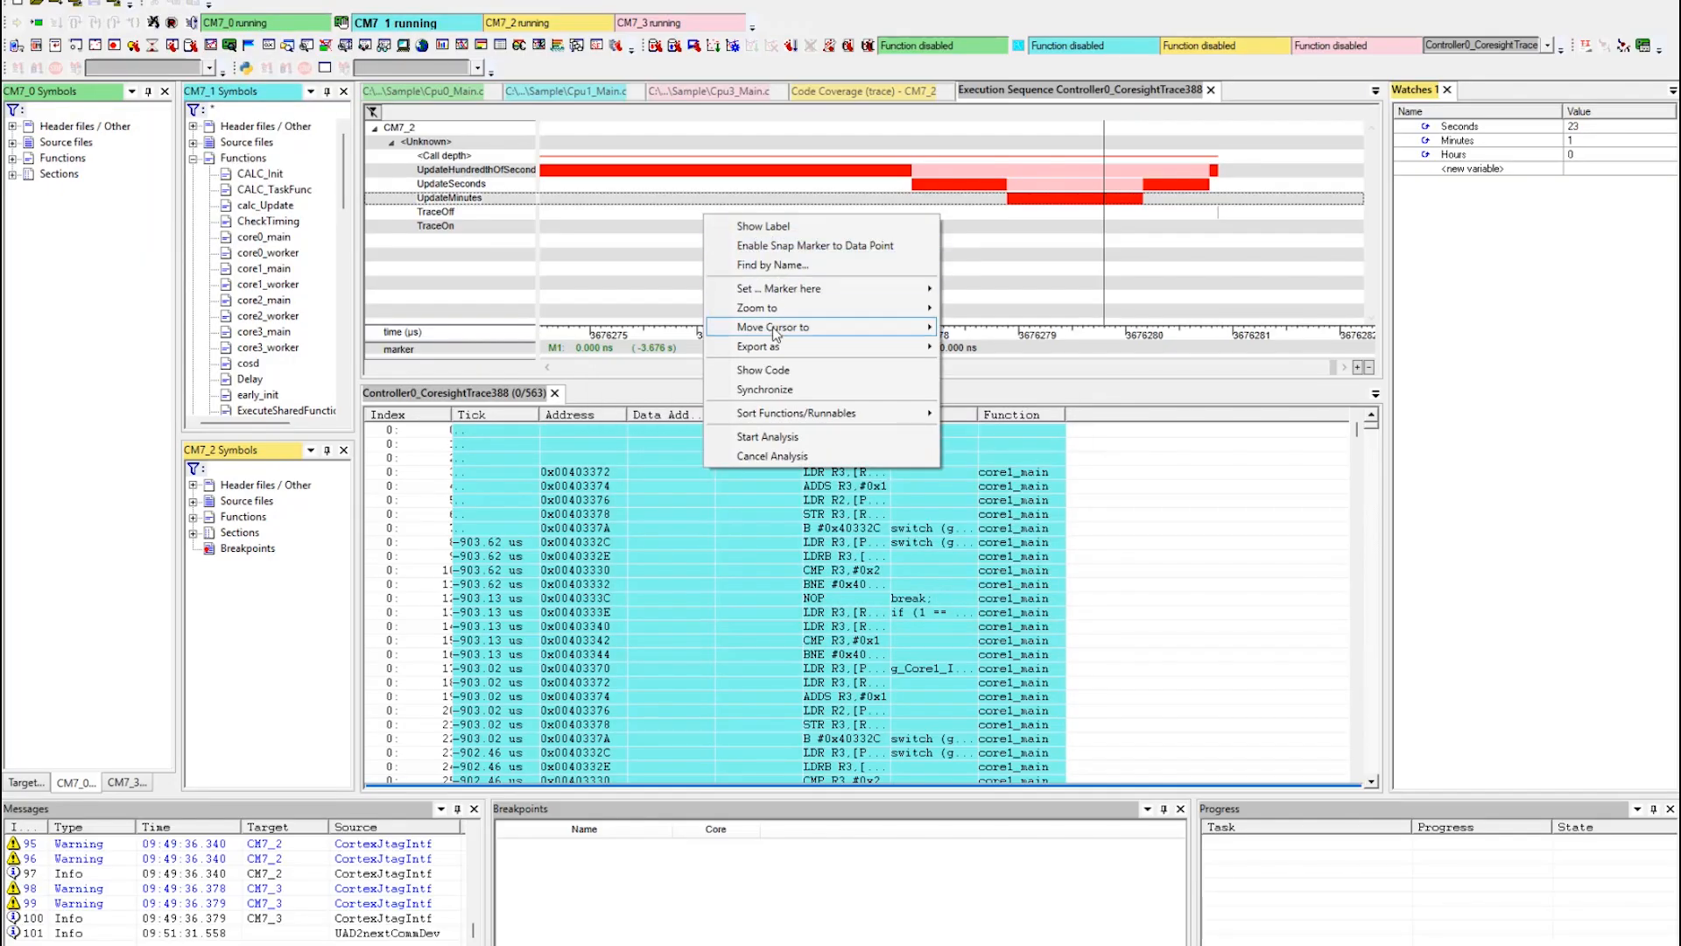
pyautogui.click(771, 437)
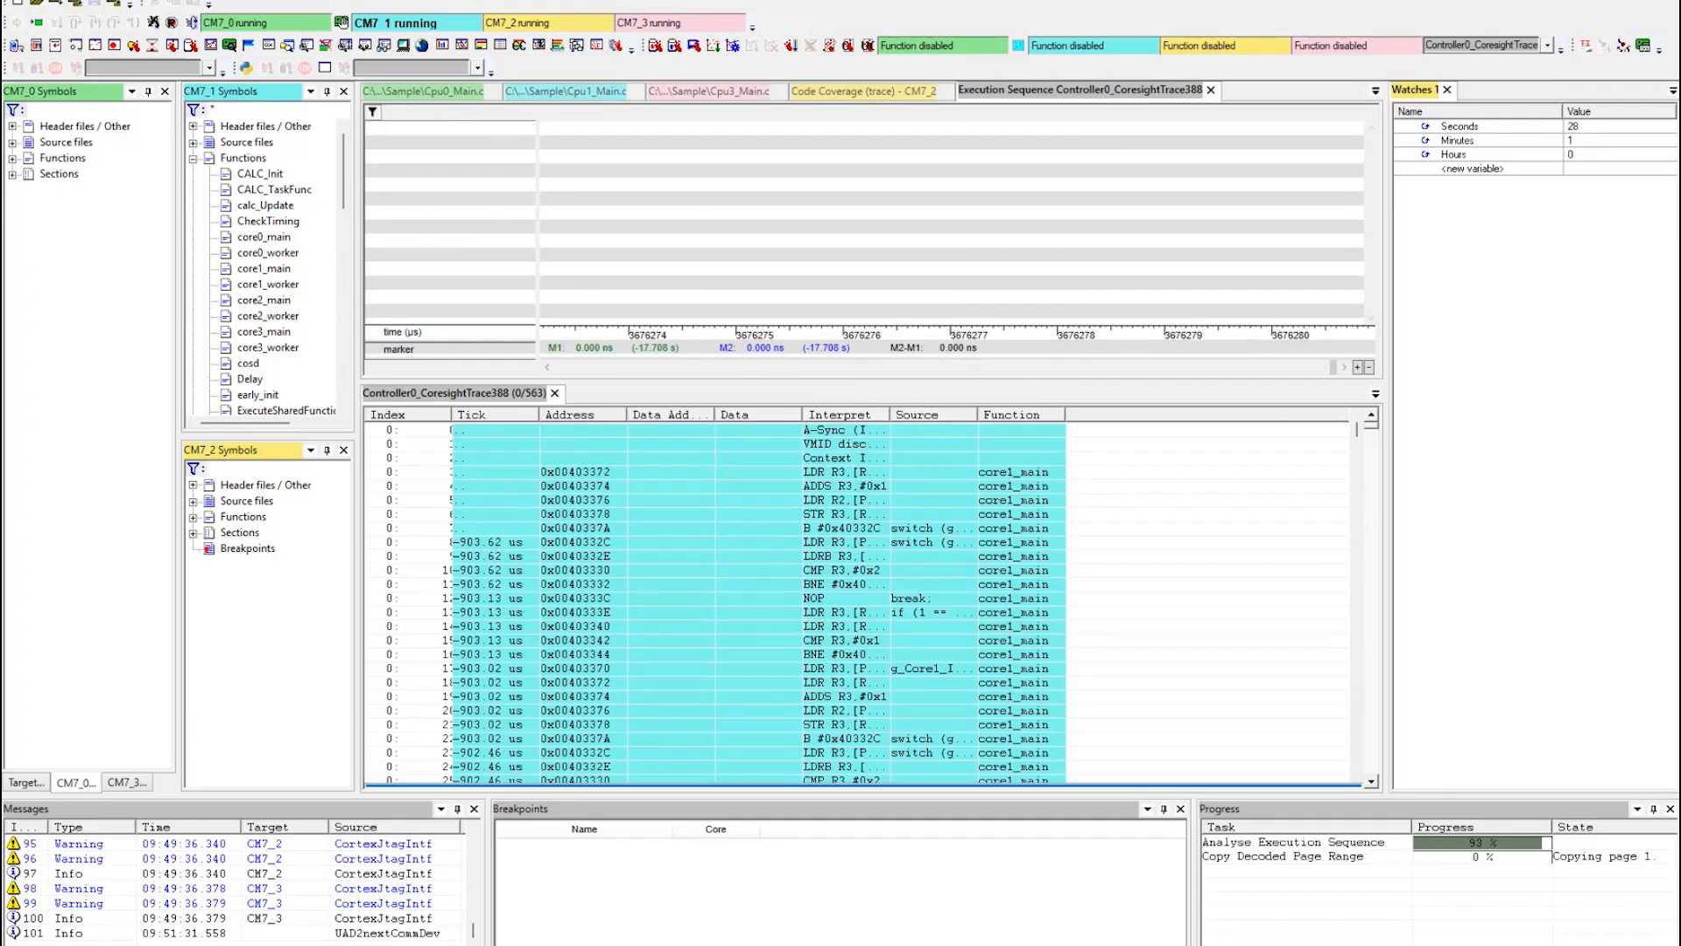
# Open a call graph for the recorded trace and dock it alongside the trace listing.
pyautogui.click(154, 1)
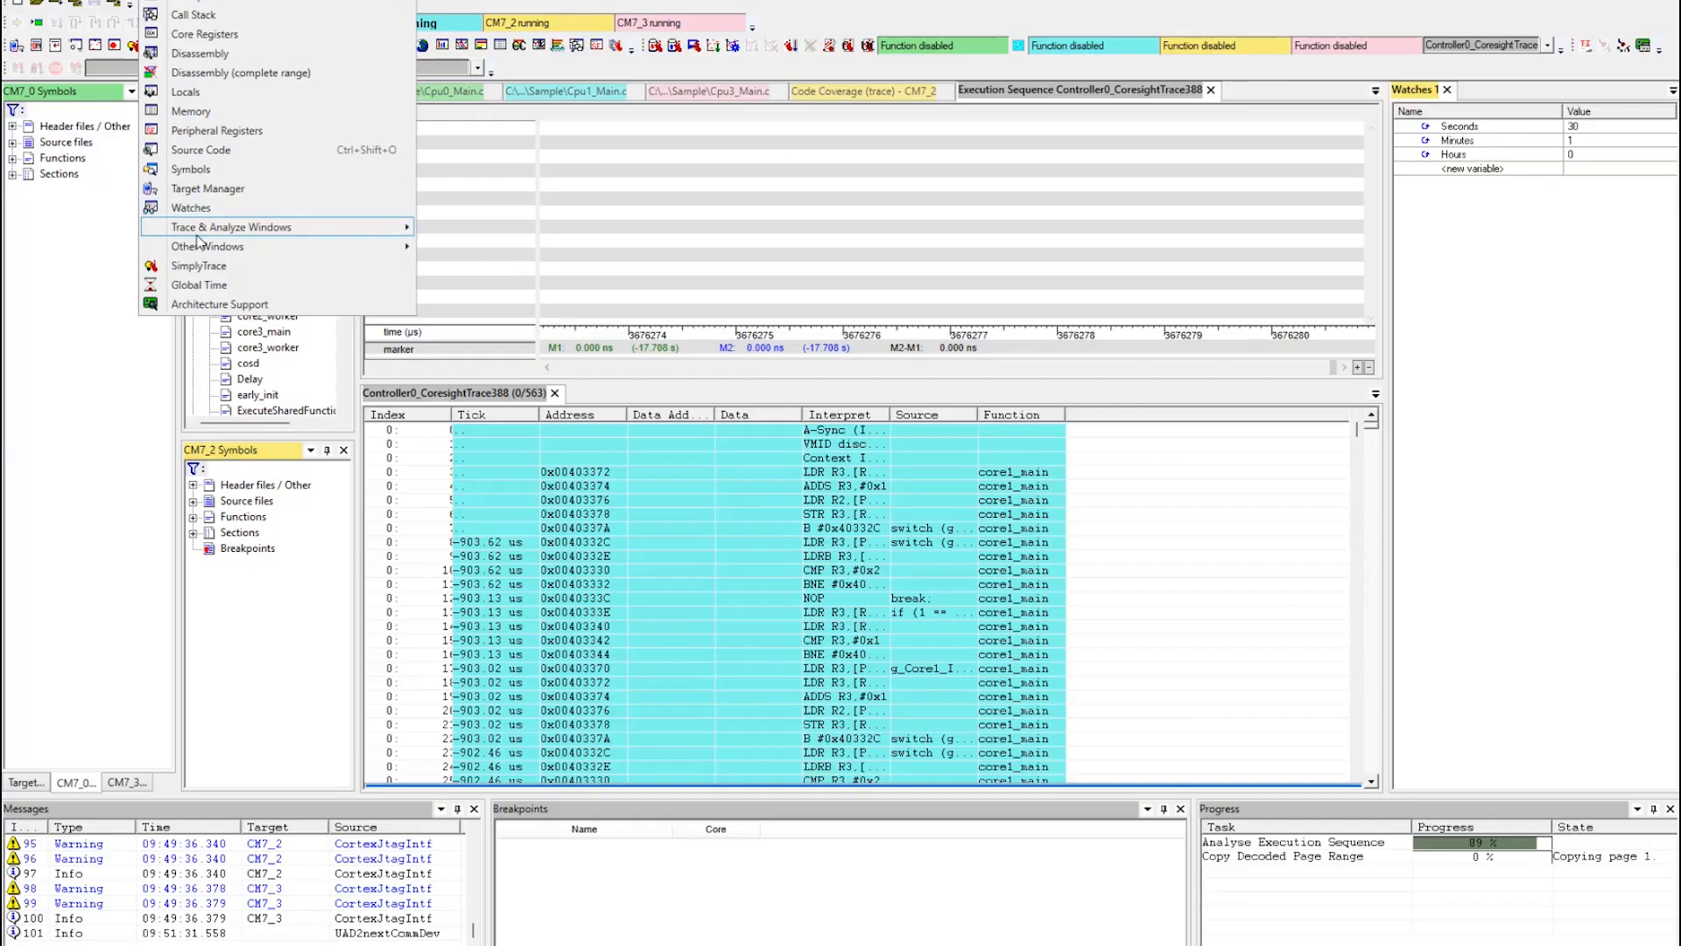
pyautogui.moveTo(208, 229)
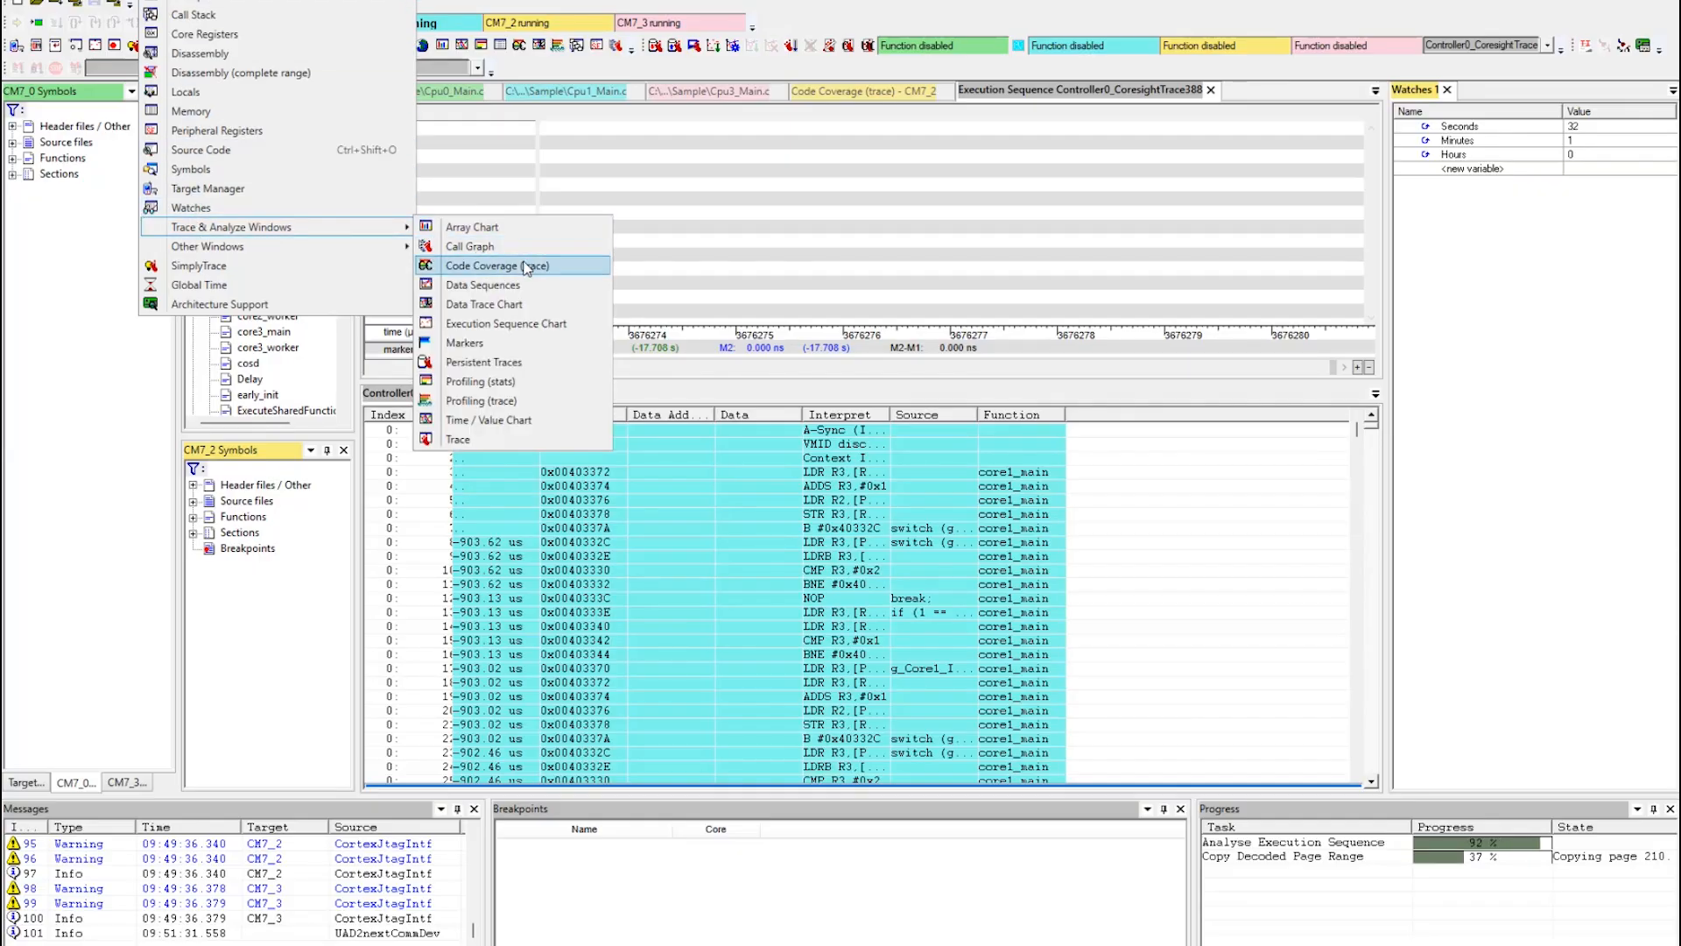
pyautogui.click(474, 249)
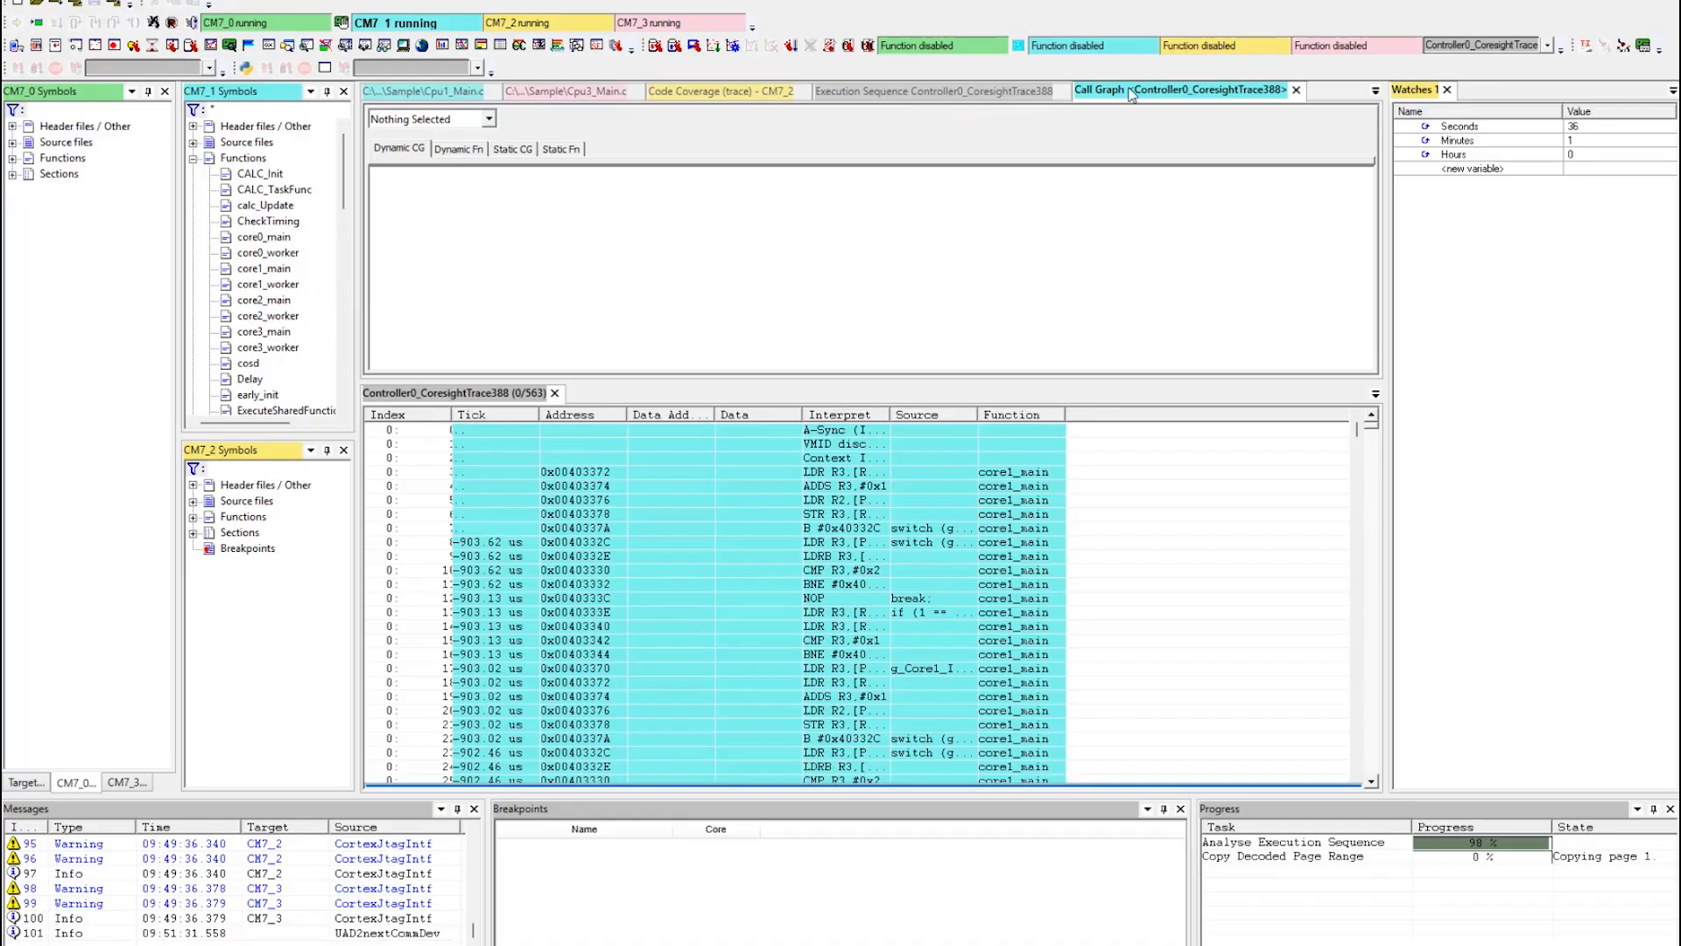
pyautogui.moveTo(1129, 94); pyautogui.dragTo(872, 597)
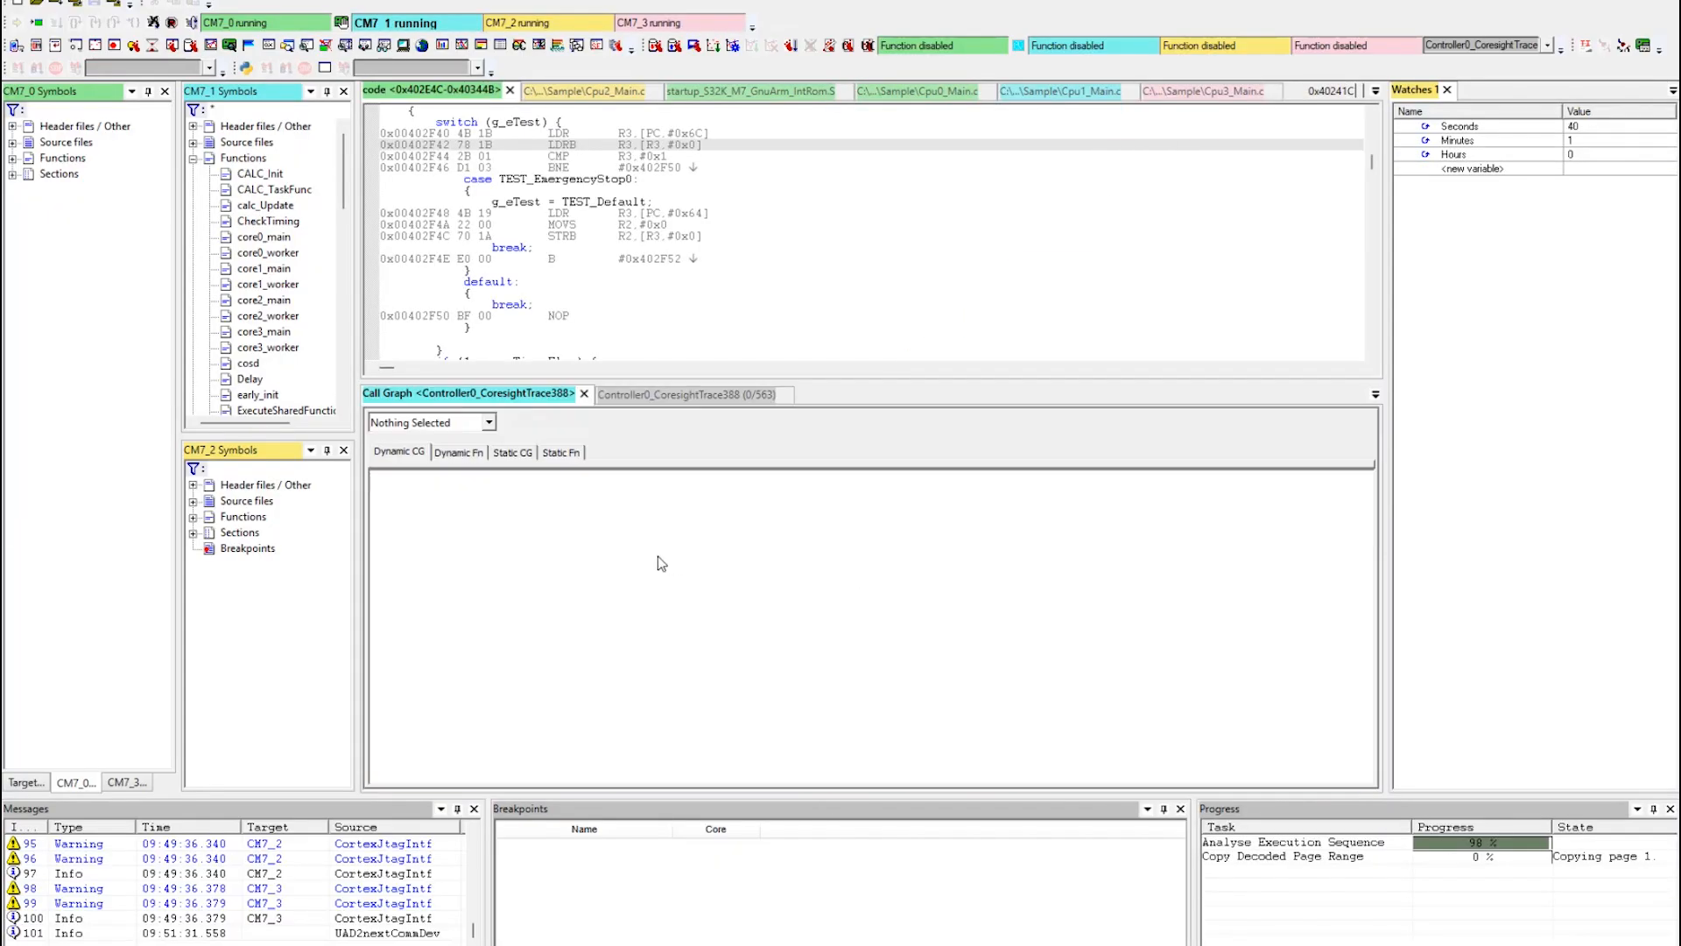
# Analyze core CM7_1 in the call graph and sort its static function statistics by maximum time.
pyautogui.click(489, 422)
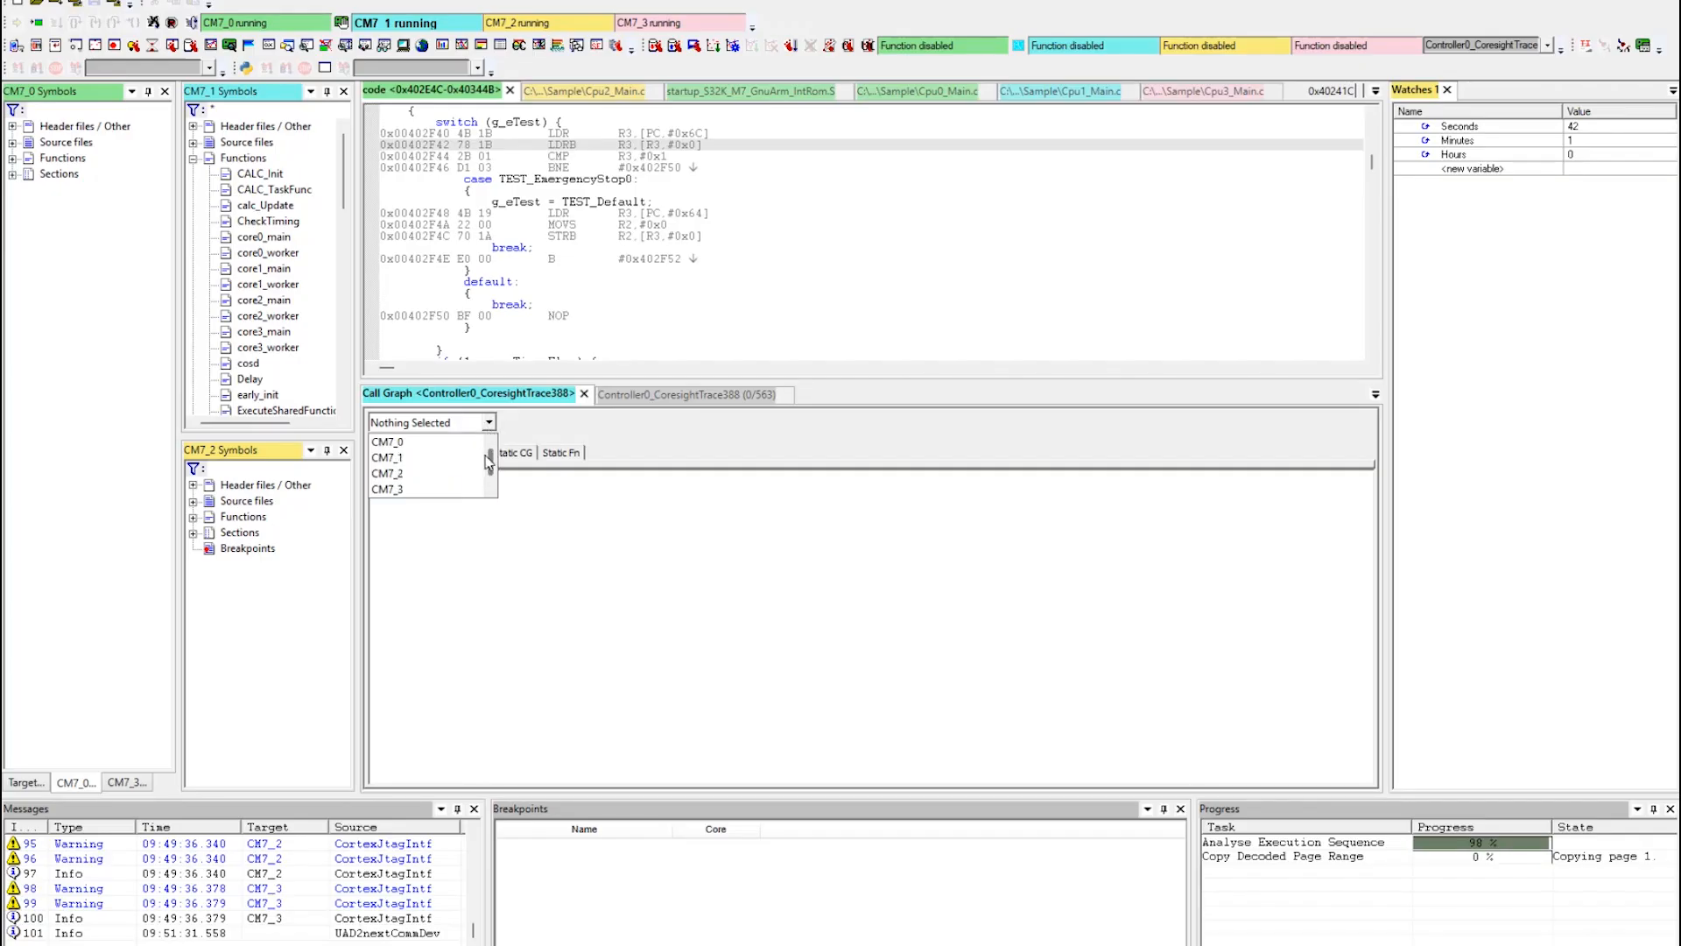
pyautogui.click(391, 441)
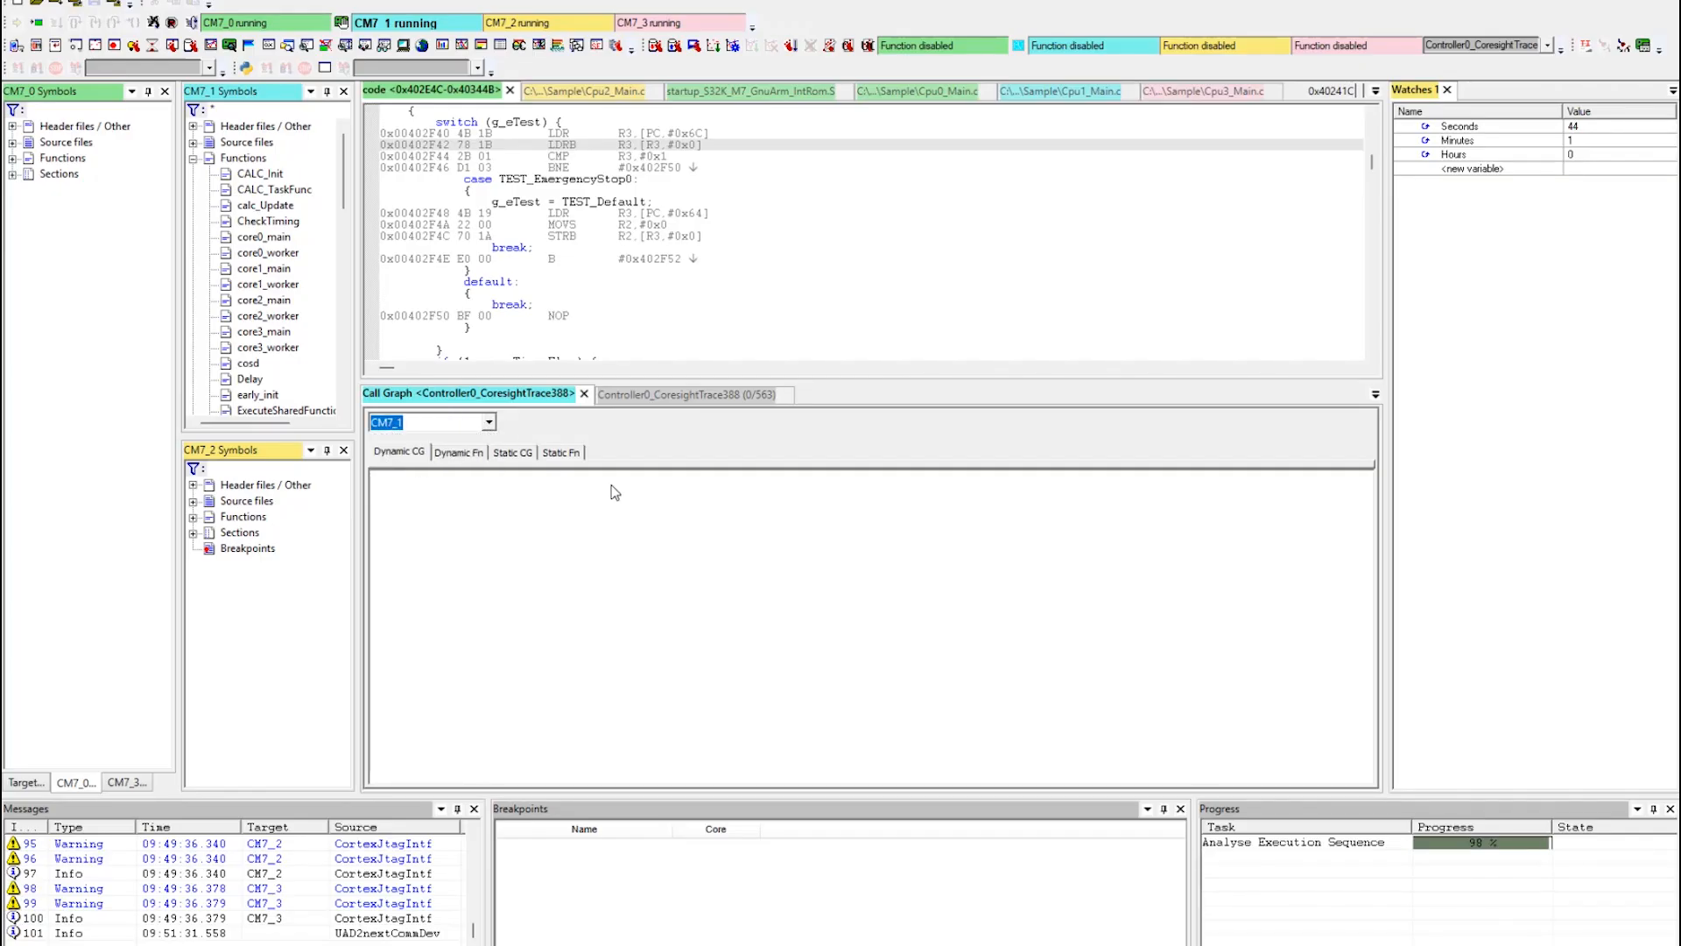
pyautogui.rightClick(607, 494)
pyautogui.click(664, 501)
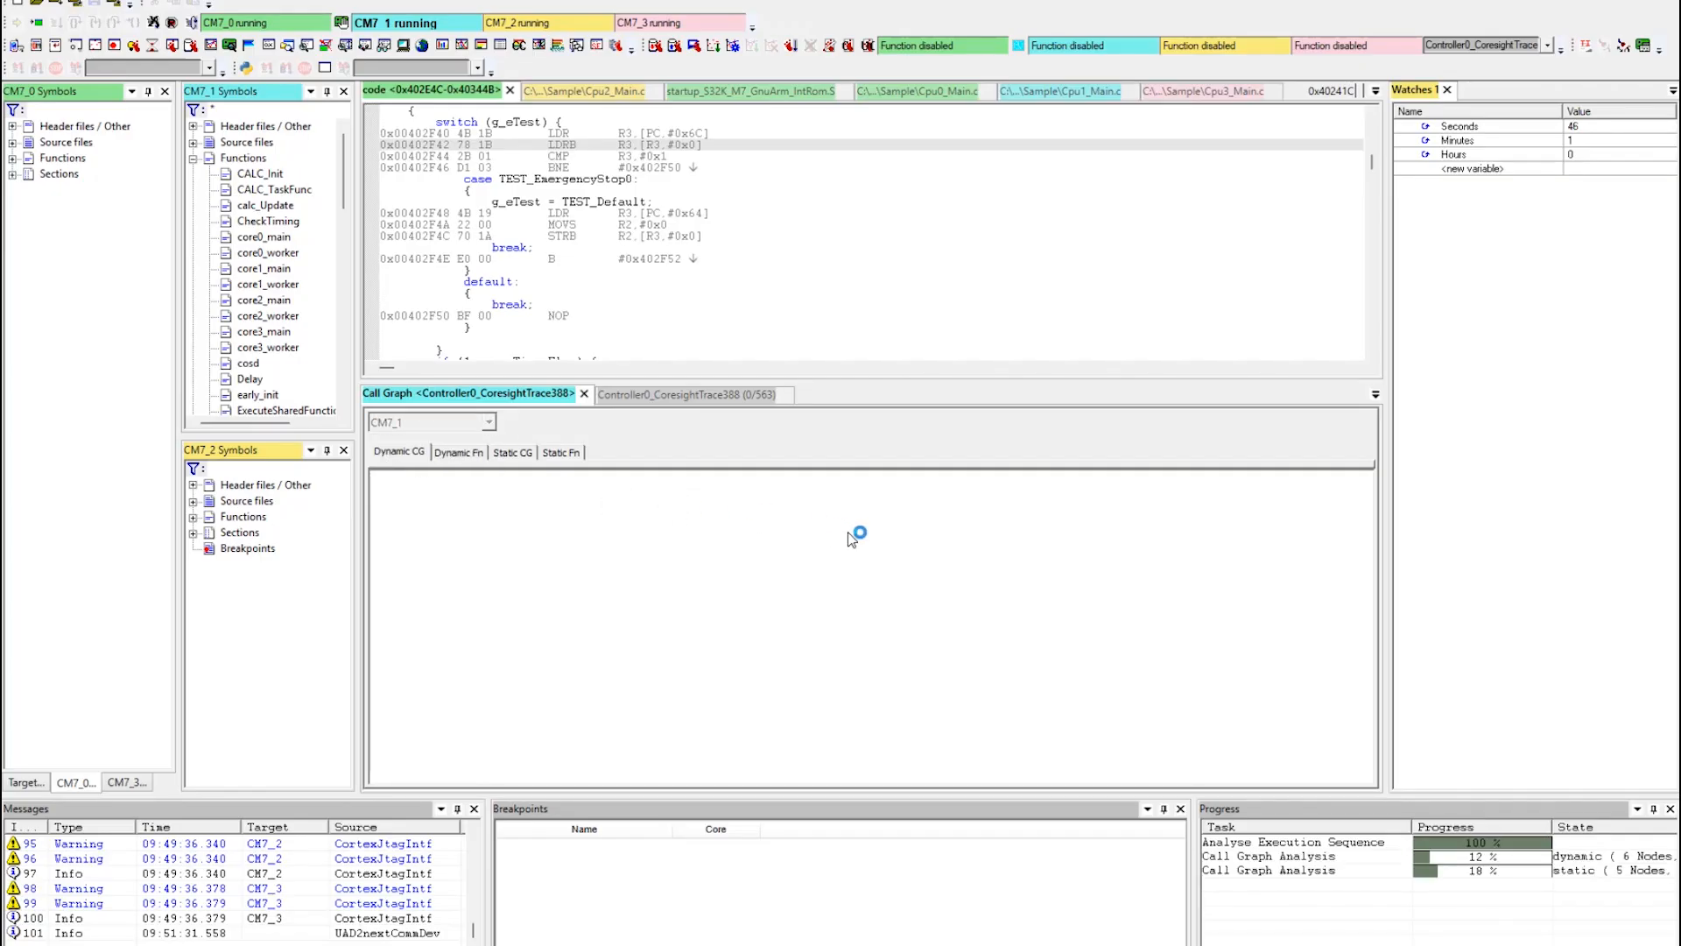
pyautogui.click(577, 452)
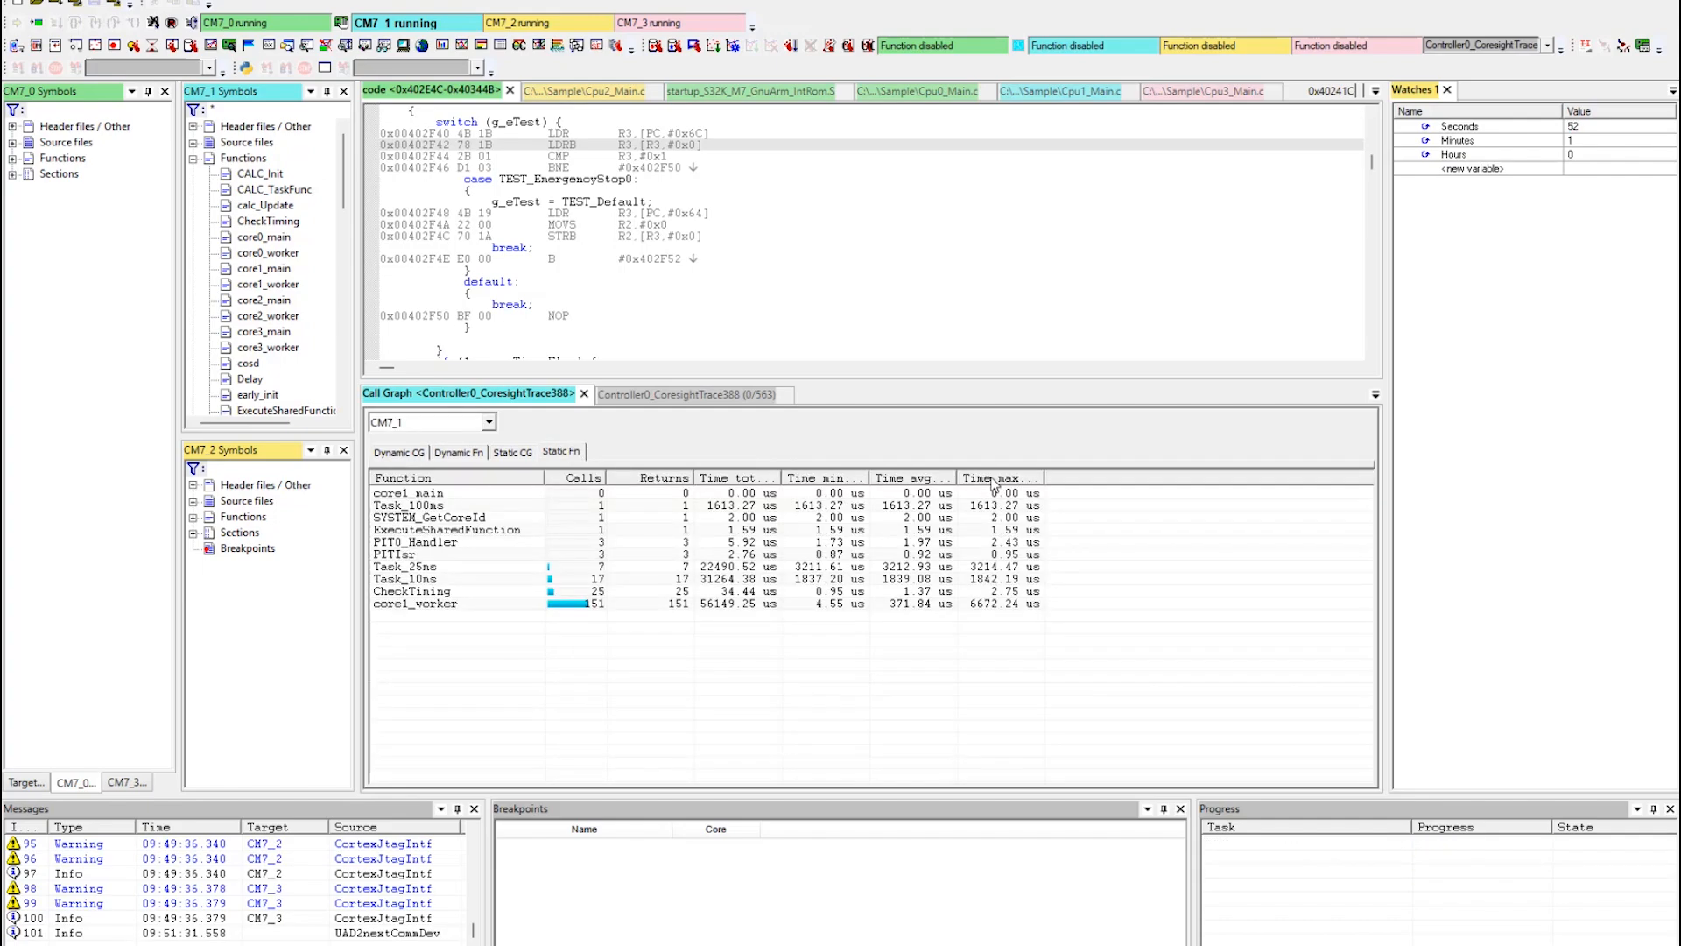
pyautogui.click(997, 479)
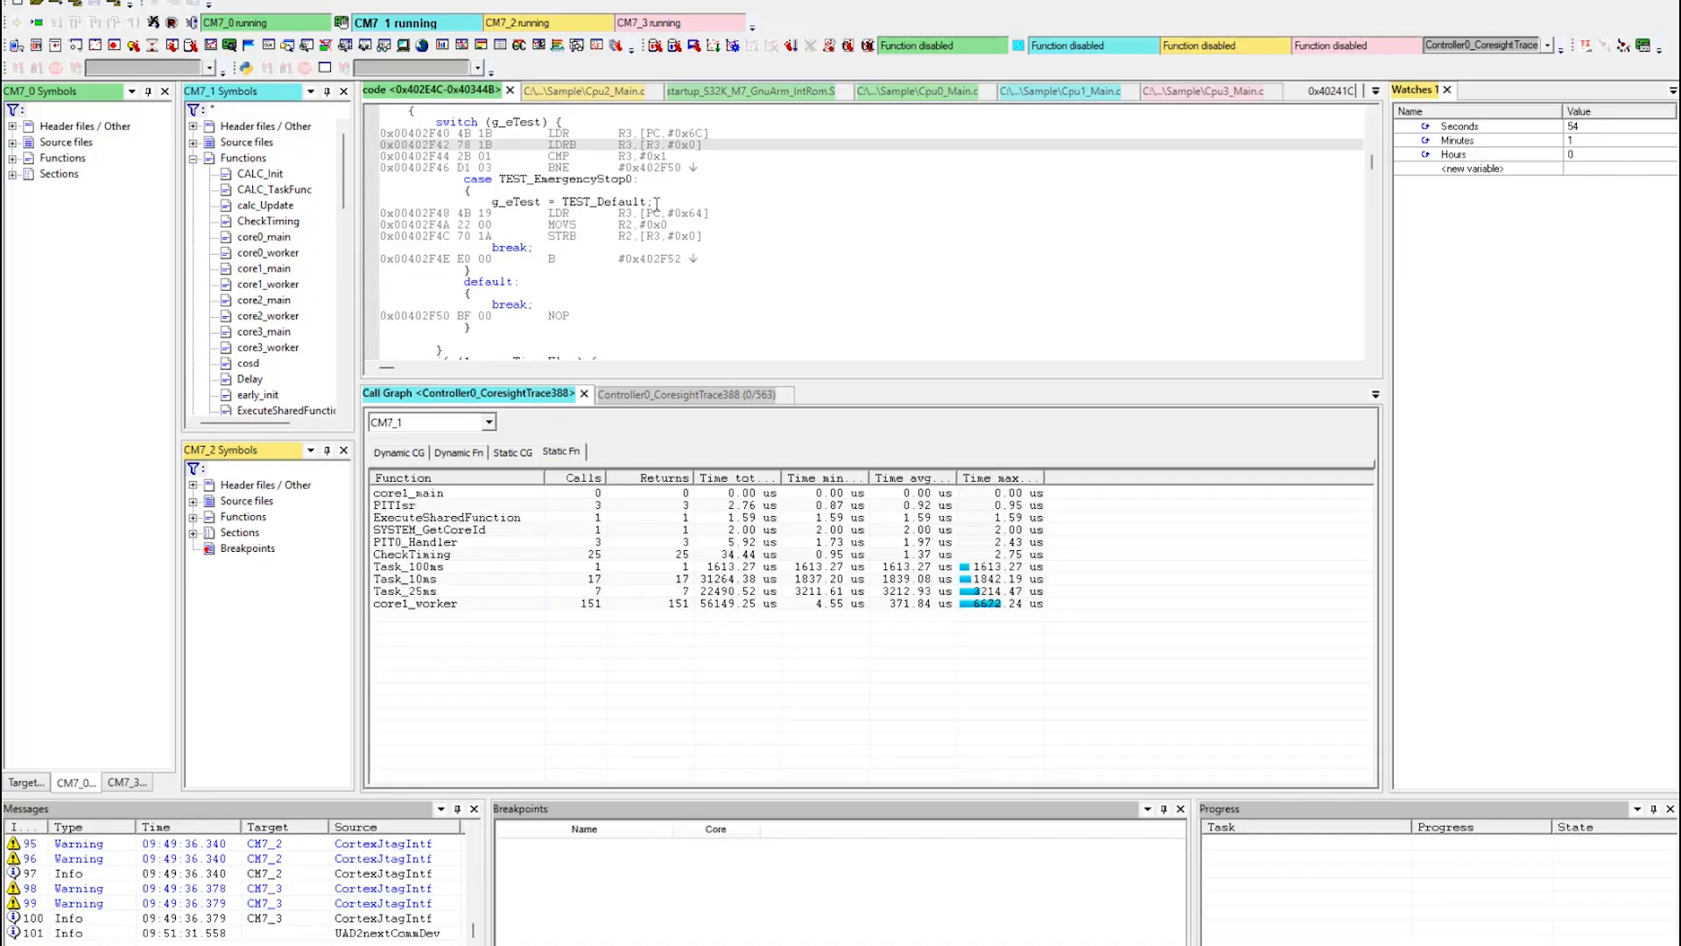
# Expand CM7_1's functions under <Unknown> in the execution sequence chart and show the state labels over the recorded activity.
pyautogui.click(1376, 91)
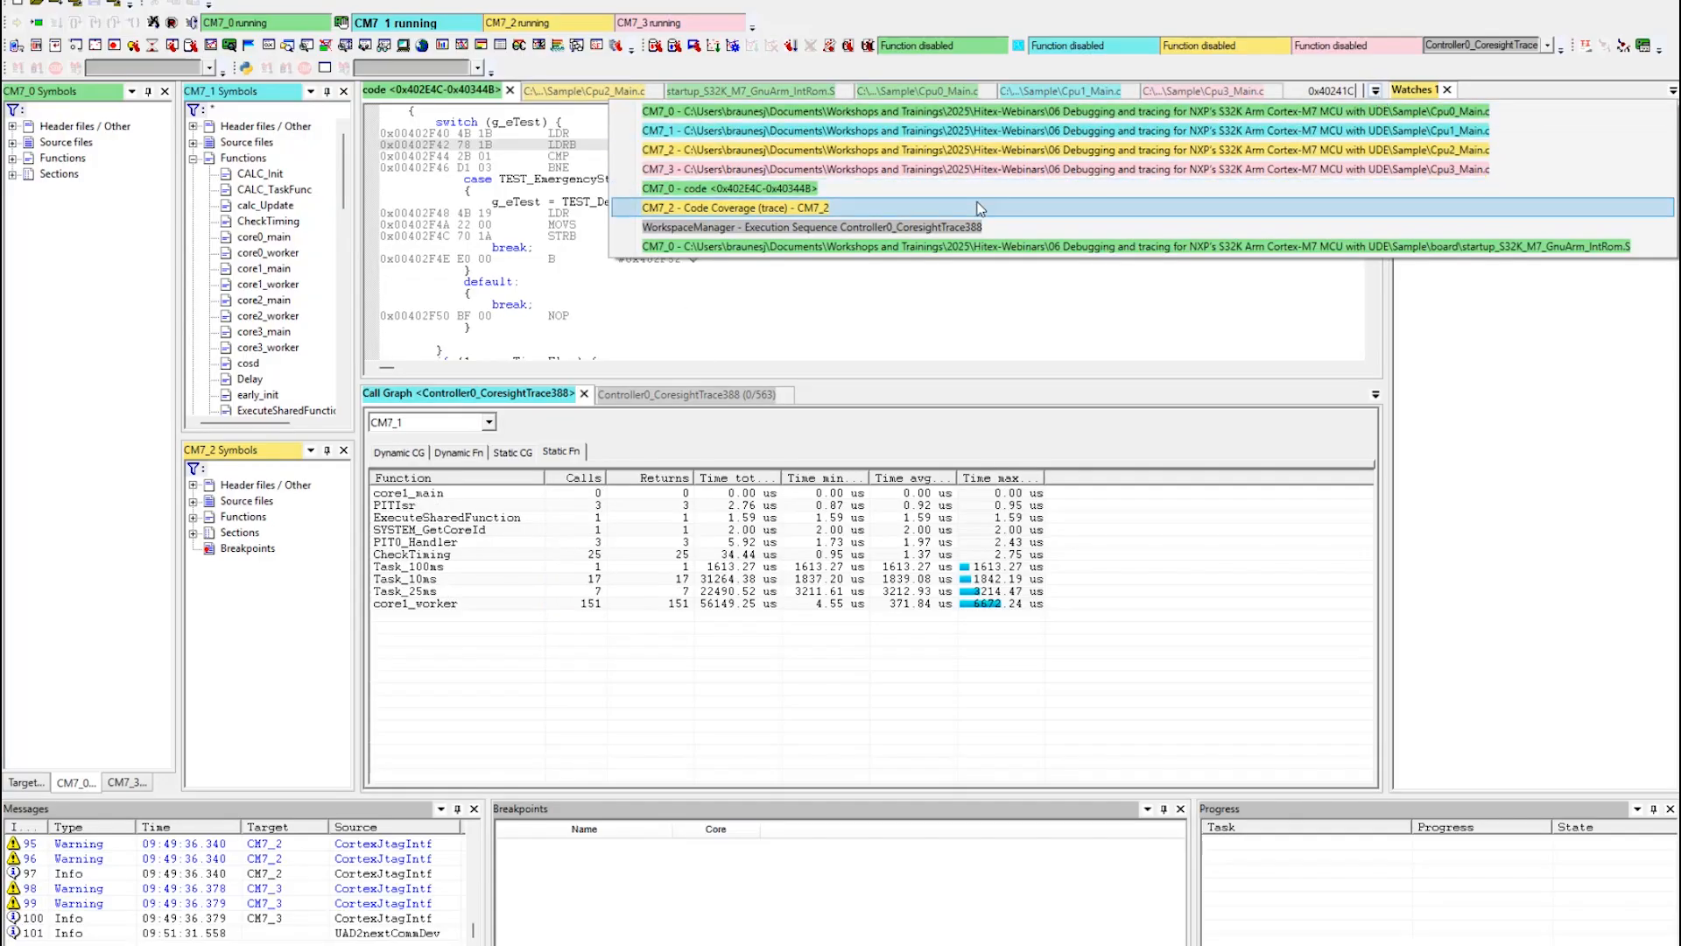
pyautogui.click(871, 229)
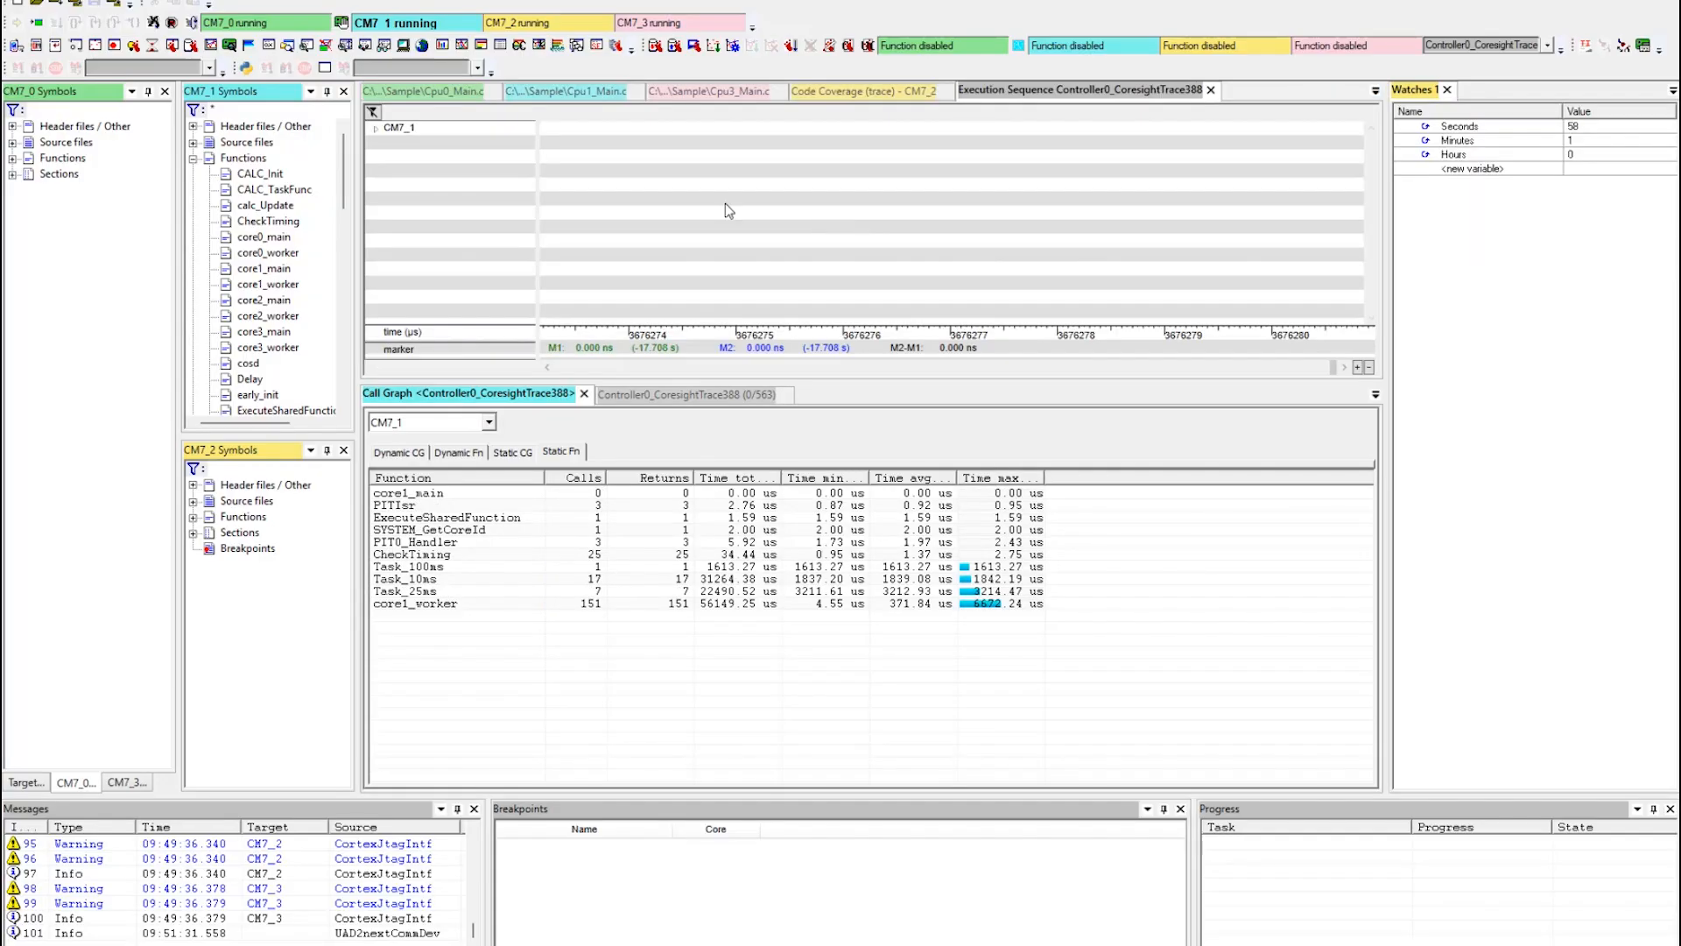
pyautogui.click(375, 128)
pyautogui.click(389, 144)
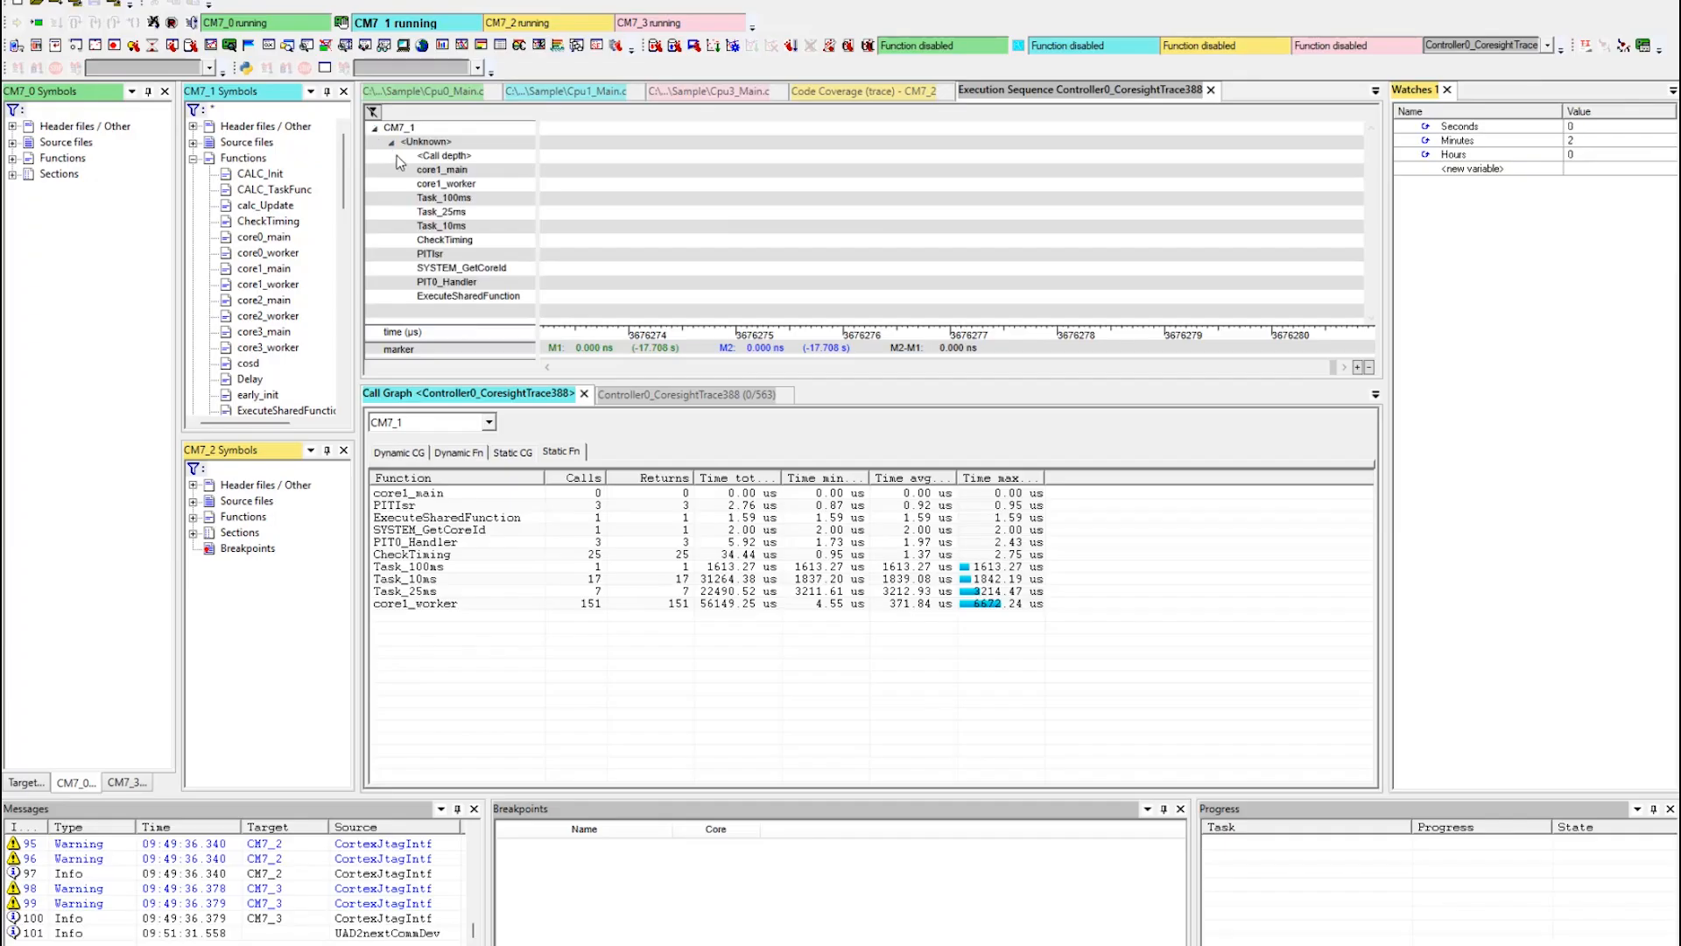
pyautogui.rightClick(637, 231)
pyautogui.moveTo(709, 324)
pyautogui.click(952, 327)
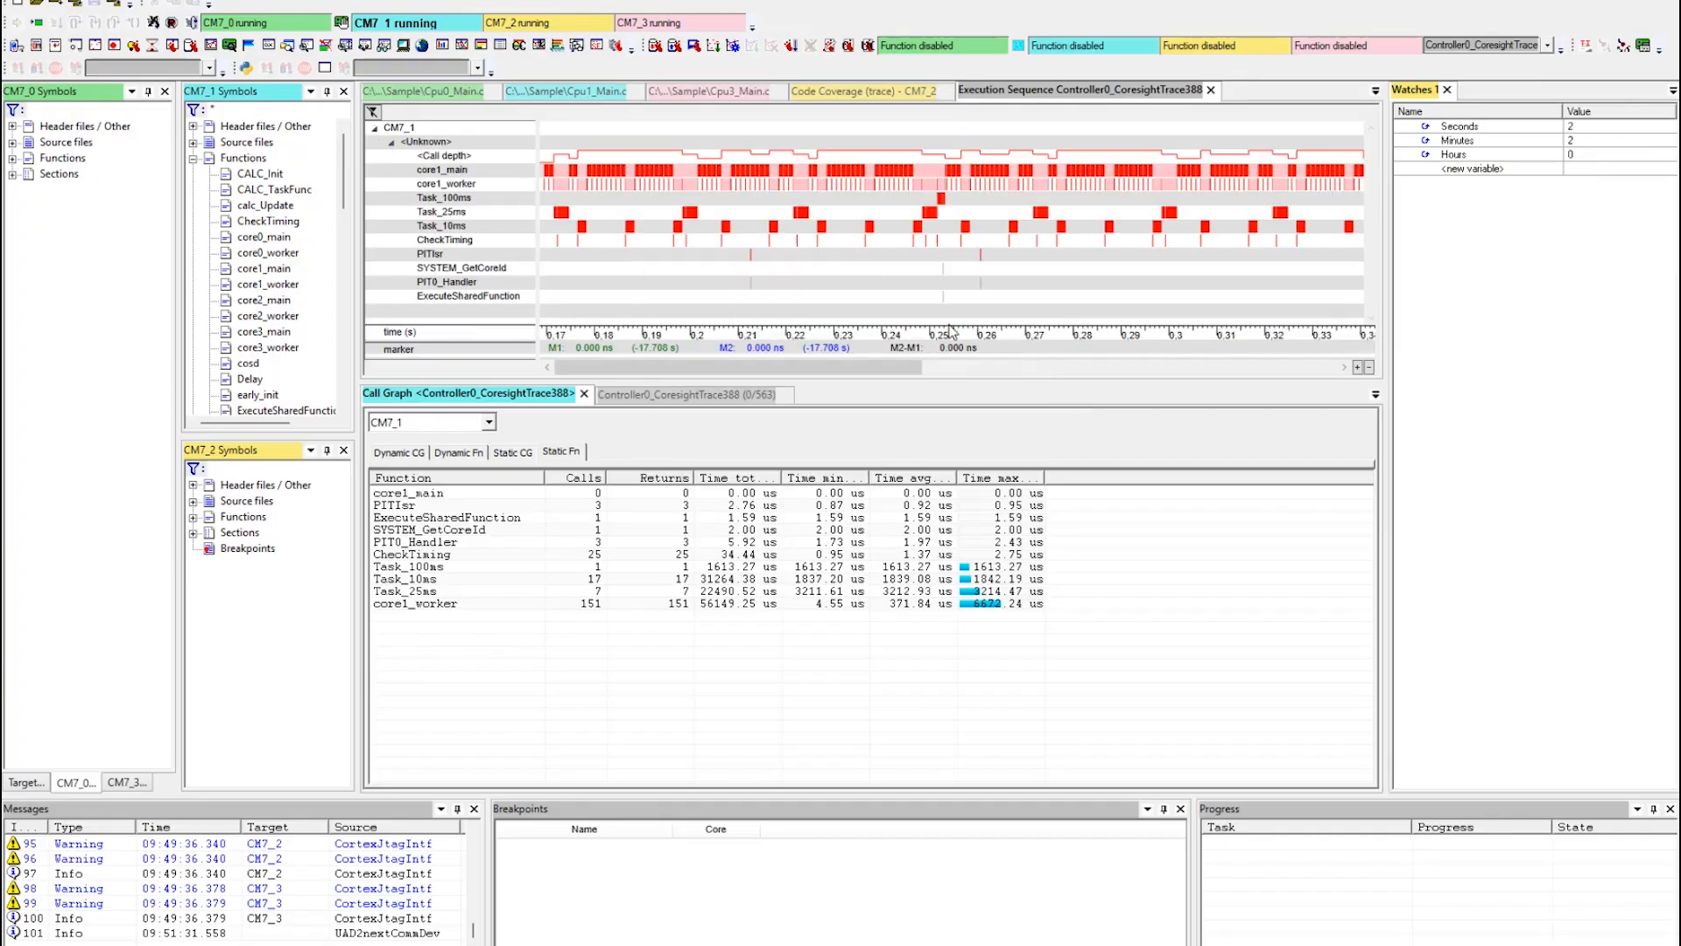
pyautogui.rightClick(939, 201)
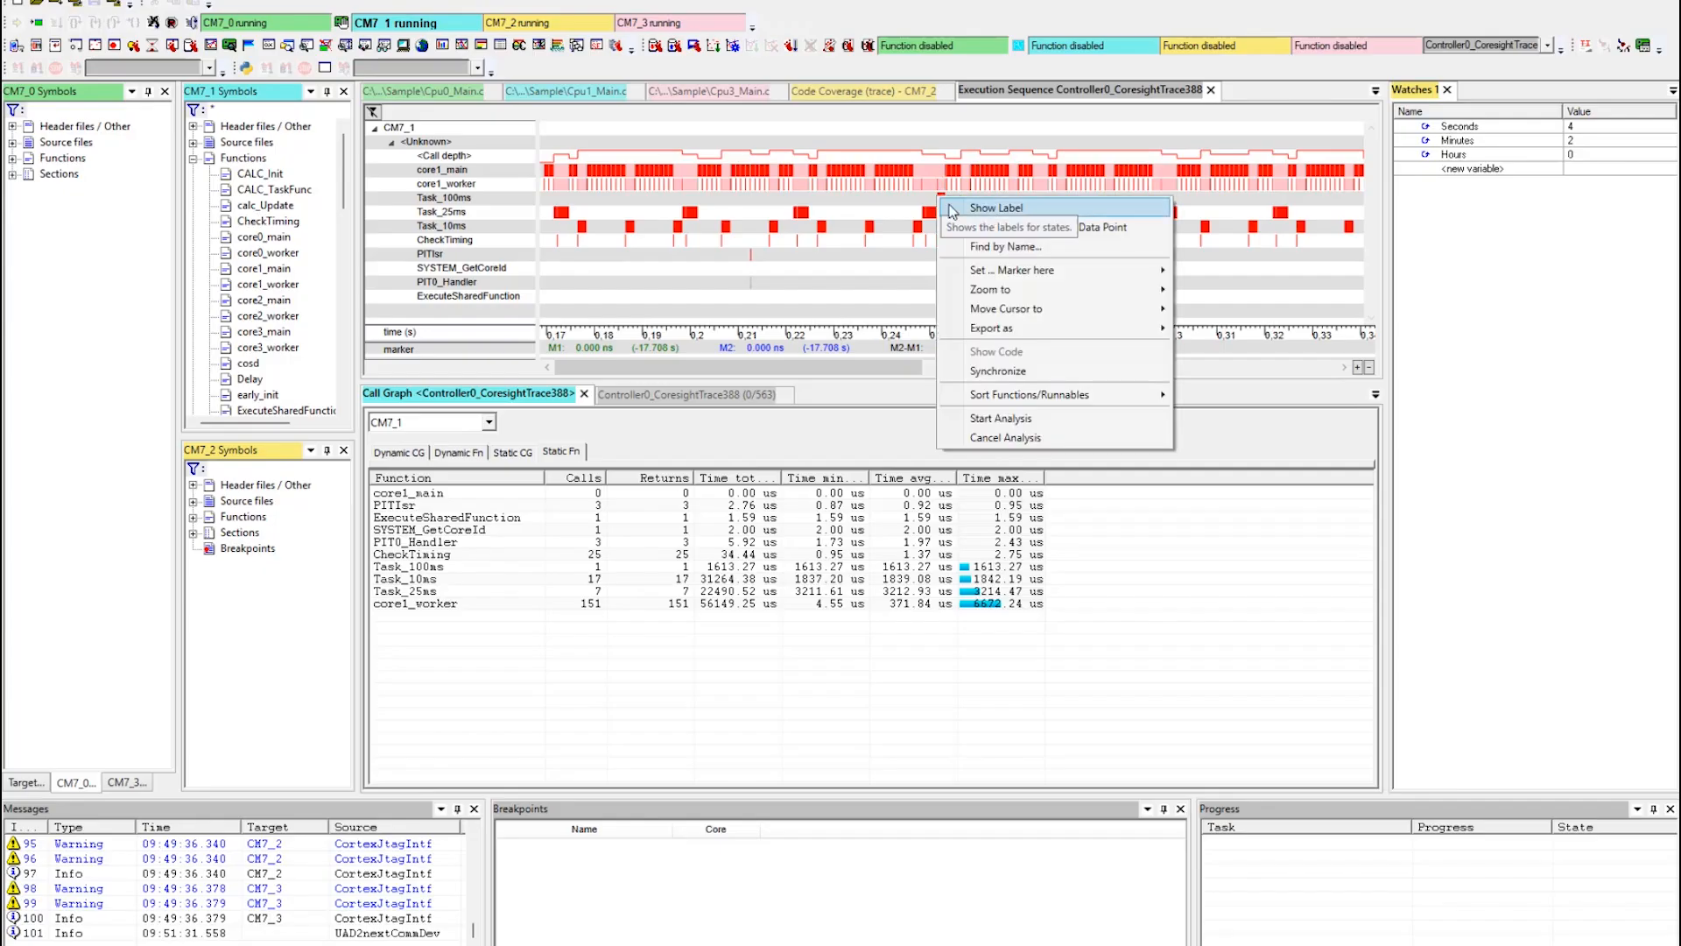
pyautogui.click(1004, 212)
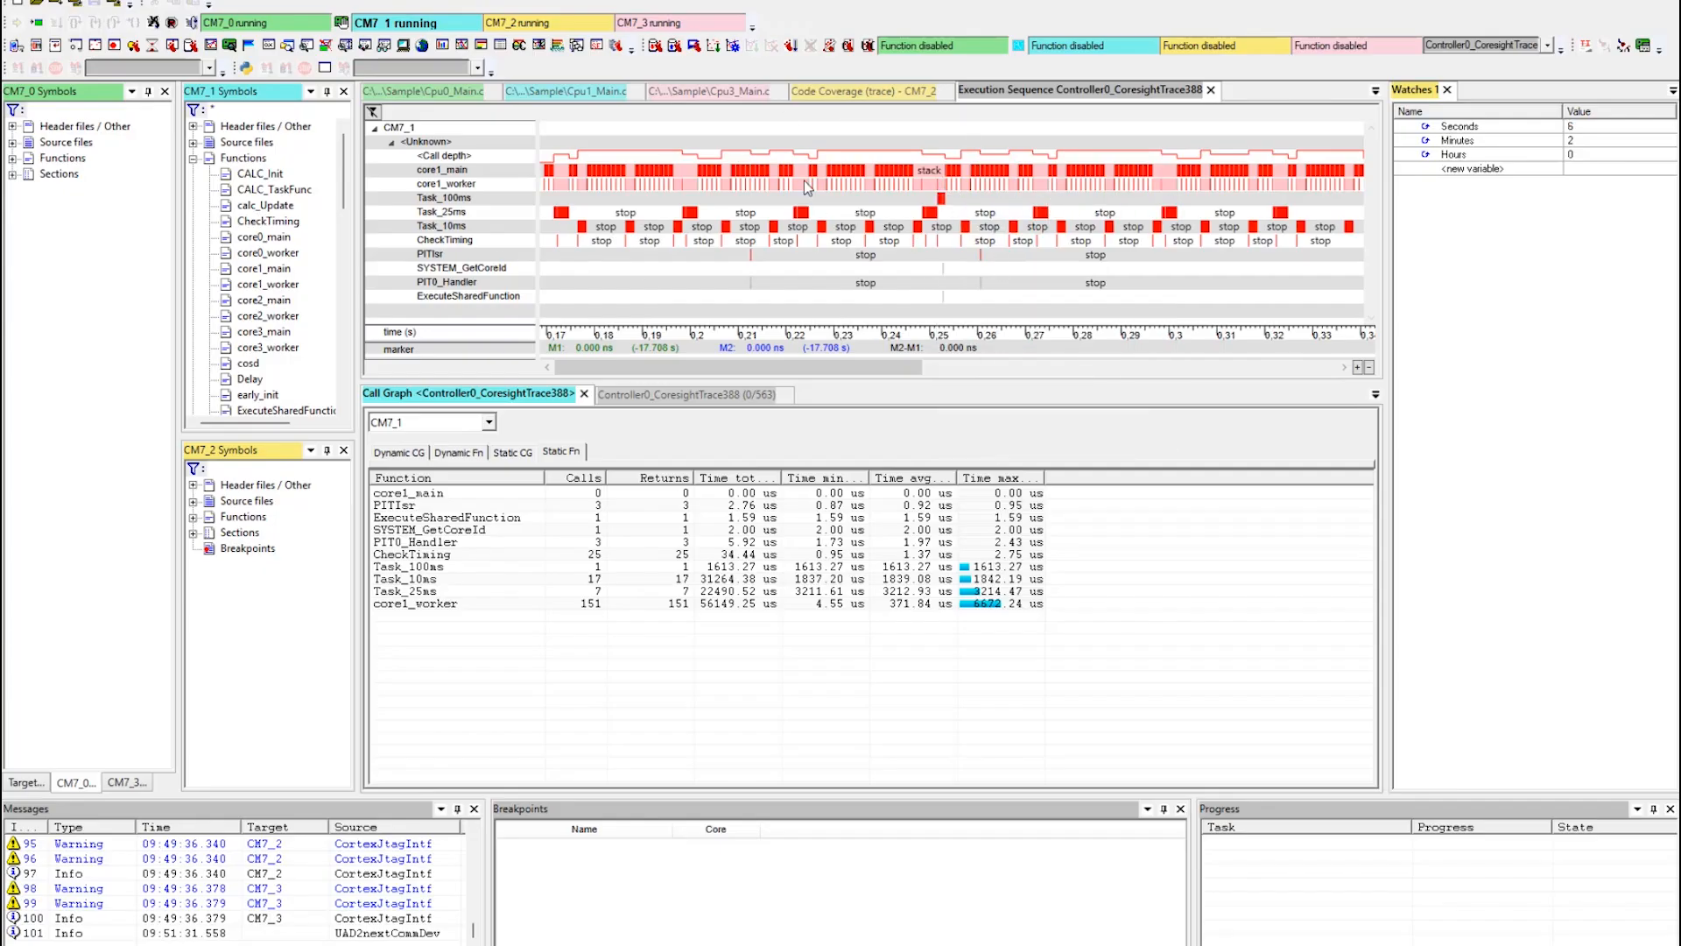